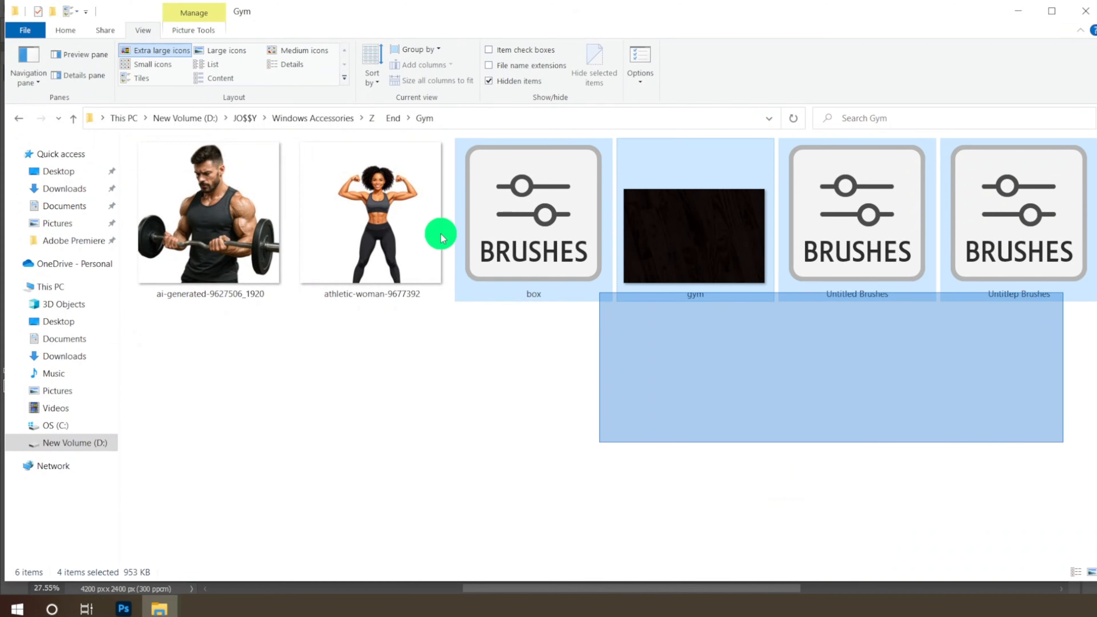
- Select the box, Untitled Brushes and Untitlep Brushes files in the Gym folder and drop them into Photoshop
left_click(523, 362)
left_click_drag(538, 383, 525, 236)
left_click(857, 216, "ctrl")
left_click(1009, 208, "ctrl")
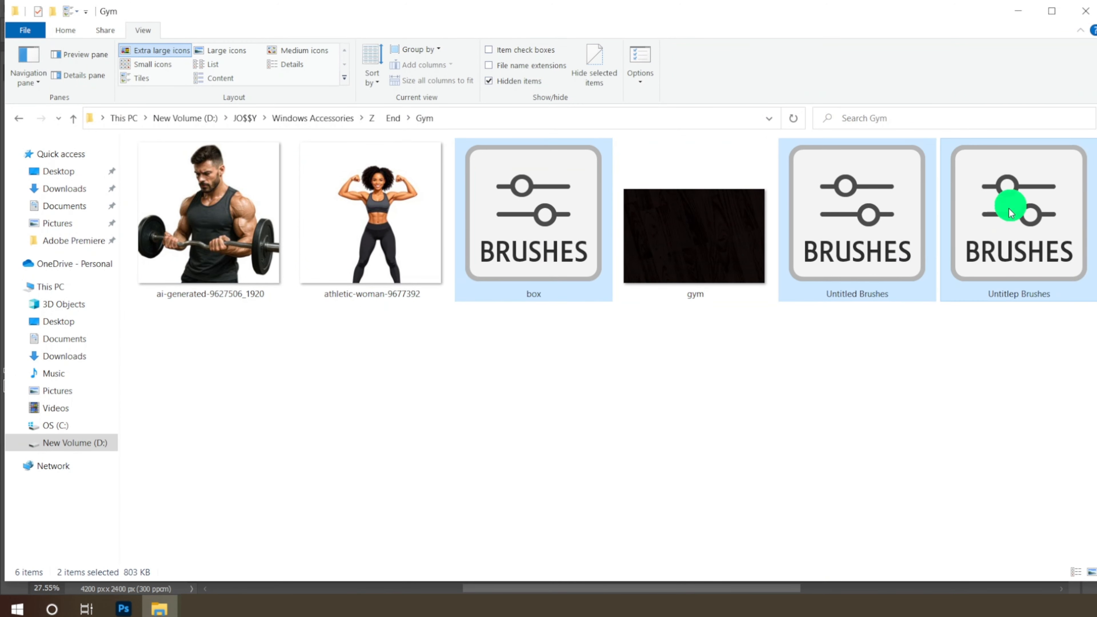
mouse_move(1009, 208)
left_mouse_down()
mouse_move(121, 603)
mouse_move(60, 173)
mouse_move(32, 178)
mouse_move(519, 299)
mouse_move(516, 287)
left_mouse_up()
- Add a guide layout with no columns and 0 px margins along the canvas edges
left_click(255, 13)
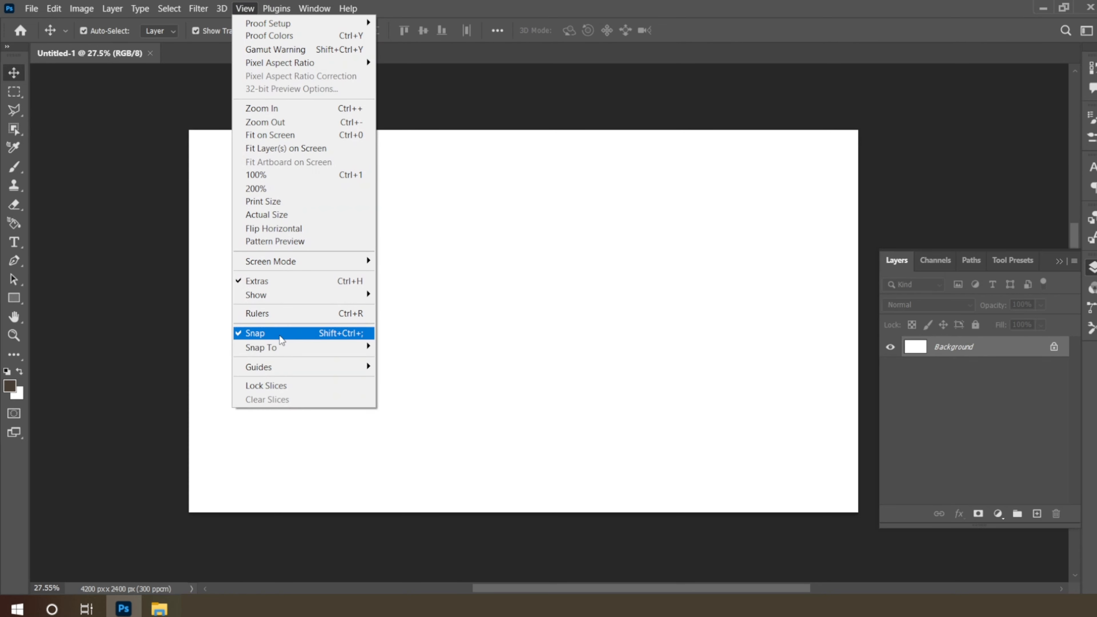
mouse_move(283, 368)
left_click(437, 460)
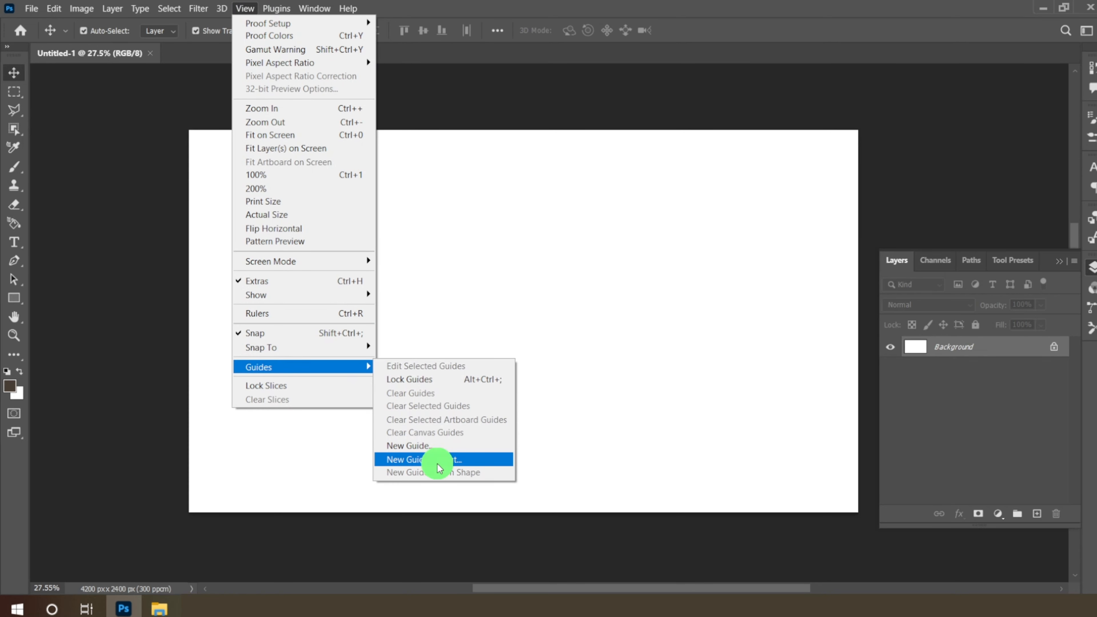
left_click(566, 155)
left_click(544, 169)
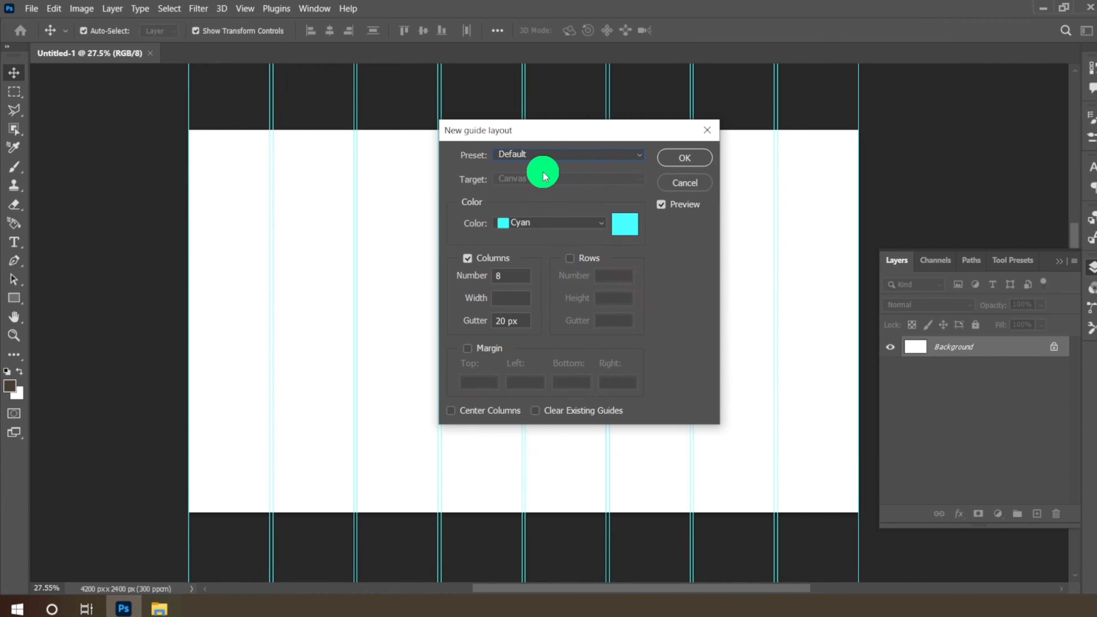
left_click(470, 258)
left_click(467, 348)
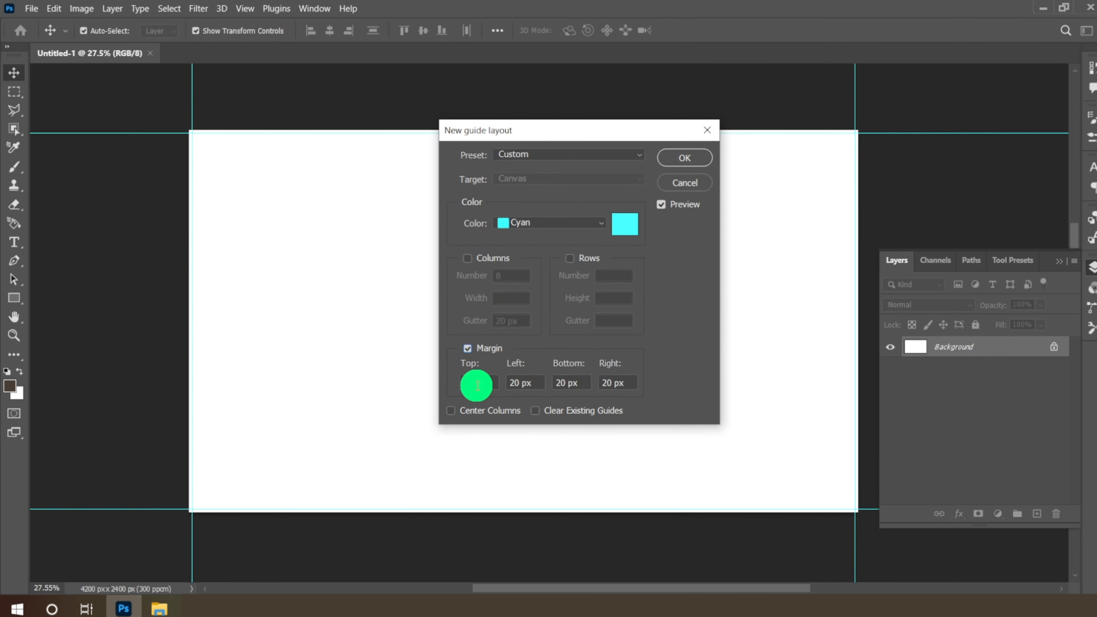
left_click_drag(473, 383, 431, 381)
key("BackSpace")
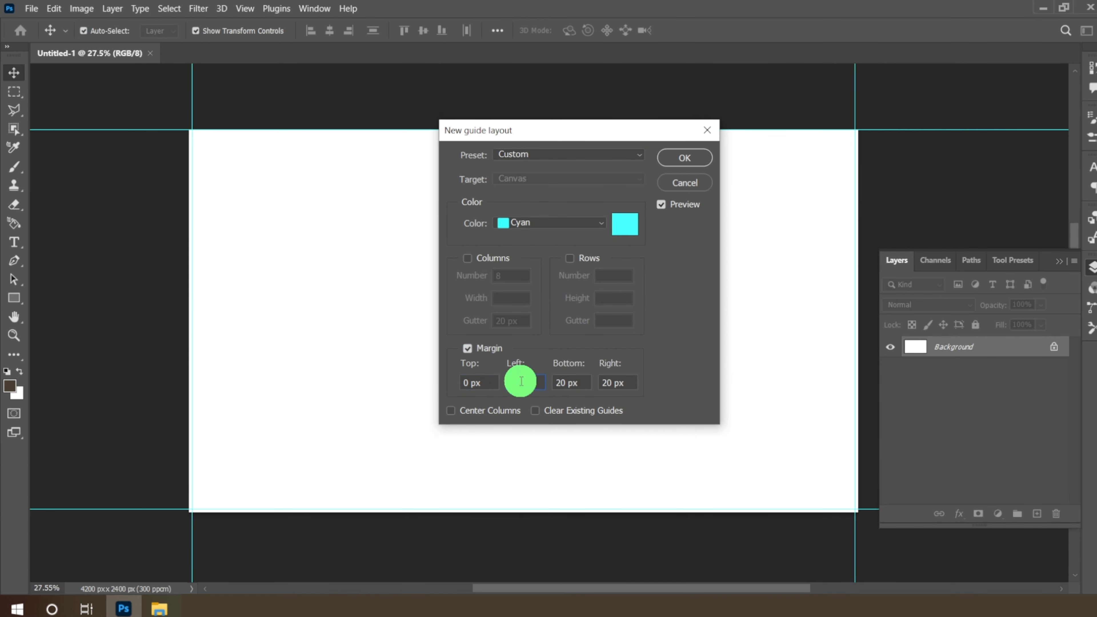
left_click_drag(566, 383, 545, 382)
type("0")
left_click_drag(612, 383, 592, 382)
type("0")
left_click(684, 158)
left_click(245, 8)
- Add a second guide layout with 120 px margins on every side
mouse_move(306, 369)
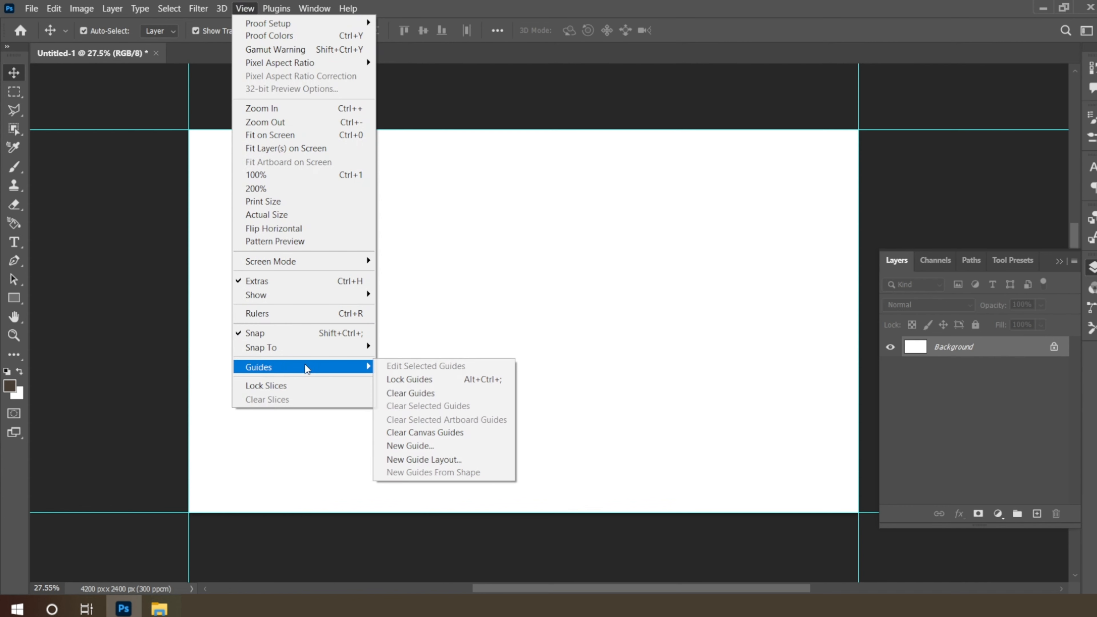
left_click(423, 461)
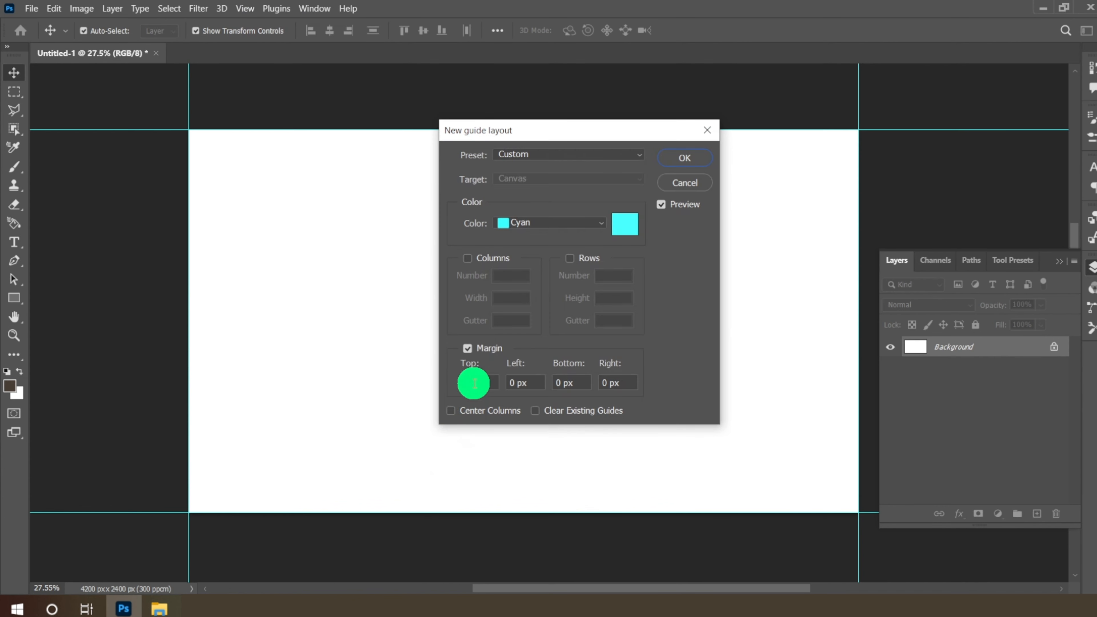
left_click_drag(472, 382, 419, 386)
type("120")
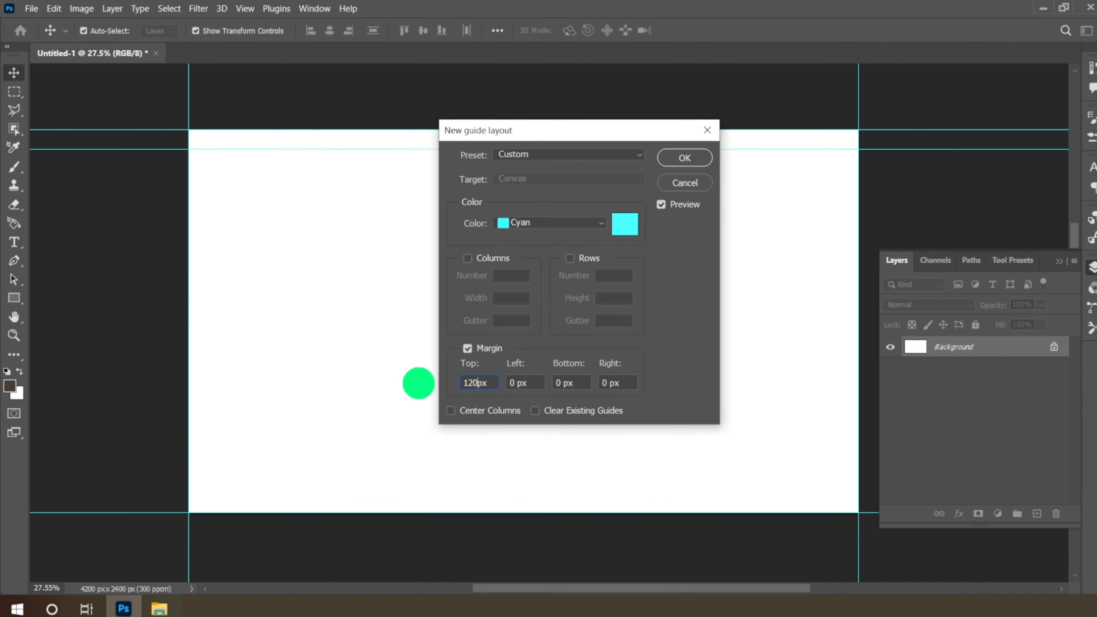
type("120")
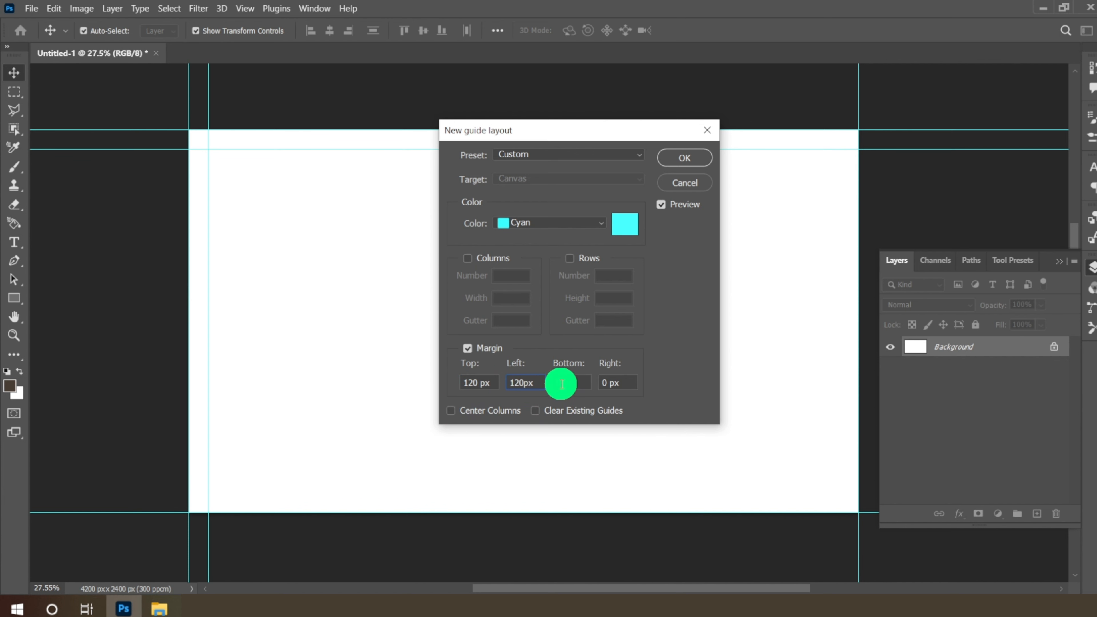
key("Tab")
type("120")
key("Tab")
type("1")
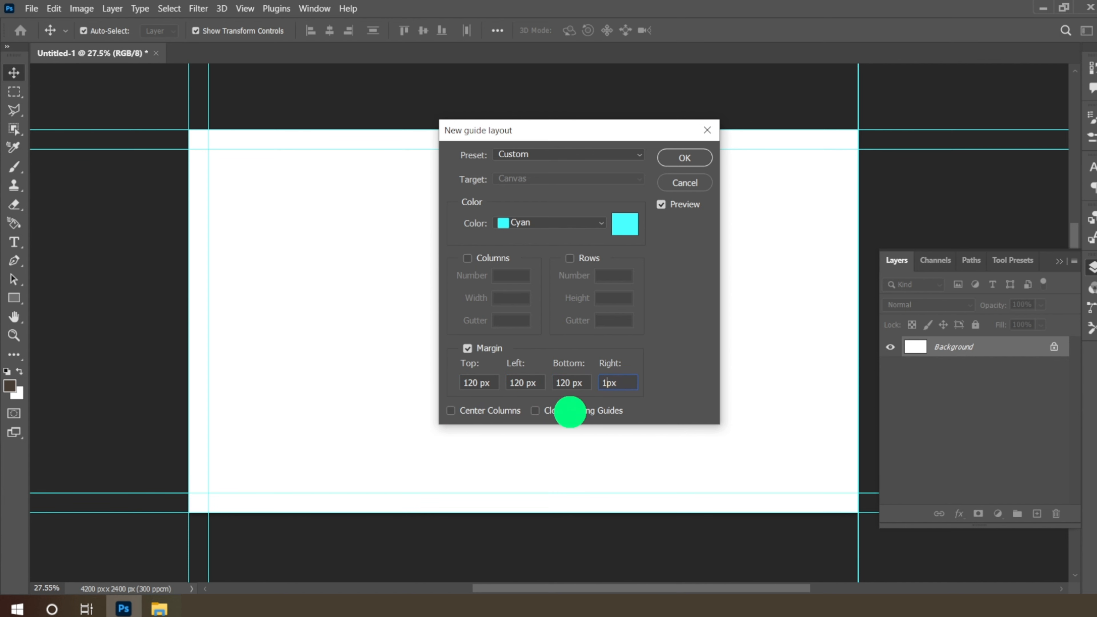
type("20")
left_click(669, 160)
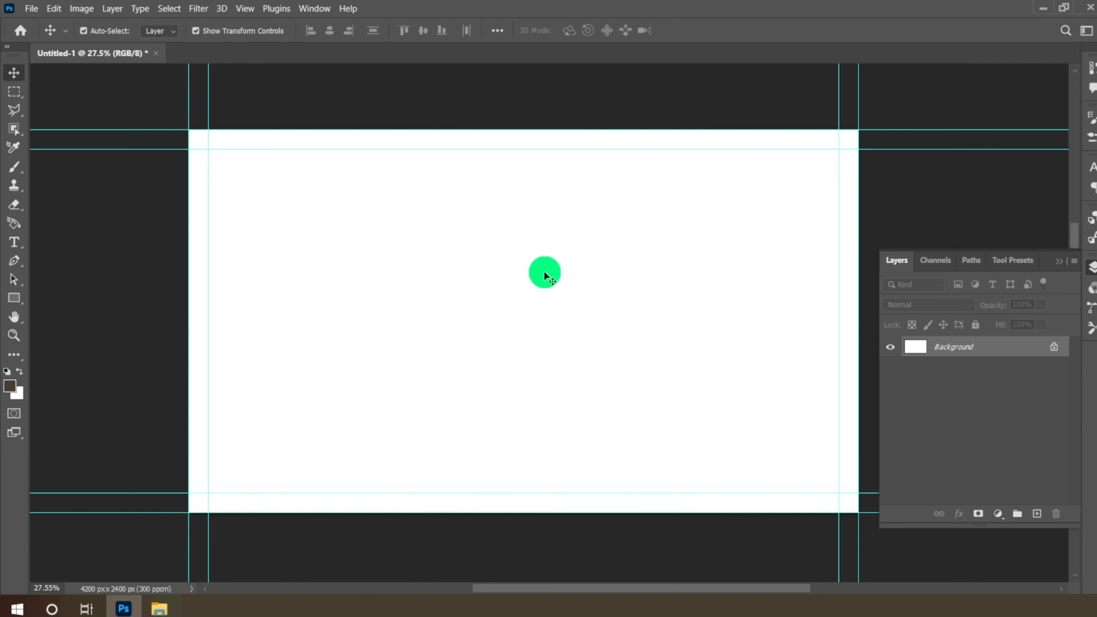
- Open gym.jpg from the Gym folder as its own Photoshop document
left_click(166, 609)
left_click(554, 448)
left_click(833, 238)
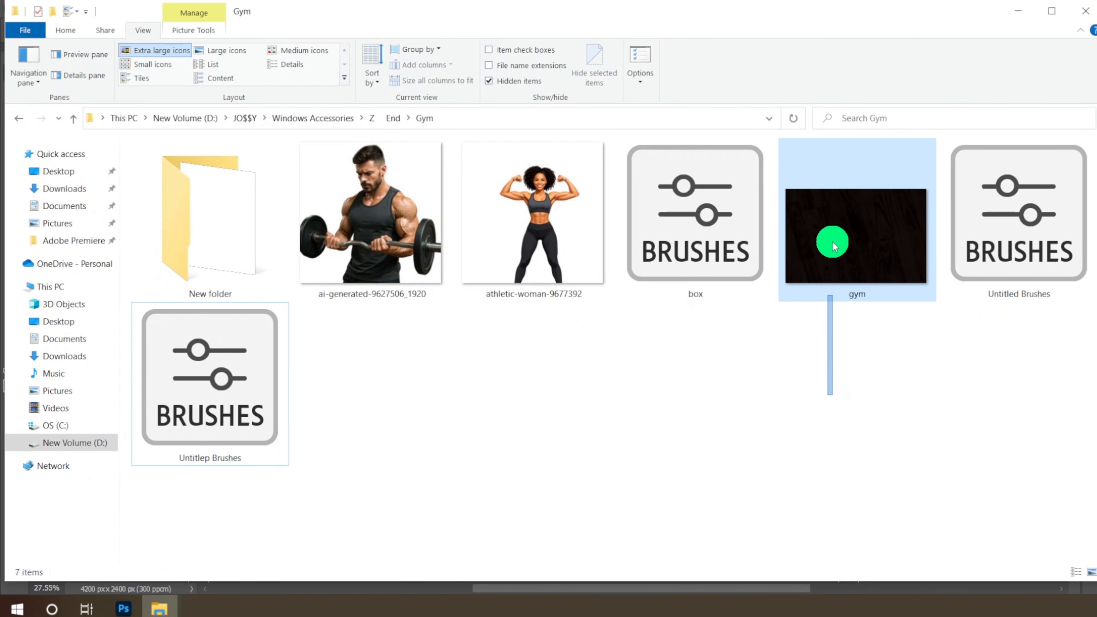
mouse_move(838, 242)
left_mouse_down()
mouse_move(845, 265)
mouse_move(123, 606)
mouse_move(277, 291)
mouse_move(327, 50)
left_mouse_up()
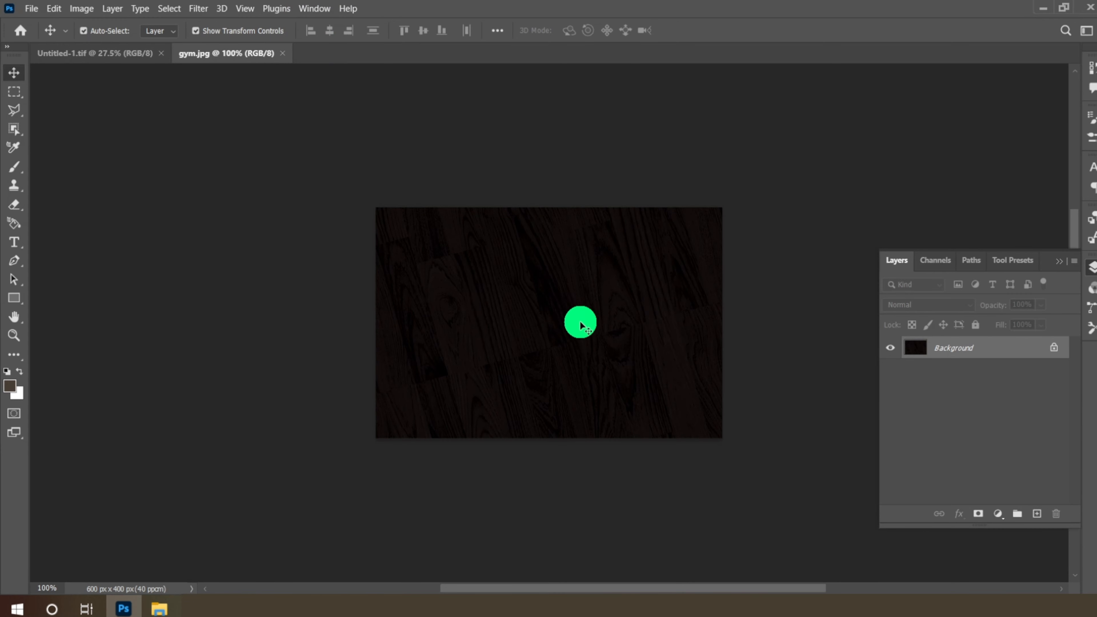
- Copy the gym wood texture into Untitled-1 and scale it to fill the whole canvas
scroll(580, 321, "up", 5)
scroll(568, 354, "down", 3)
left_click_drag(496, 288, 232, 145)
left_click_drag(270, 186, 808, 514)
left_click_drag(618, 339, 591, 302)
scroll(591, 302, "up", 2)
left_click(717, 29)
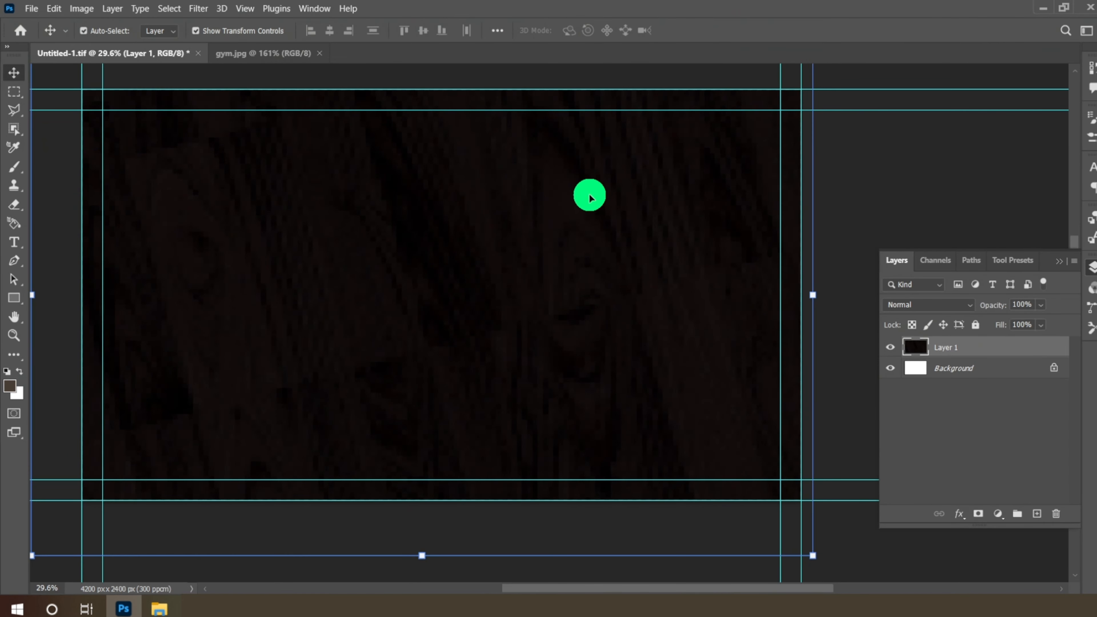
- Add an empty Layer 2 above the wood texture
key("ctrl+a")
scroll(575, 220, "down", 1)
left_click(1035, 513)
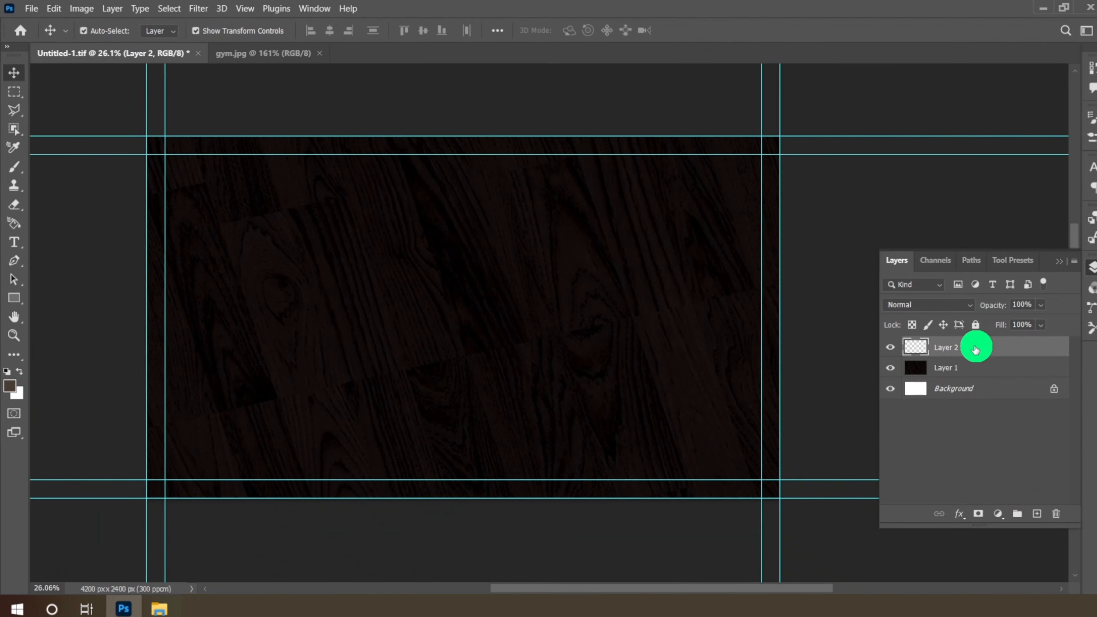
scroll(678, 342, "up", 1)
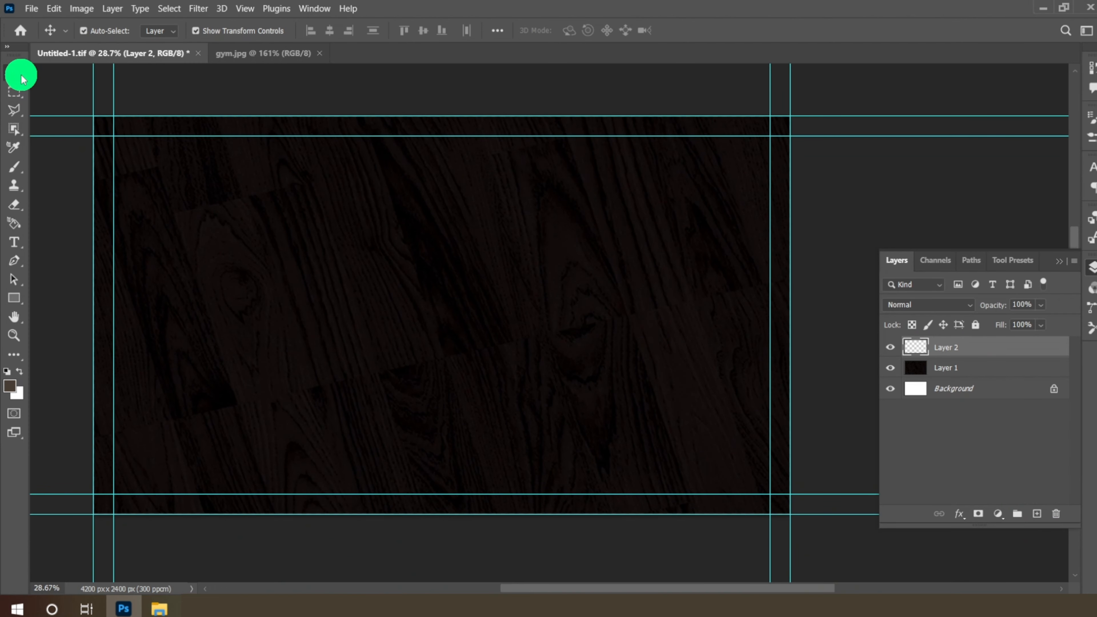
- Stamp a #f38b22 orange splash with the Sample brush preset onto the card
left_click(16, 170)
left_click(36, 172)
left_click(102, 30)
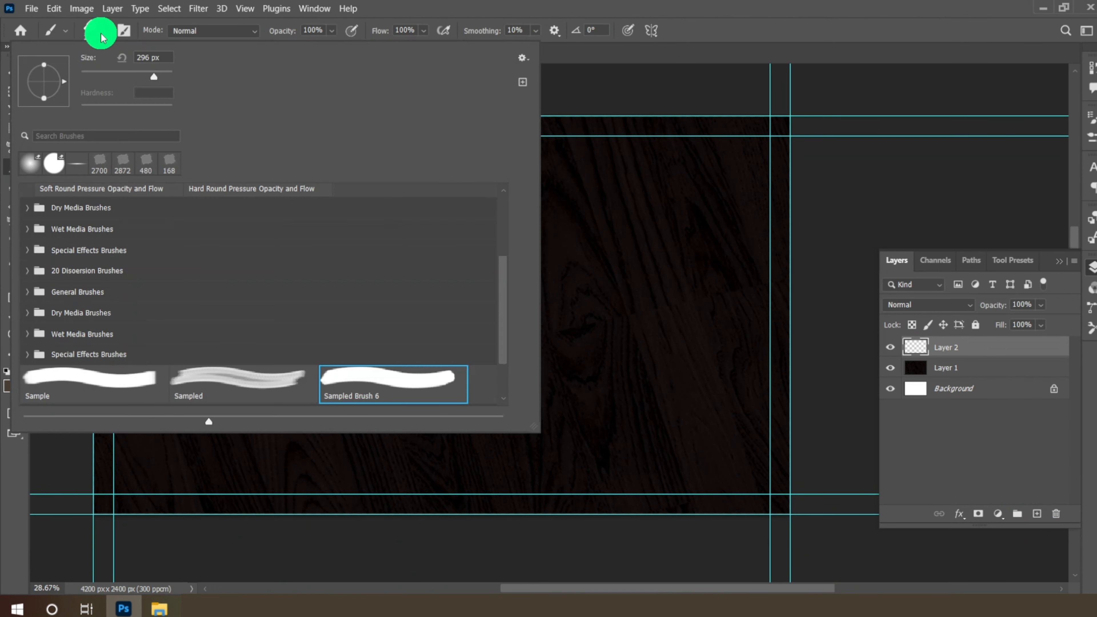
left_click(91, 392)
left_click(107, 35)
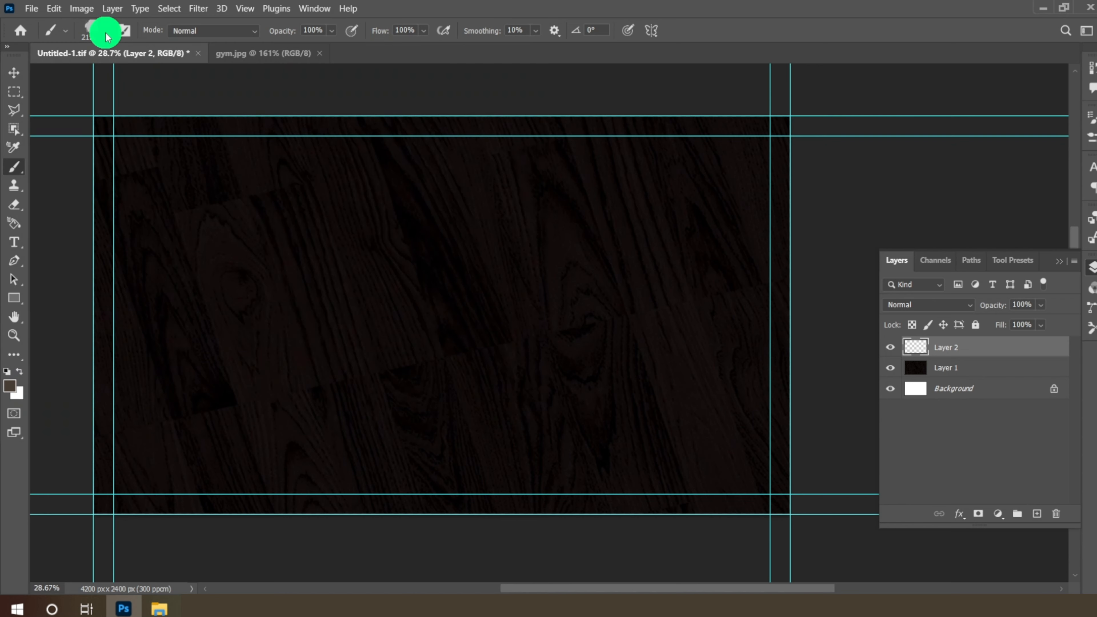
left_click(9, 385)
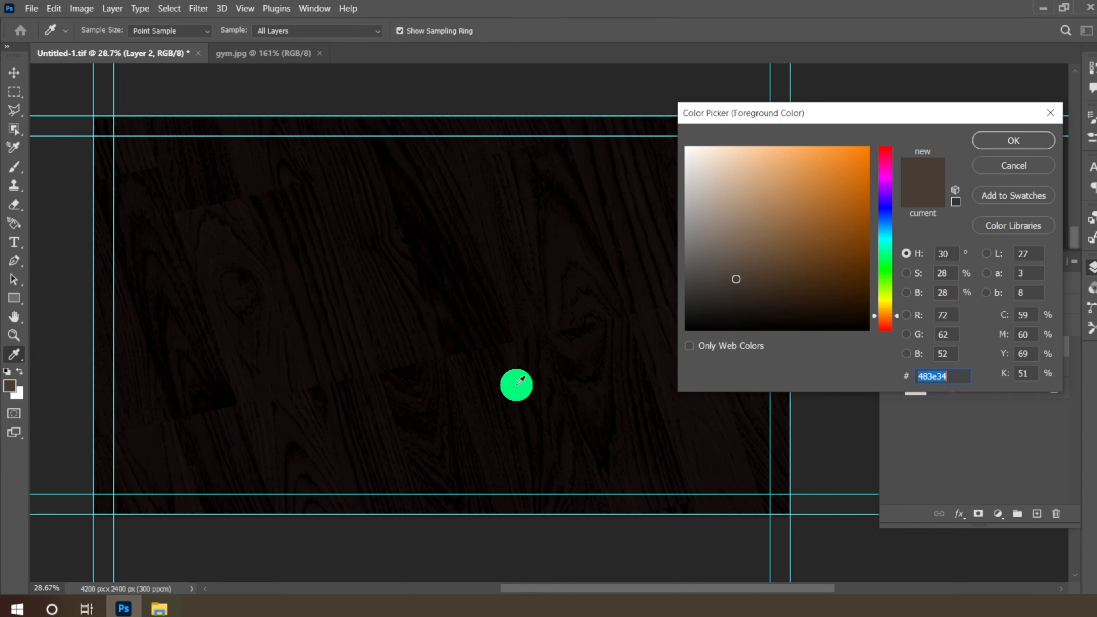
left_click_drag(840, 187, 844, 155)
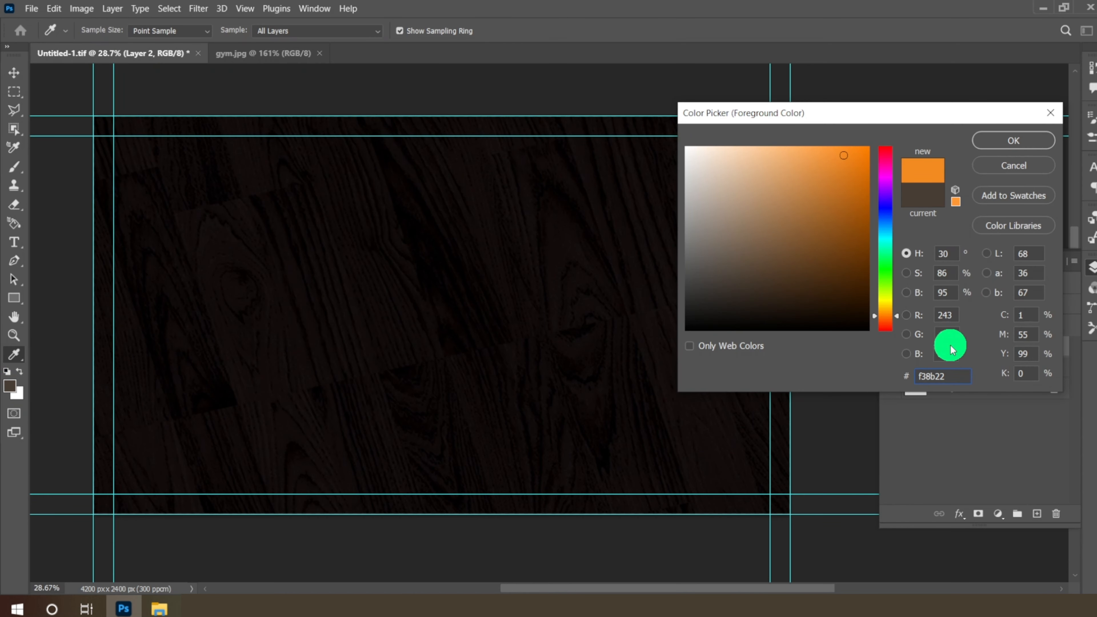
left_click(1013, 143)
left_click(532, 303)
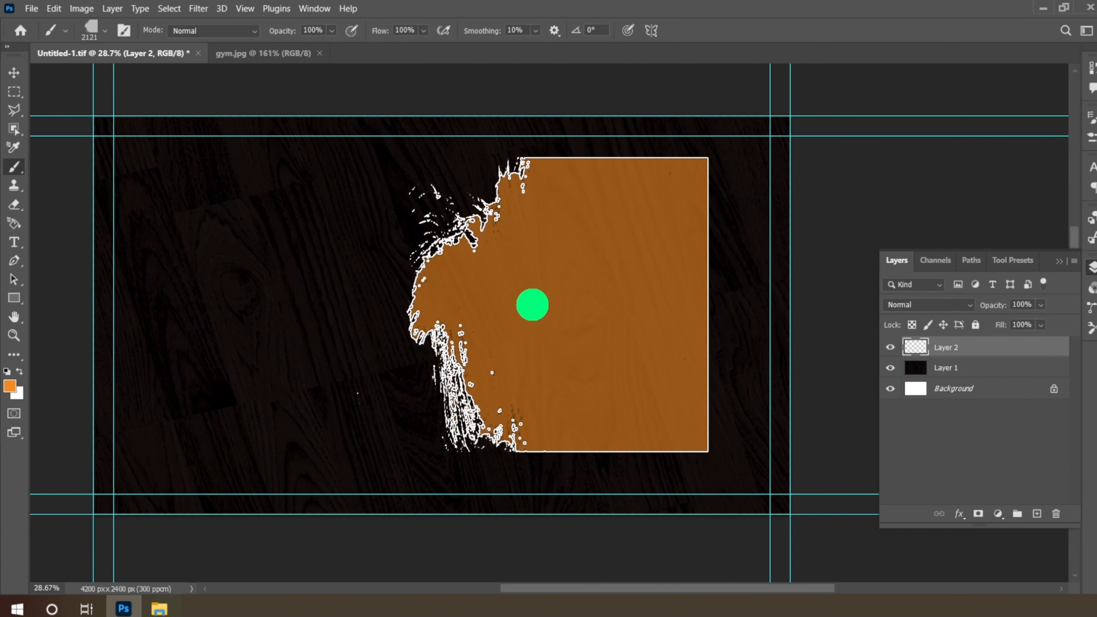
- Enlarge the orange splash over the card's right side and open the barbell man photo
left_click(14, 72)
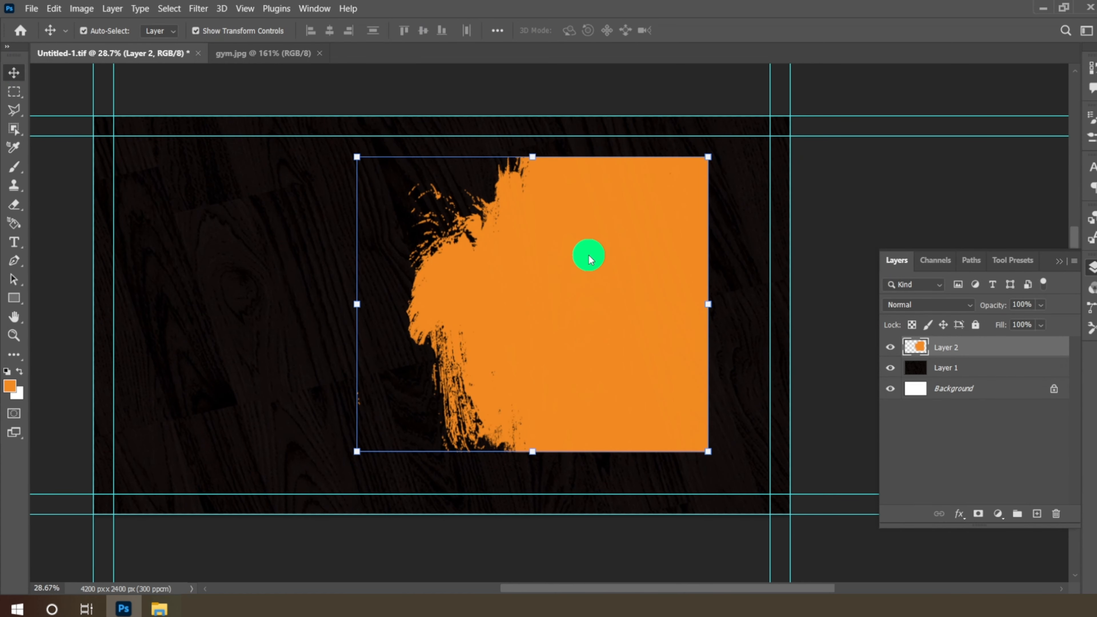
left_click_drag(590, 258, 584, 250)
left_click_drag(693, 412, 840, 492)
left_click_drag(731, 373, 724, 367)
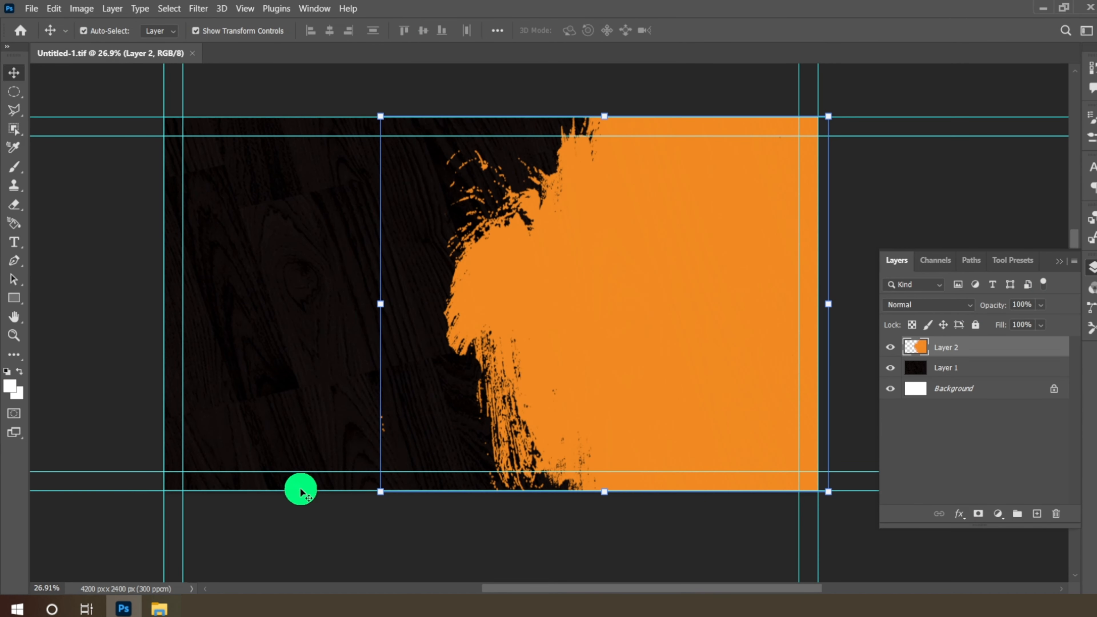
left_click(159, 610)
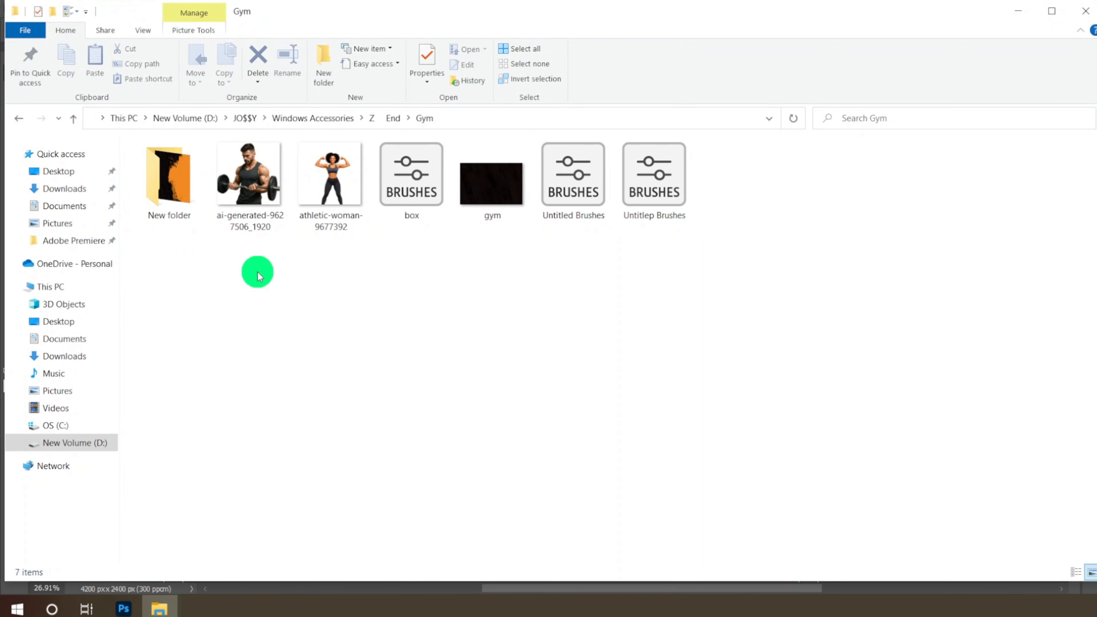
left_click_drag(257, 176, 369, 47)
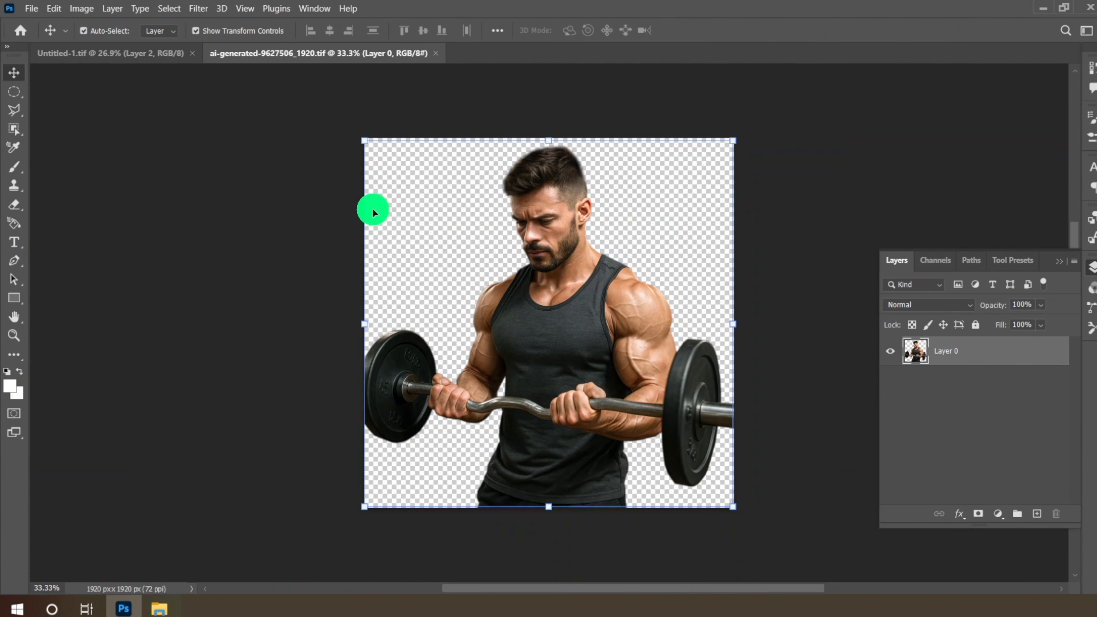
- Copy the barbell man onto the card and enlarge it to about 128%
left_click_drag(562, 333, 623, 274)
left_click_drag(825, 489, 842, 493)
left_click_drag(483, 494, 455, 510)
left_click_drag(656, 359, 678, 376)
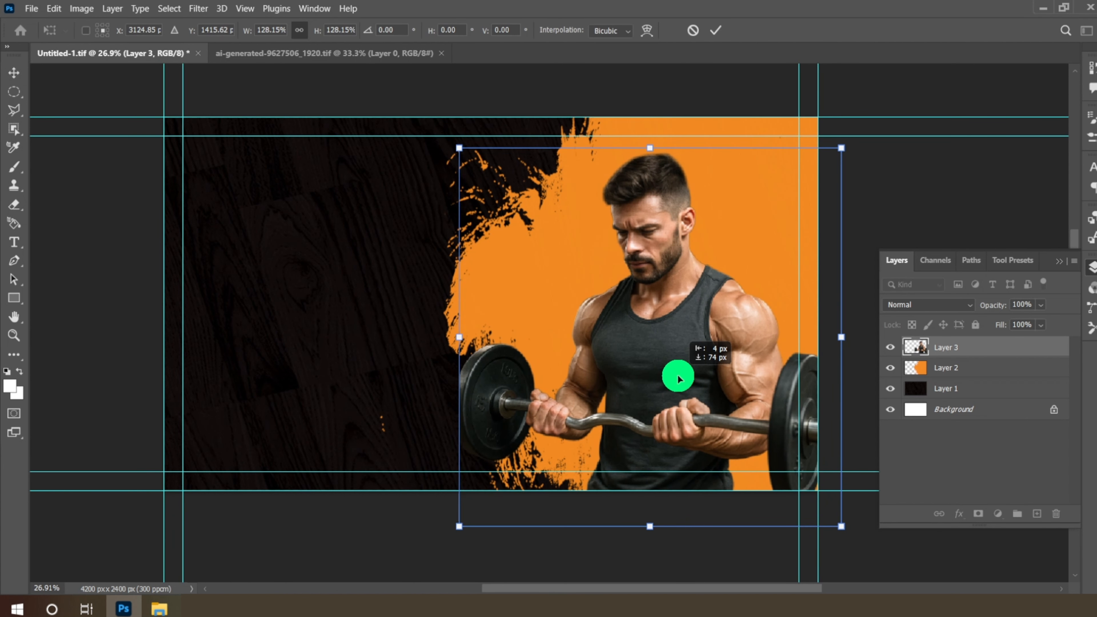
left_click(716, 31)
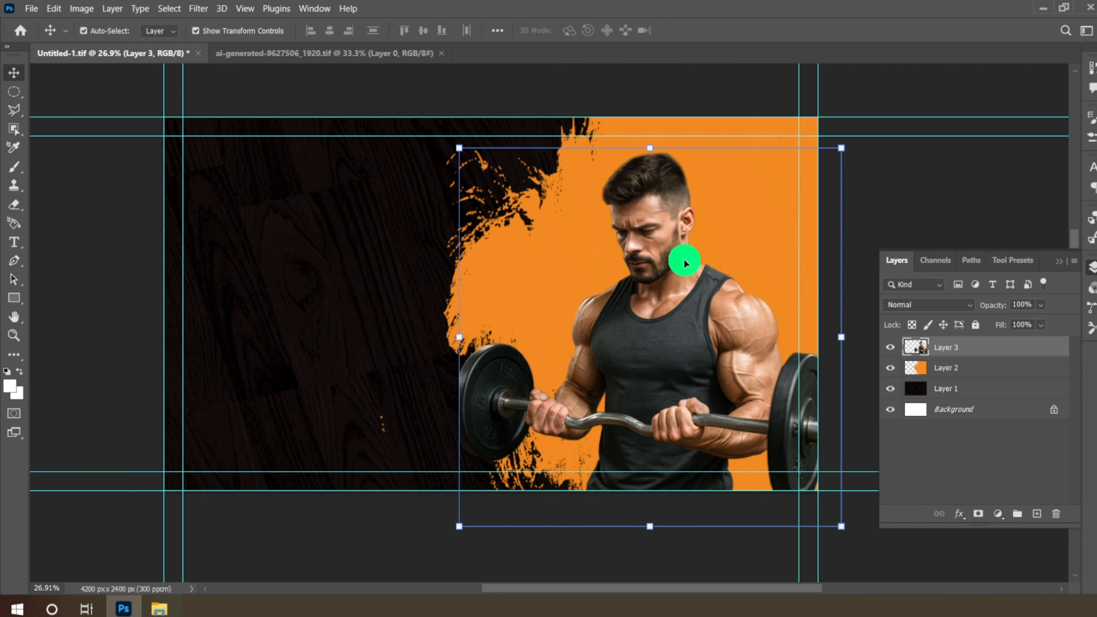
- Clip the barbell man layer to the orange splash and nudge it slightly lower
right_click(962, 353)
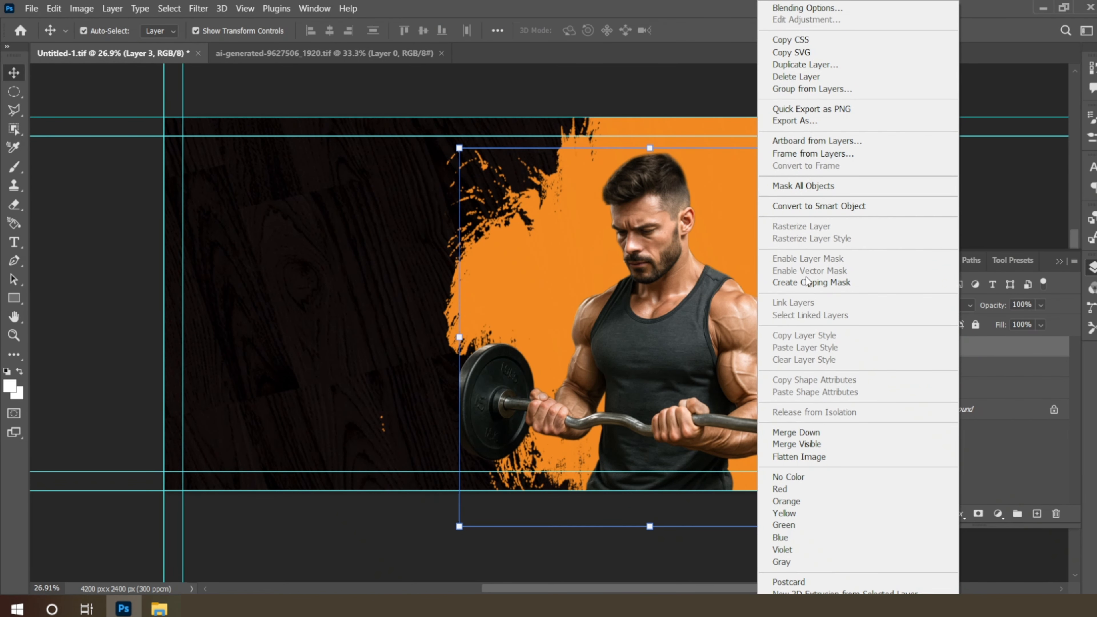
left_click(811, 282)
left_click_drag(697, 330, 698, 338)
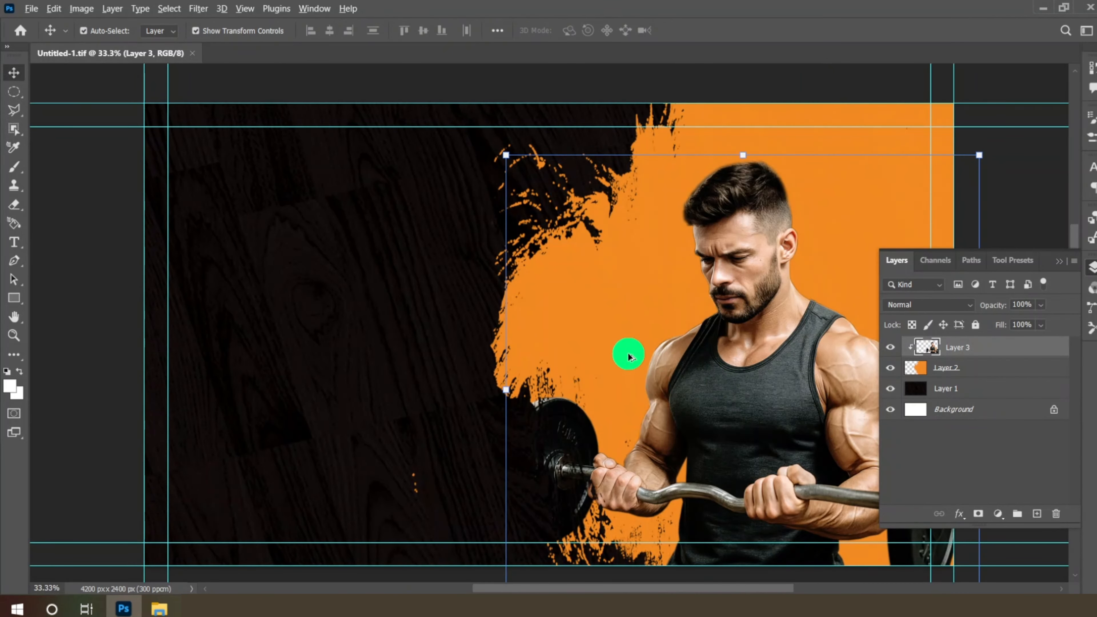
scroll(628, 355, "down", 2)
scroll(384, 245, "up", 3)
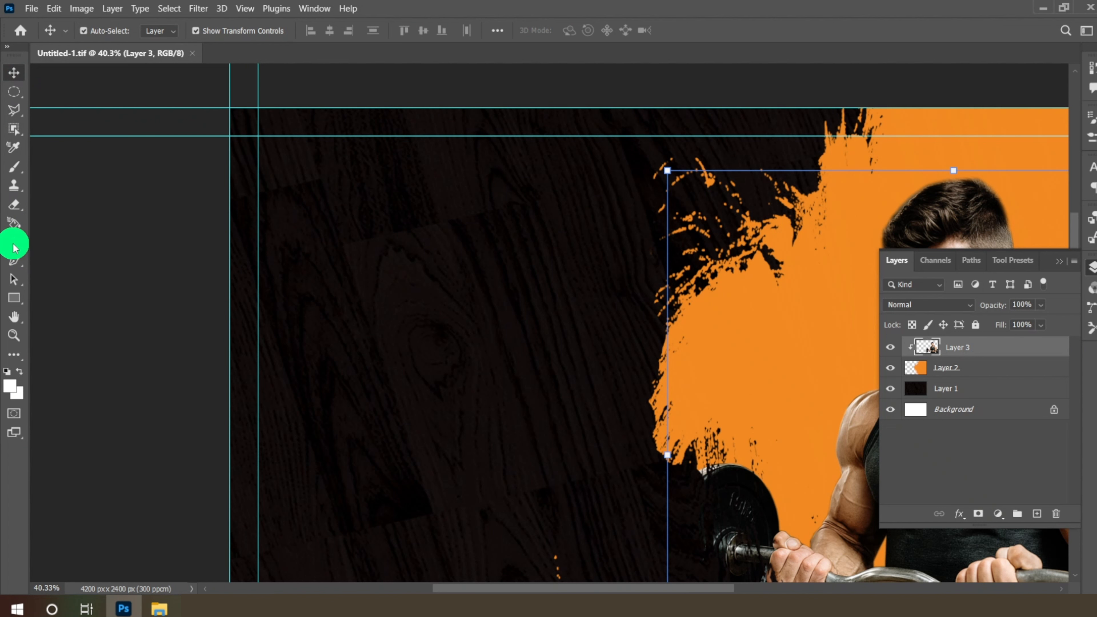
left_click_drag(15, 249, 68, 248)
- Type the Eleate Gym title at the upper left in Plumpfull, sized 24 pt
left_click(71, 247)
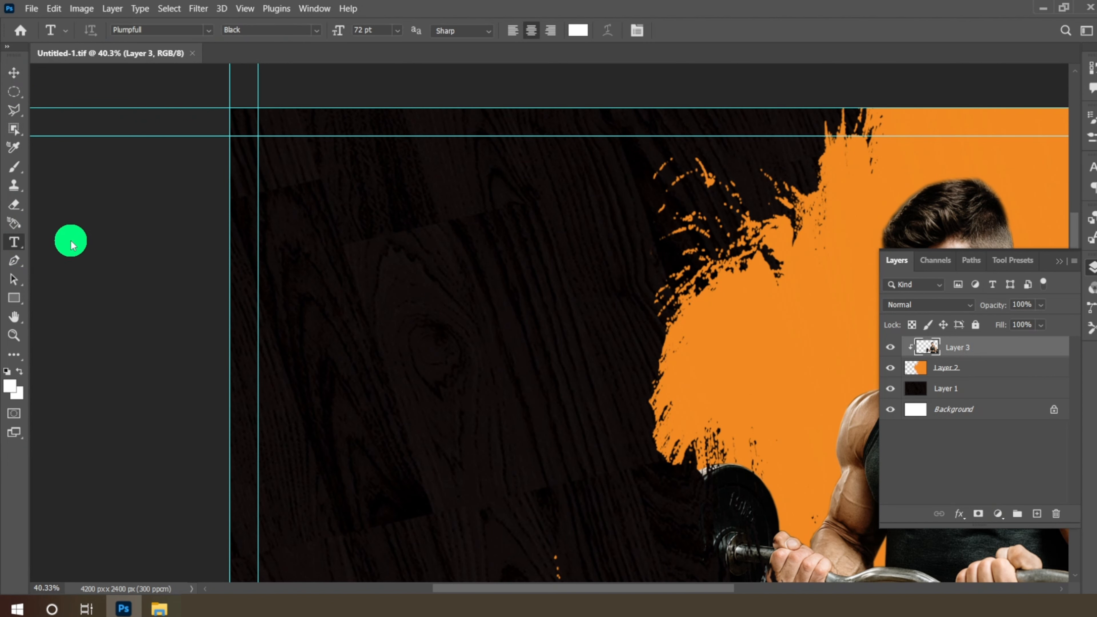
left_click(205, 34)
left_click(264, 78)
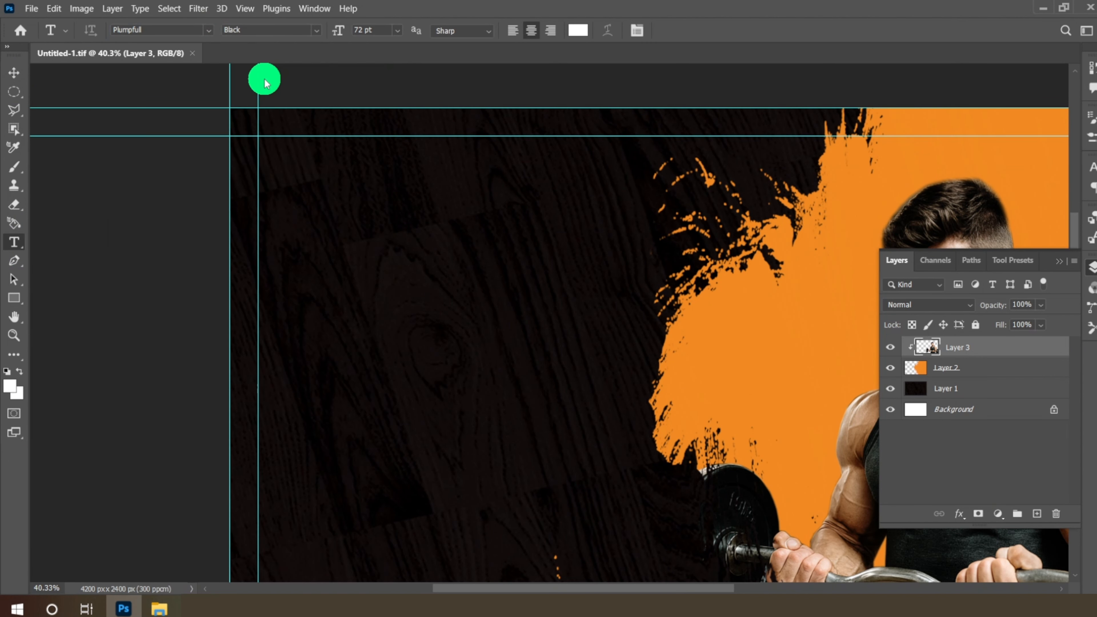
left_click(305, 224)
type("El")
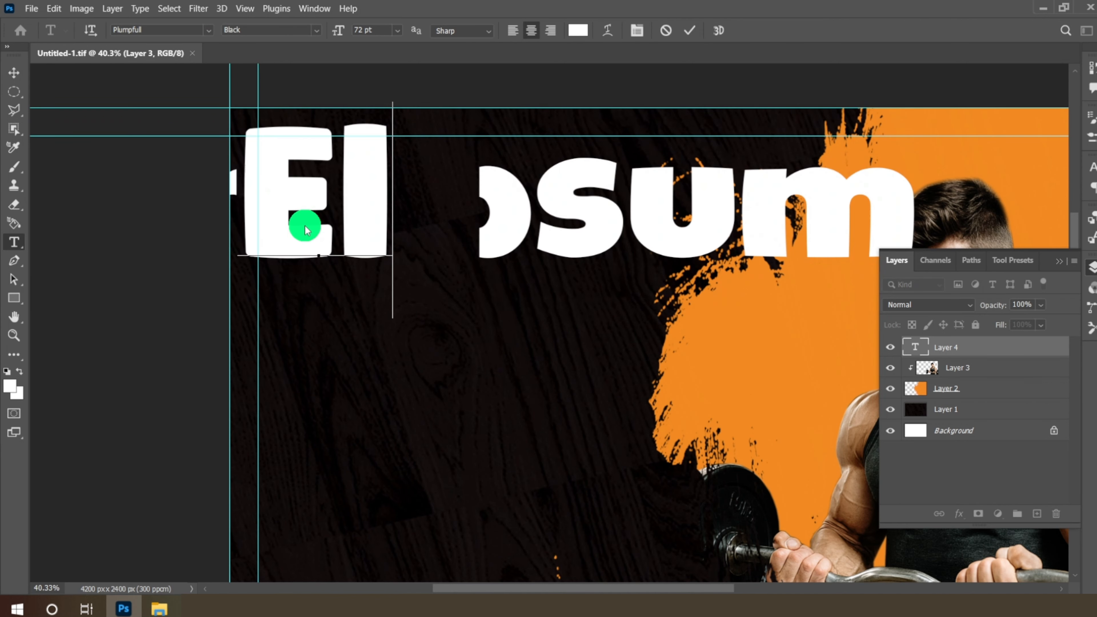
type("e")
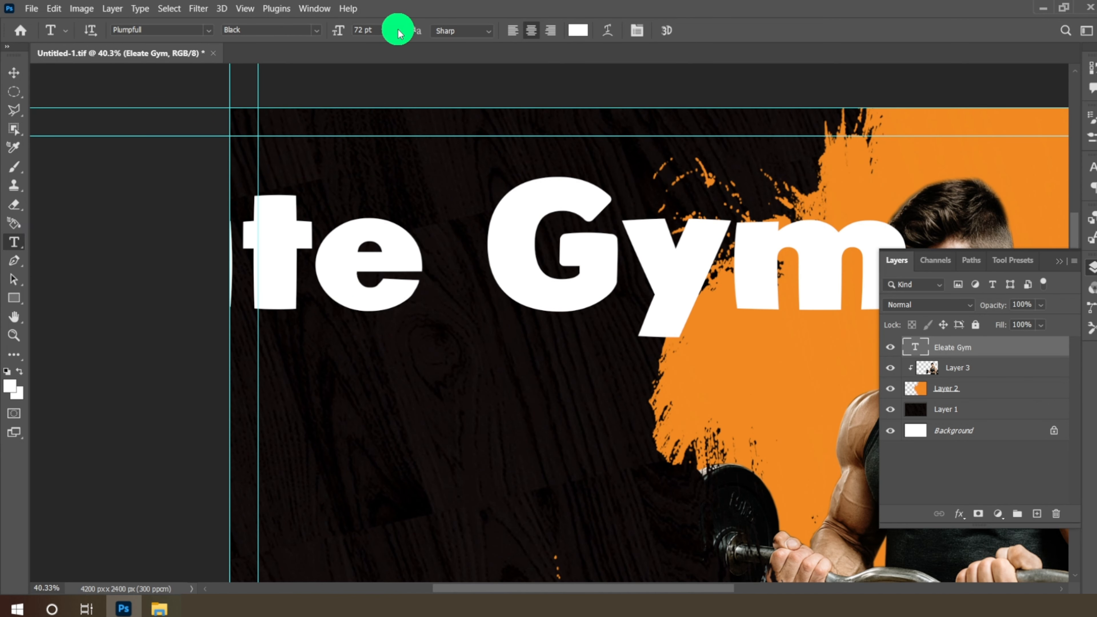
left_click(398, 33)
left_click(376, 183)
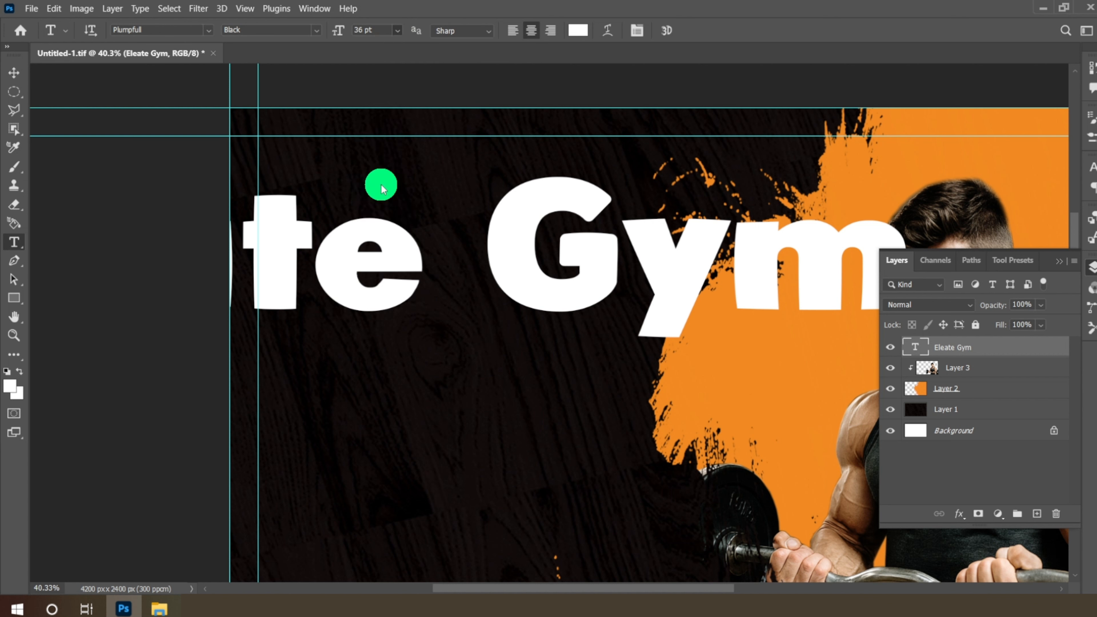
left_click(402, 34)
left_click(375, 161)
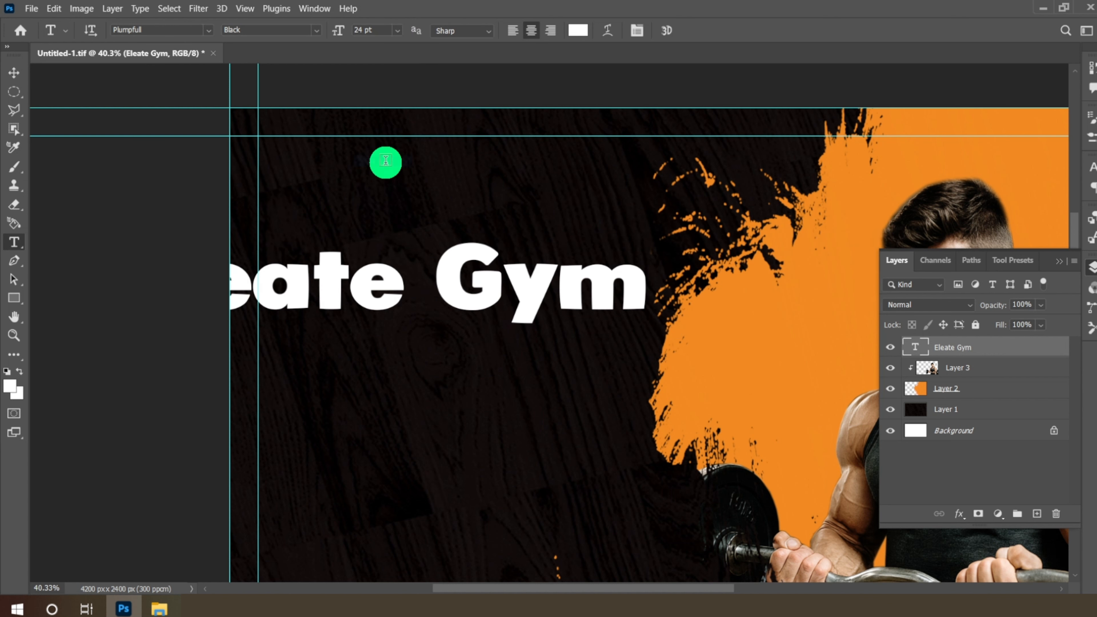
- Move the title up and right, shrink it to 14 pt, and start a text line beneath
left_click(13, 72)
left_click_drag(426, 294, 493, 214)
key("t")
left_click(398, 29)
left_click(382, 128)
key("v")
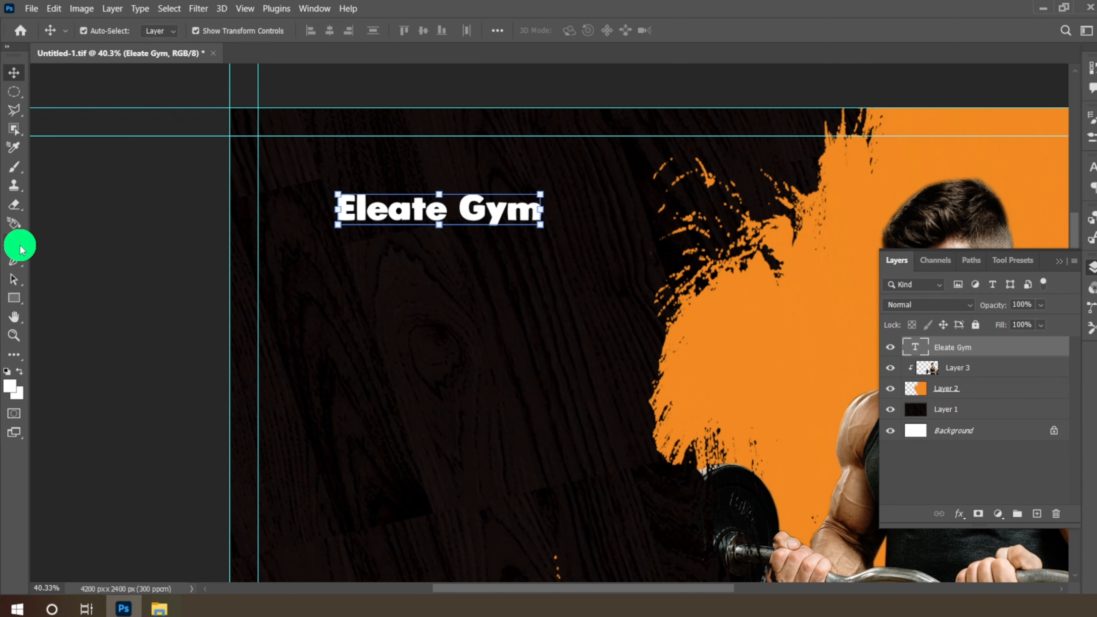
left_click(20, 248)
left_click(335, 290)
- Add 'TAGLINE HERE' in Microsoft Sans Serif 10 pt just beneath the title
key("BackSpace")
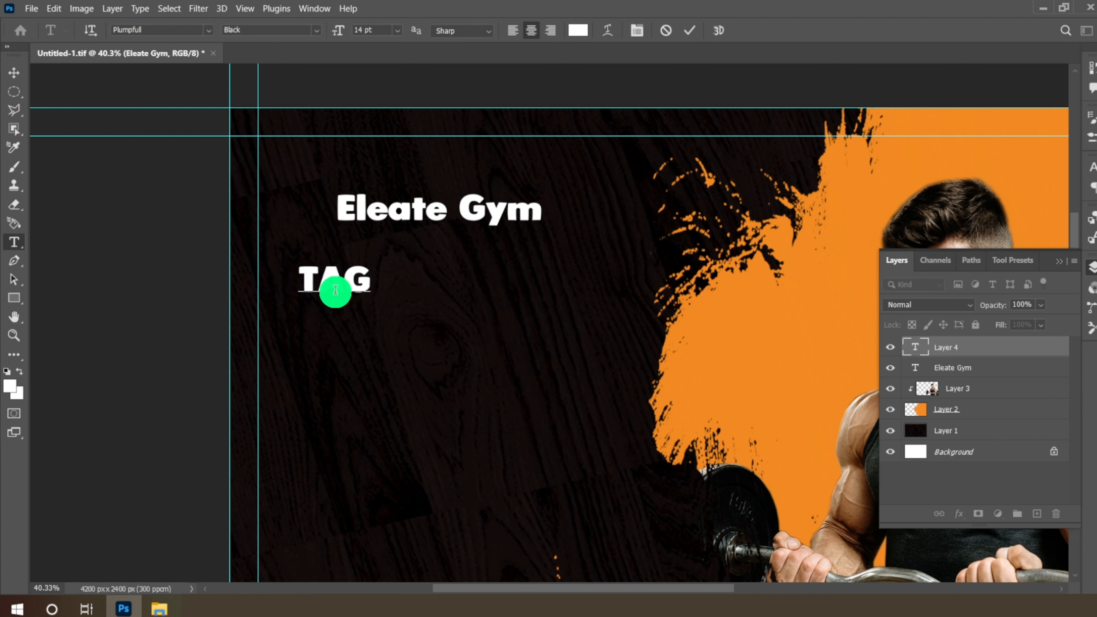
type("TAGLINE HERE")
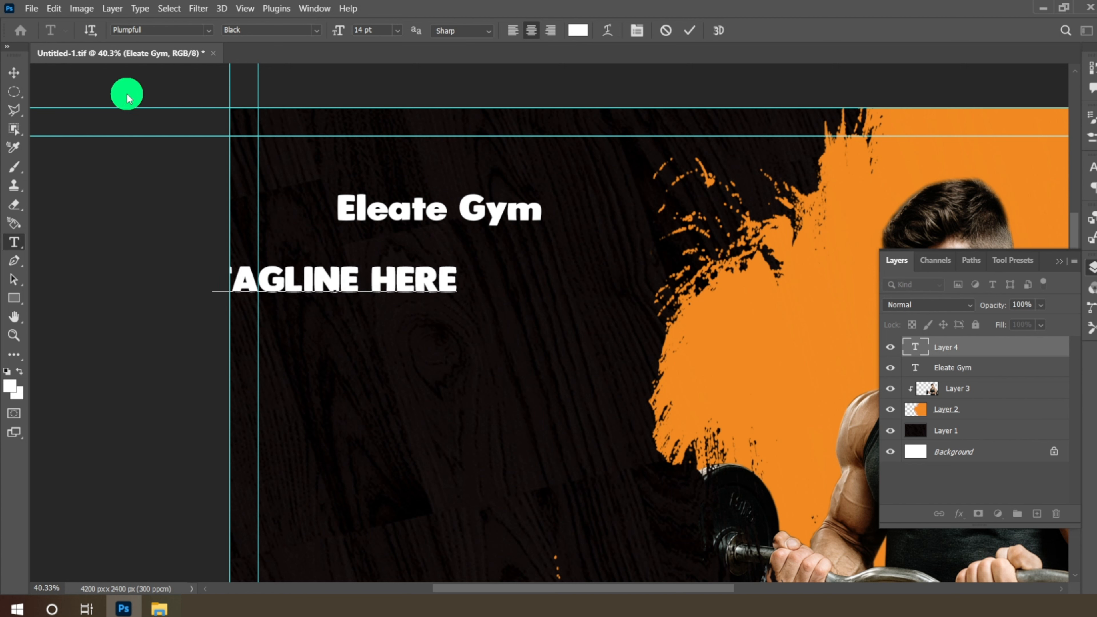
left_click(14, 72)
left_click_drag(362, 275, 467, 242)
left_click(23, 245)
left_click(208, 36)
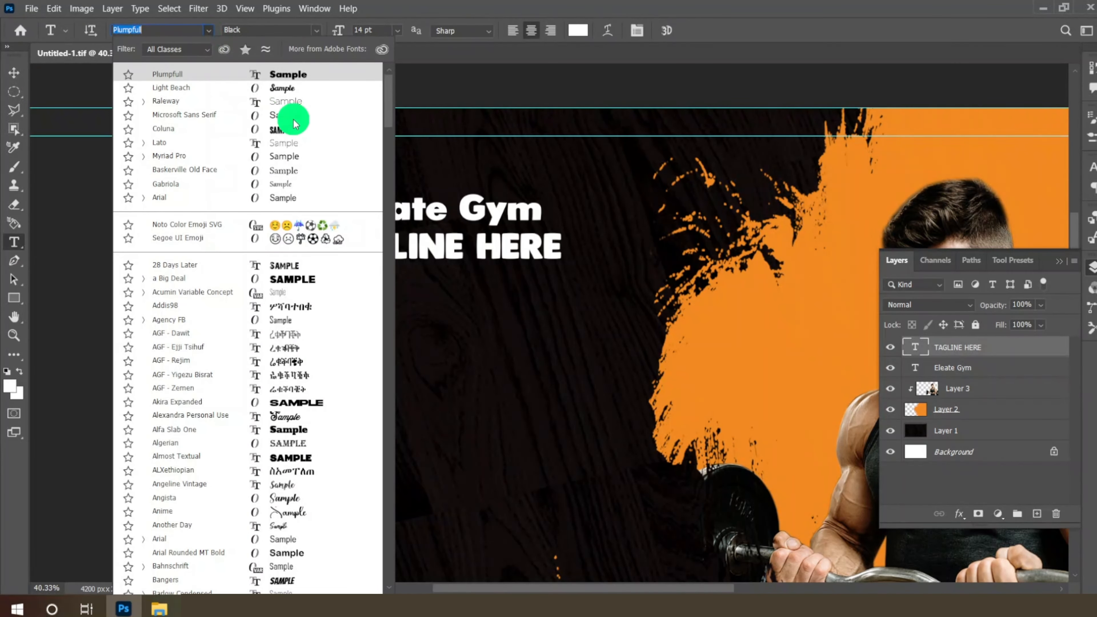
left_click(290, 119)
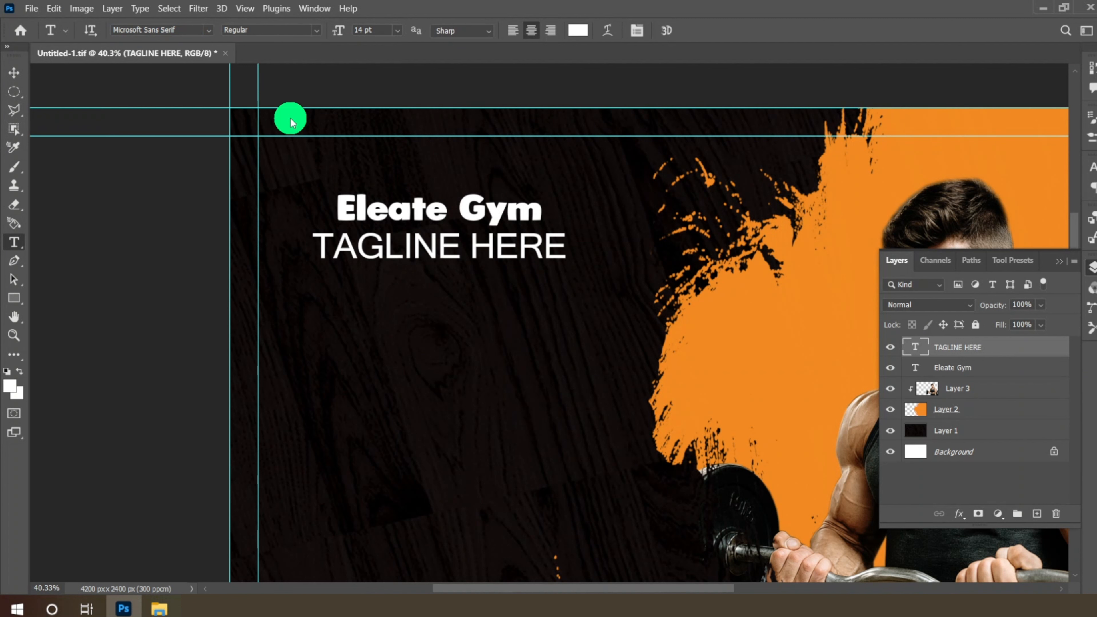
left_click(396, 32)
left_click(392, 93)
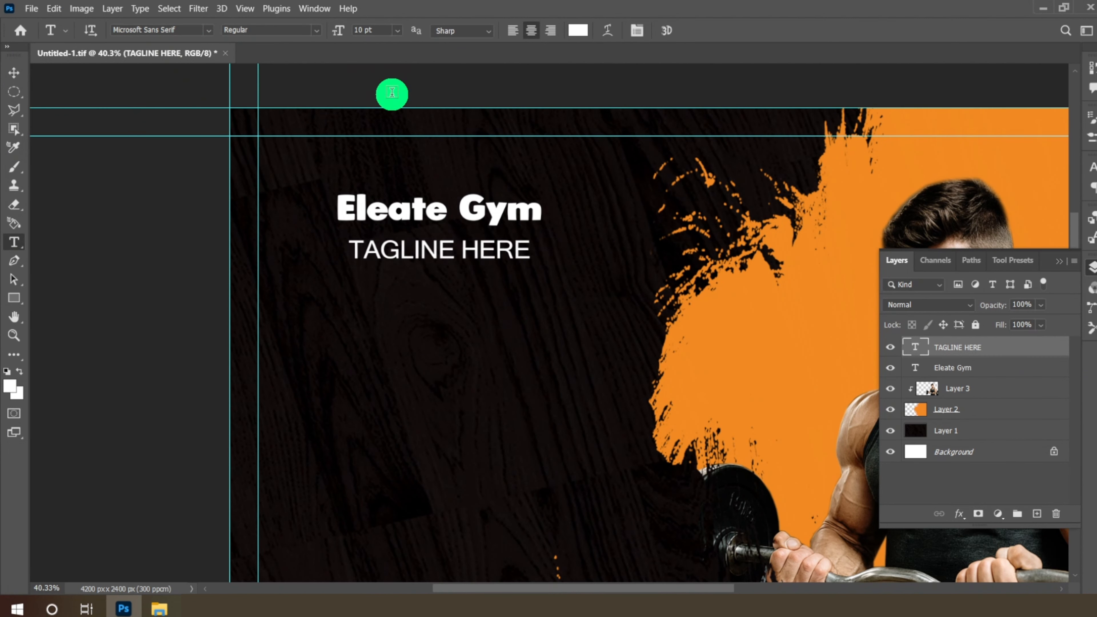
left_click(13, 72)
left_click_drag(465, 245, 464, 229)
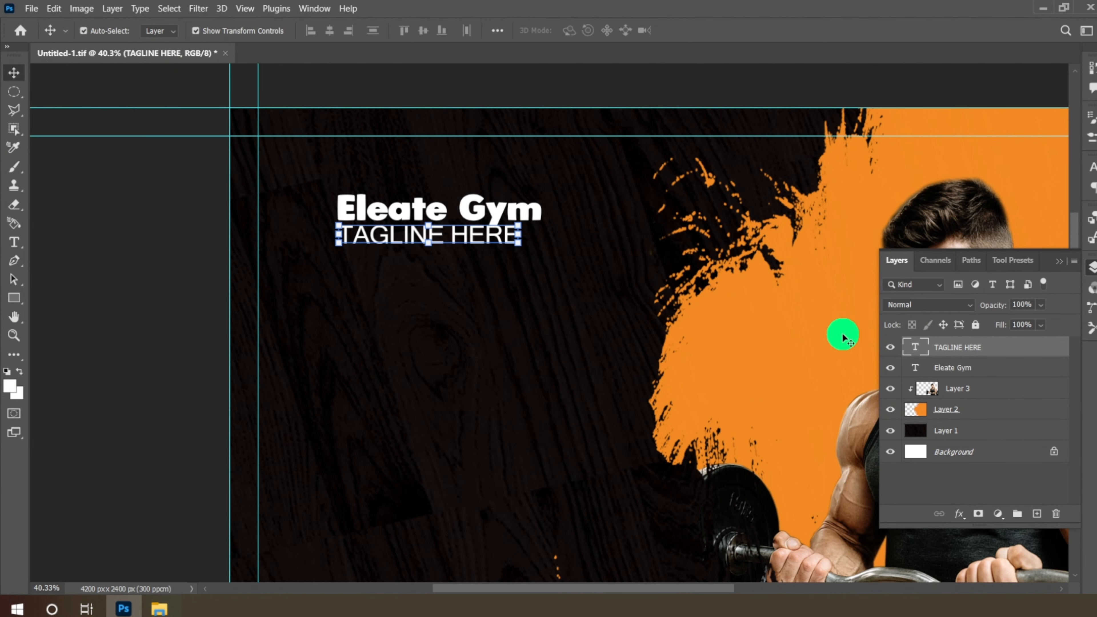
- Enlarge the Eleate Gym title to 18 pt and shift it slightly right
left_click(983, 371)
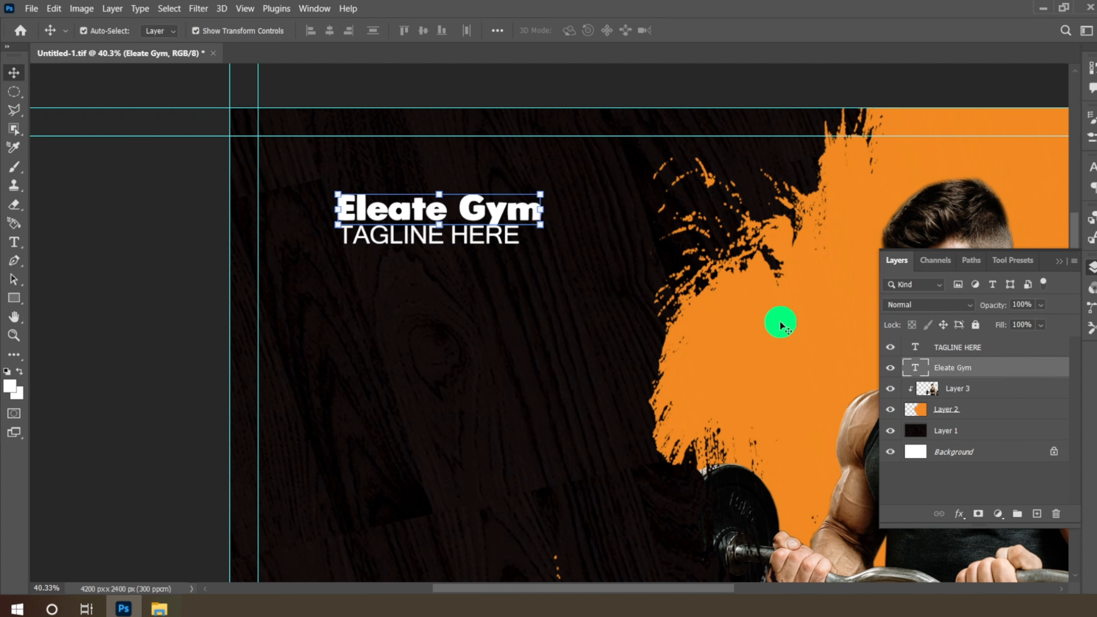
left_click(13, 243)
left_click(401, 31)
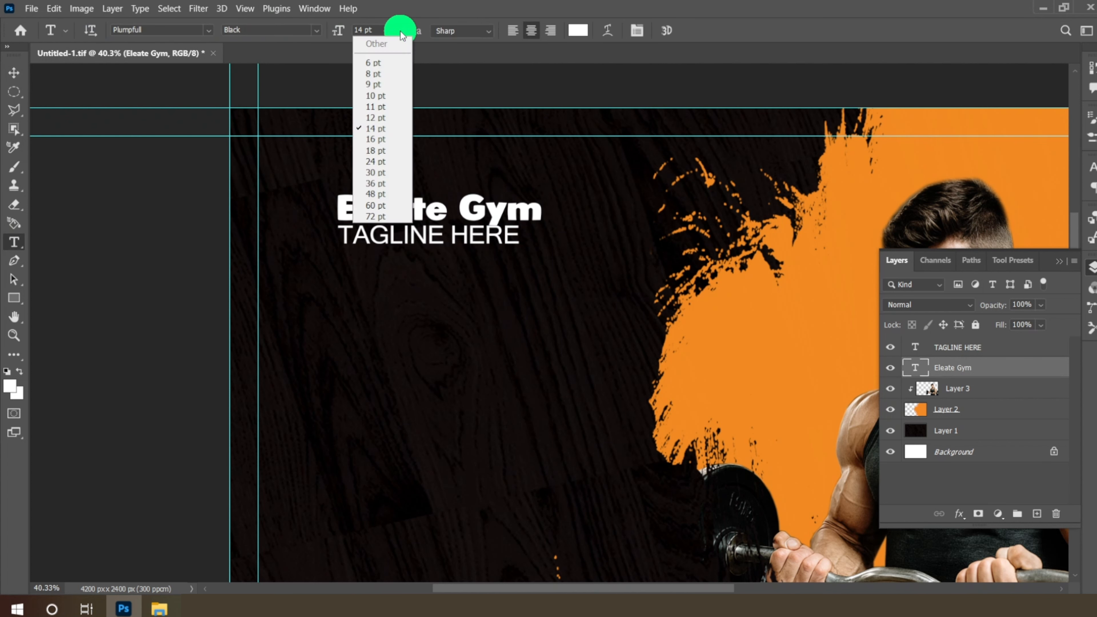
left_click(375, 151)
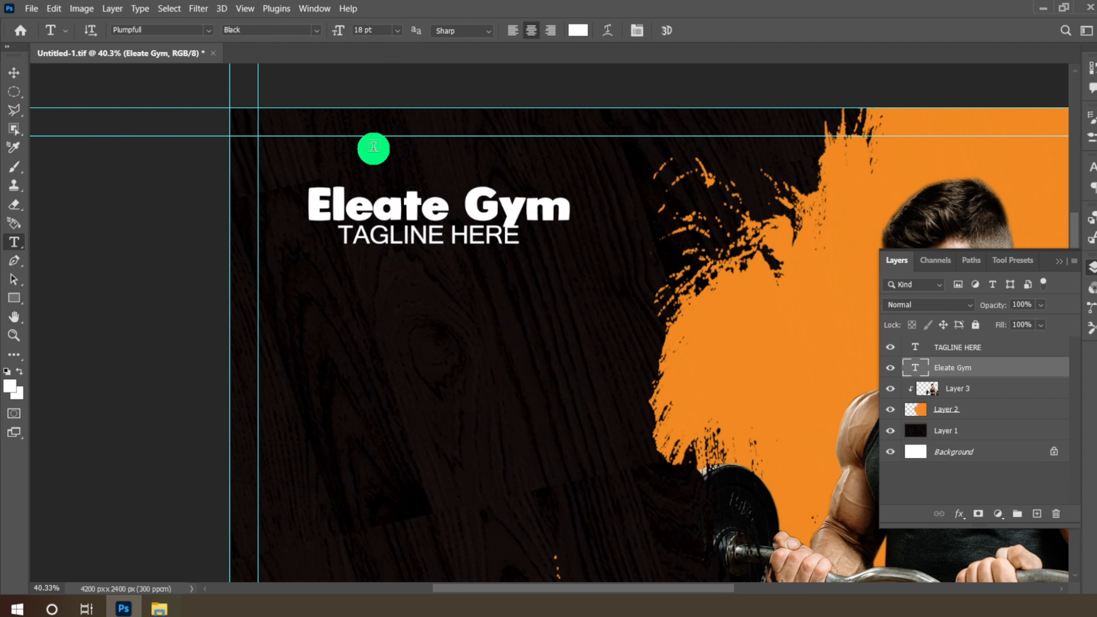
left_click(14, 72)
mouse_move(489, 218)
left_mouse_down()
mouse_move(502, 203)
mouse_move(498, 216)
left_mouse_up()
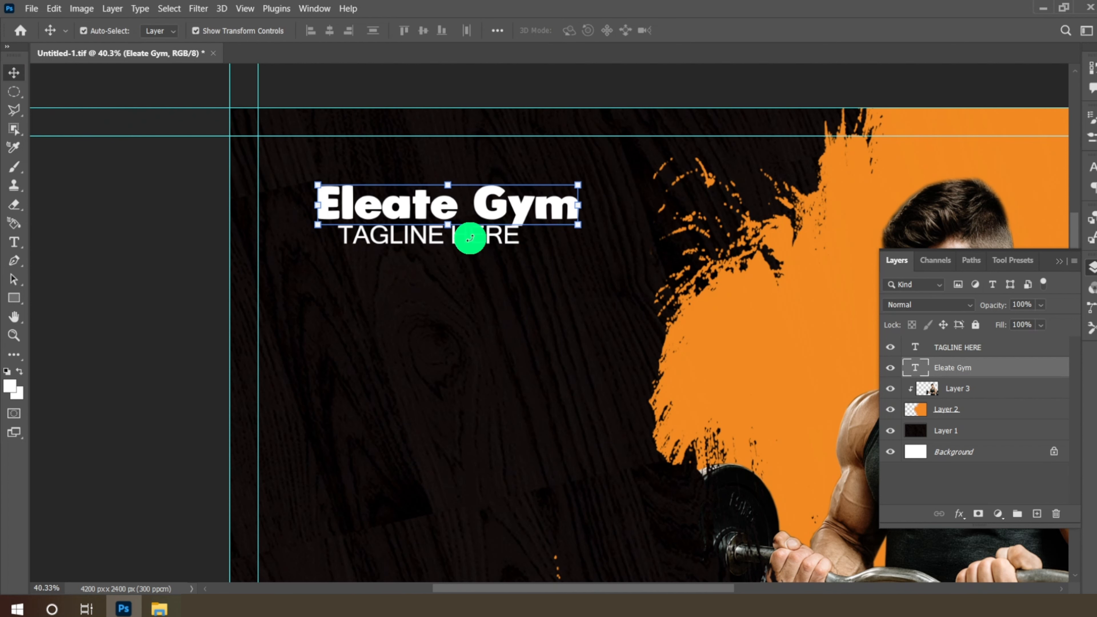
left_click(973, 348)
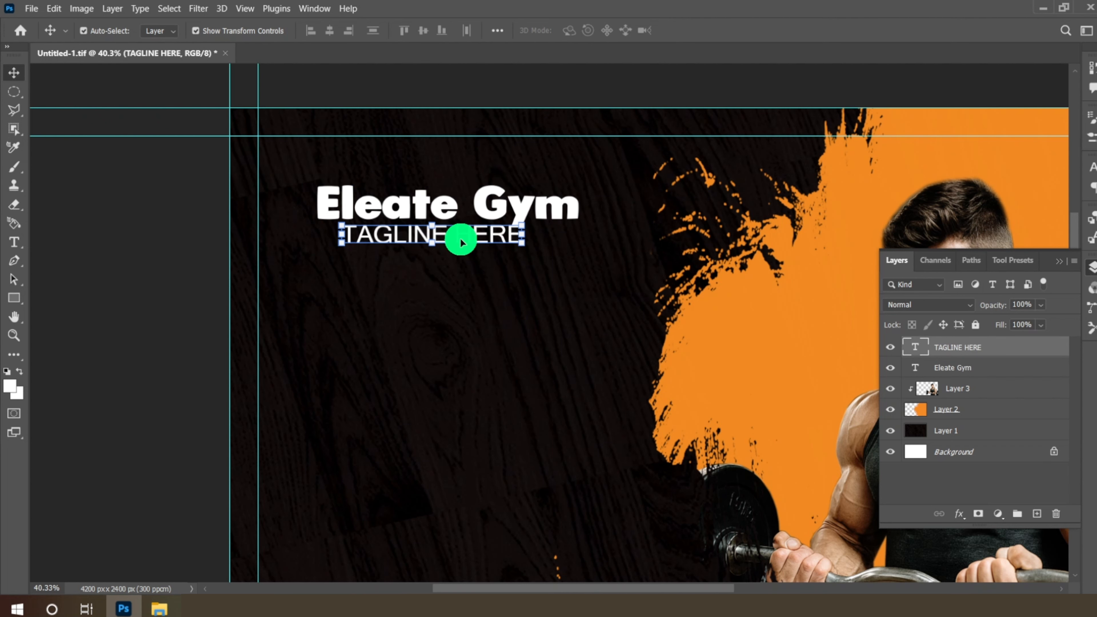
scroll(453, 304, "down", 2)
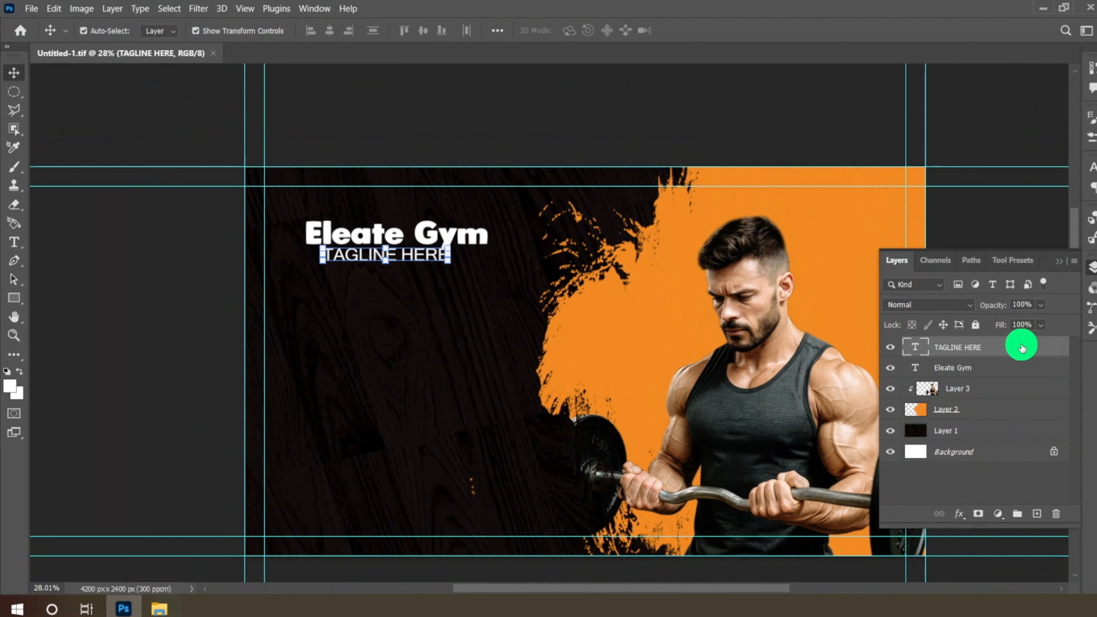
- Add a new Layer 4 and choose the Sampled dumbbell brush from the box brush group
left_click(1036, 514)
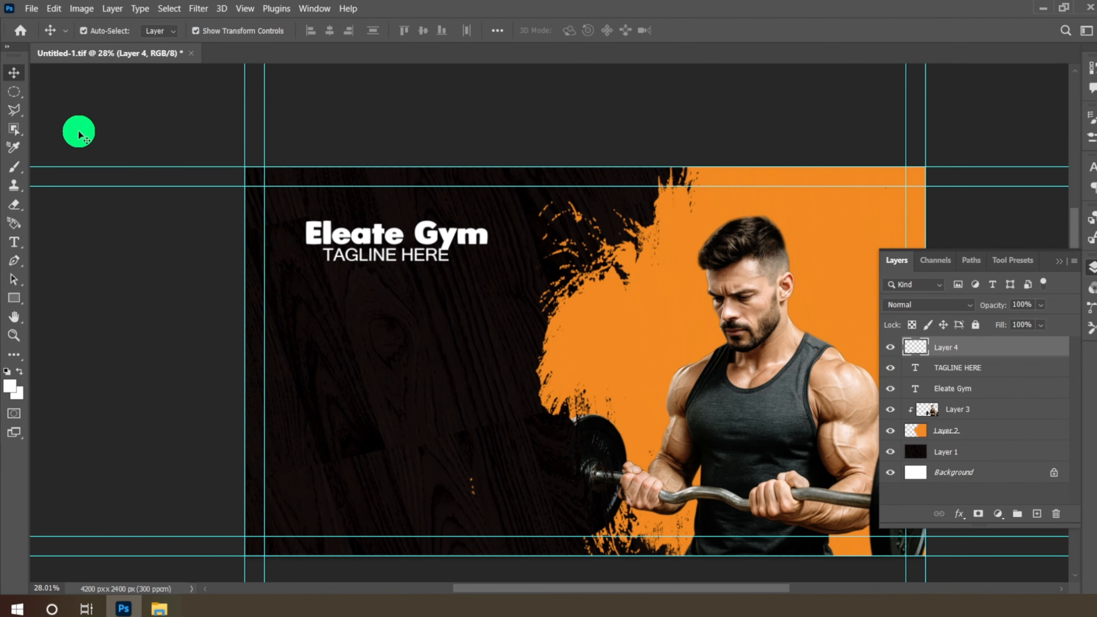
left_click(12, 169)
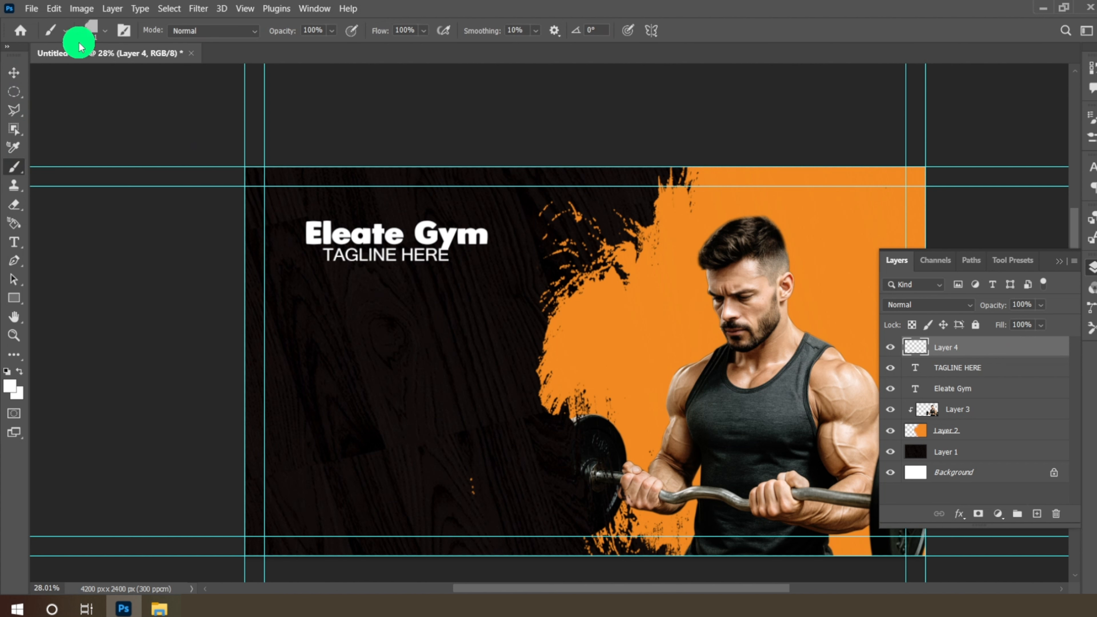
left_click(99, 34)
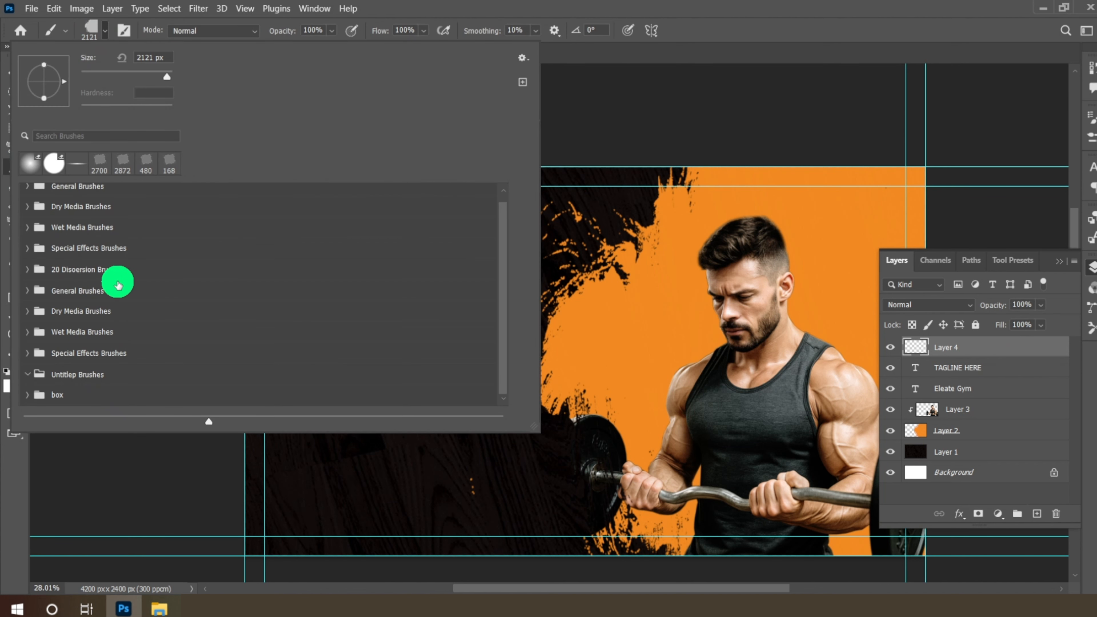
left_click(28, 394)
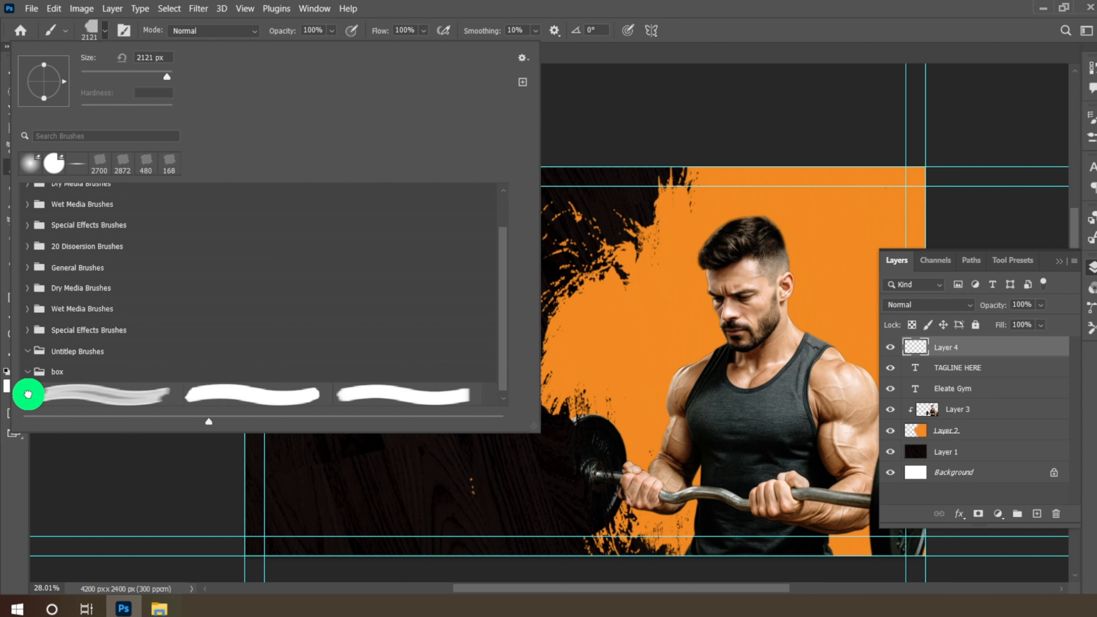
left_click(76, 384)
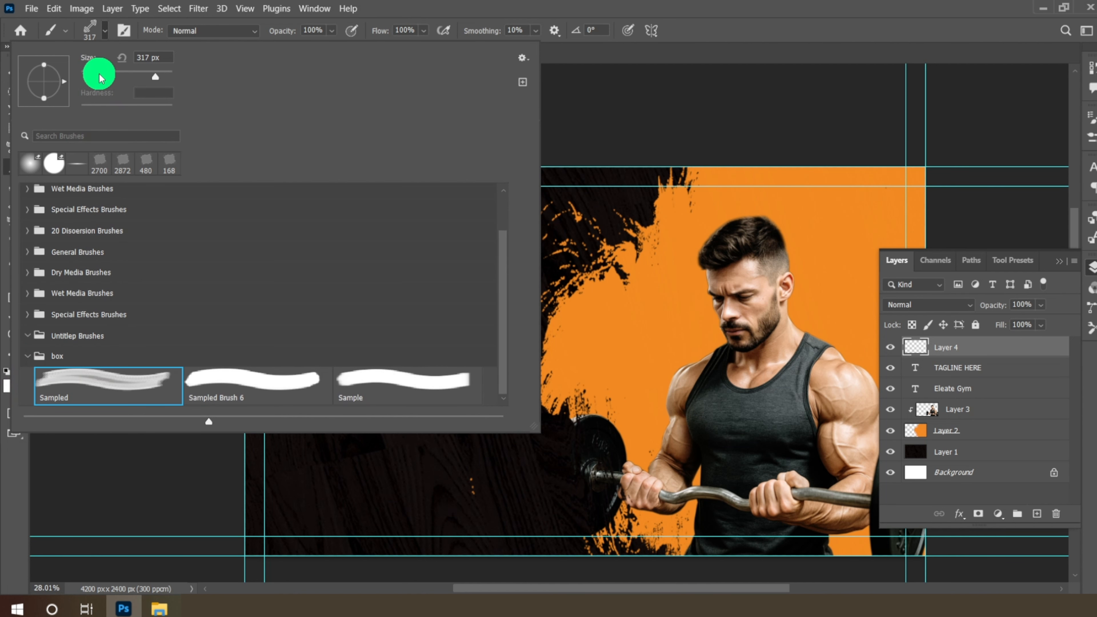
left_click(101, 31)
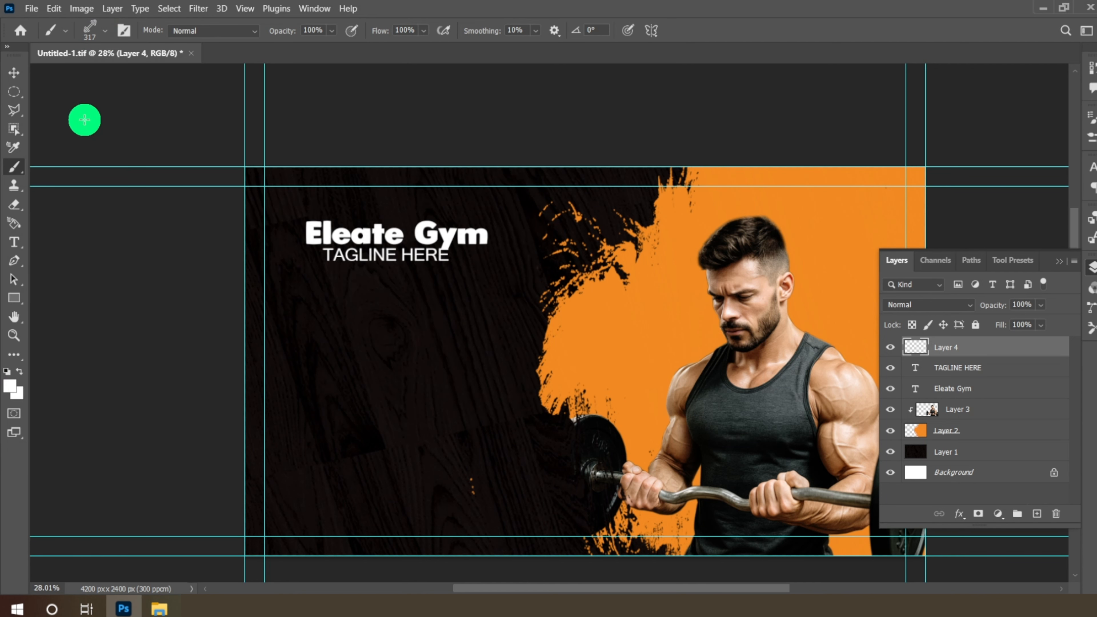
- Sample the splash's orange as foreground colour and stamp the dumbbell on the dark area
left_click(12, 392)
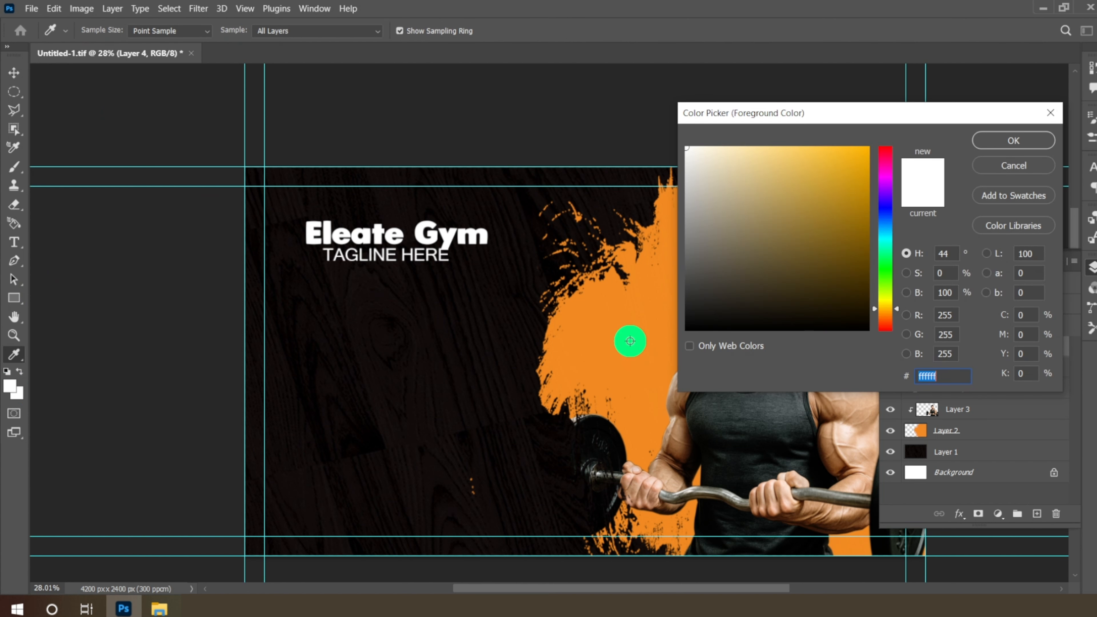
left_click(630, 341)
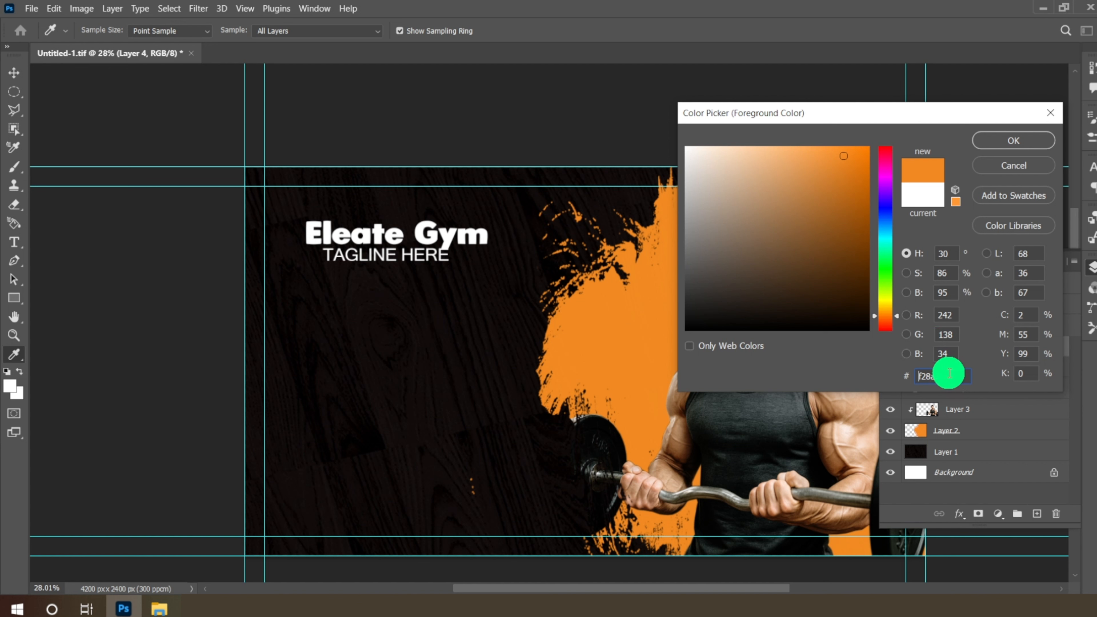
left_click_drag(949, 373, 875, 372)
left_click(1013, 138)
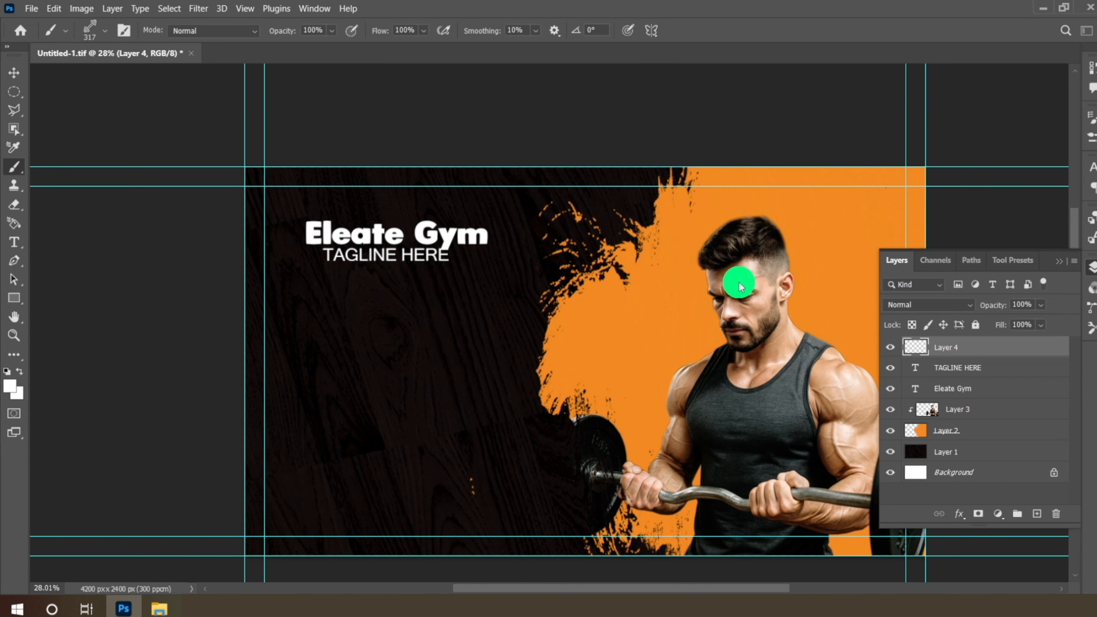
scroll(429, 335, "up", 1)
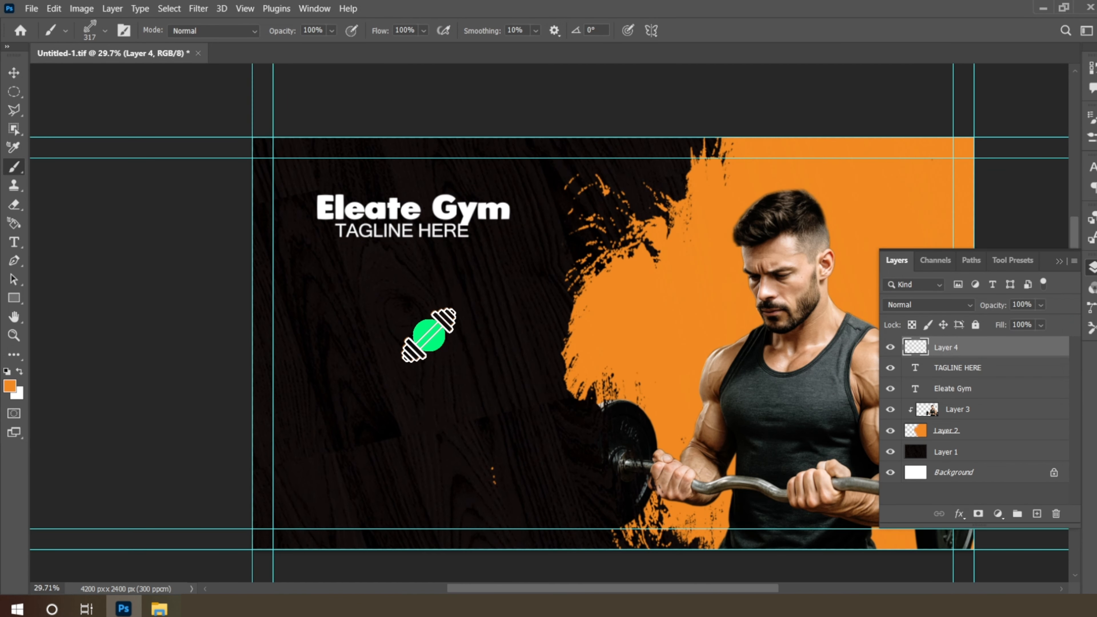
left_click(429, 335)
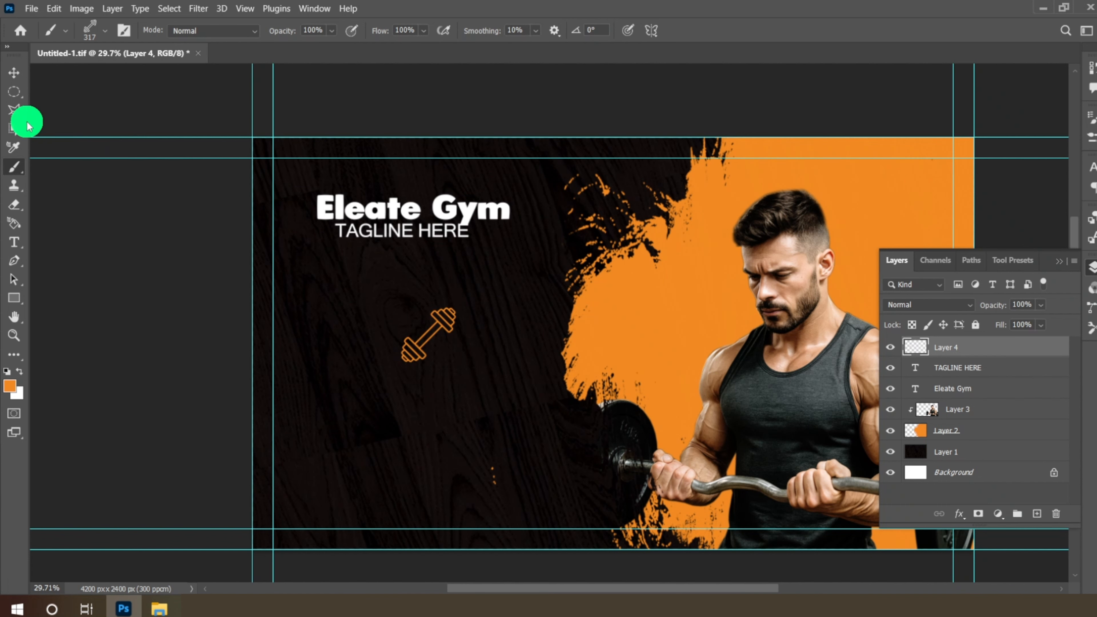
left_click(13, 71)
- Move the dumbbell left of the title and rotate it upright, about -78.76°
scroll(406, 300, "up", 3)
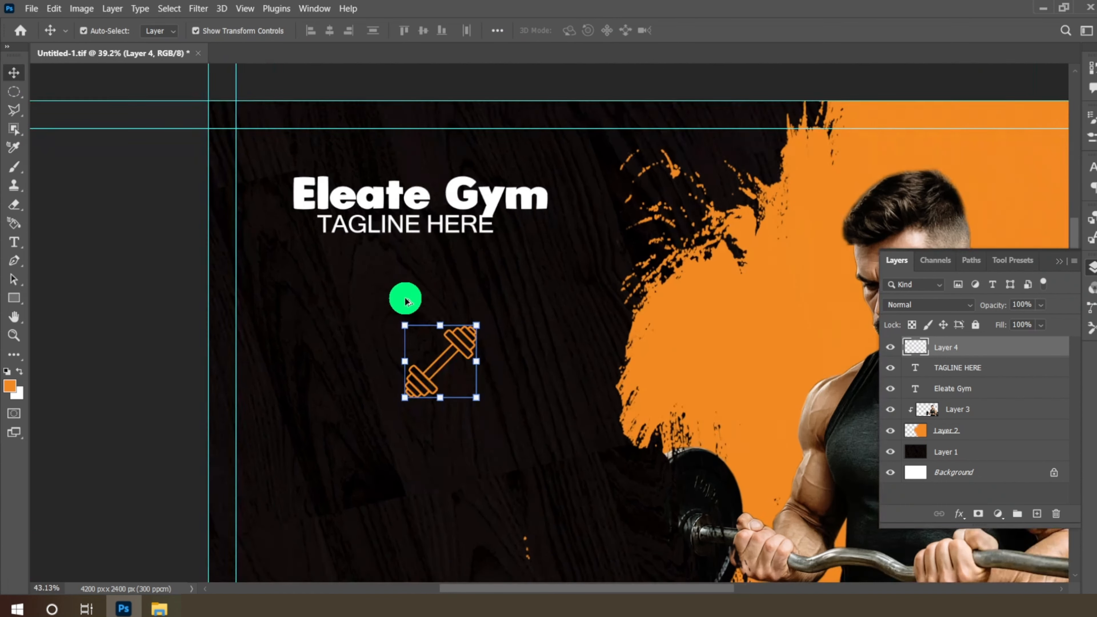
left_click_drag(461, 361, 281, 271)
left_click_drag(247, 213, 251, 195)
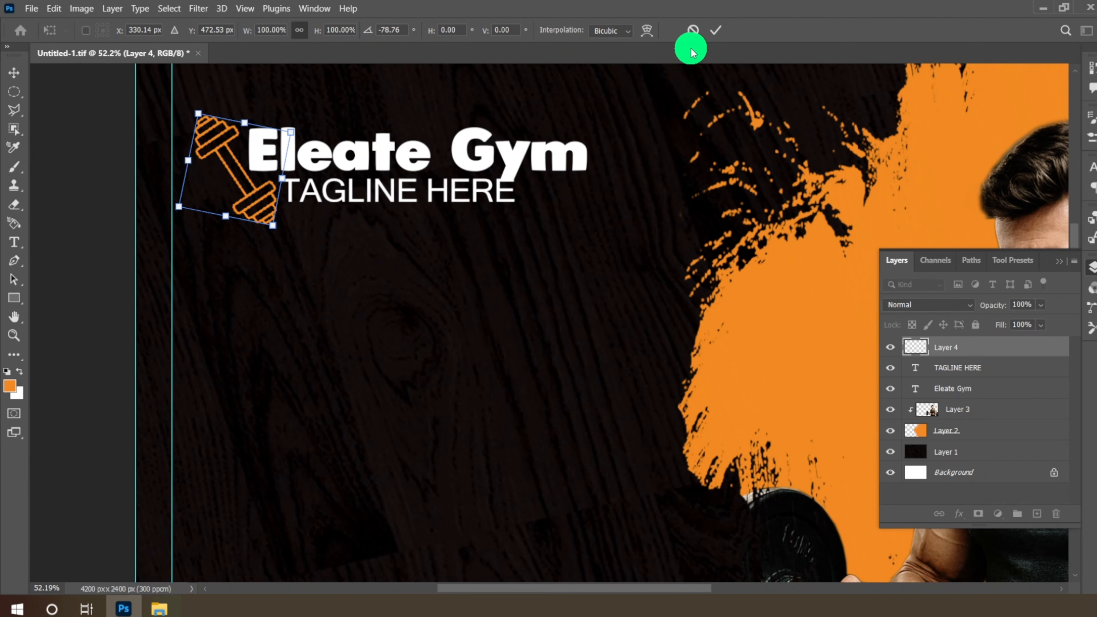
left_click(721, 34)
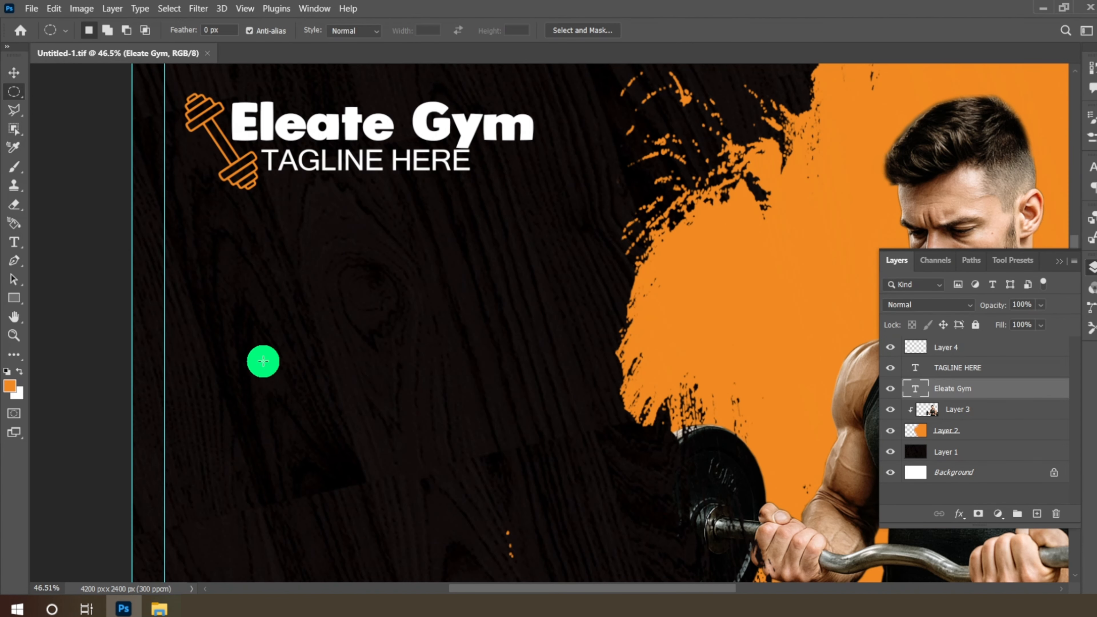
left_click(19, 245)
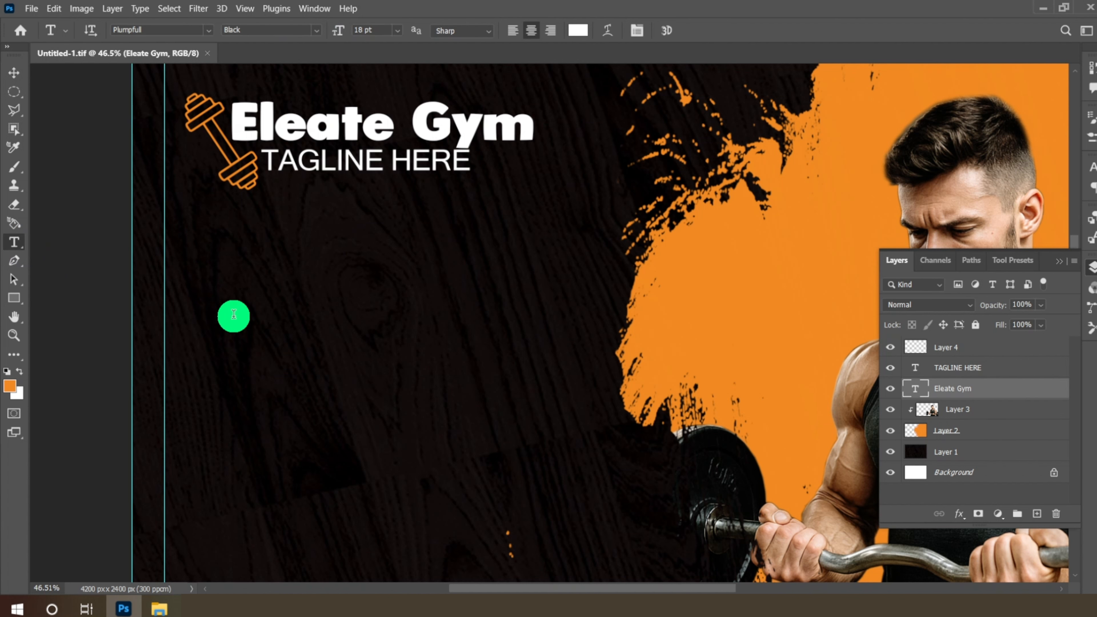
- Type the cardholder's name in Plumpfull below the title and move it onto the card
left_click(233, 314)
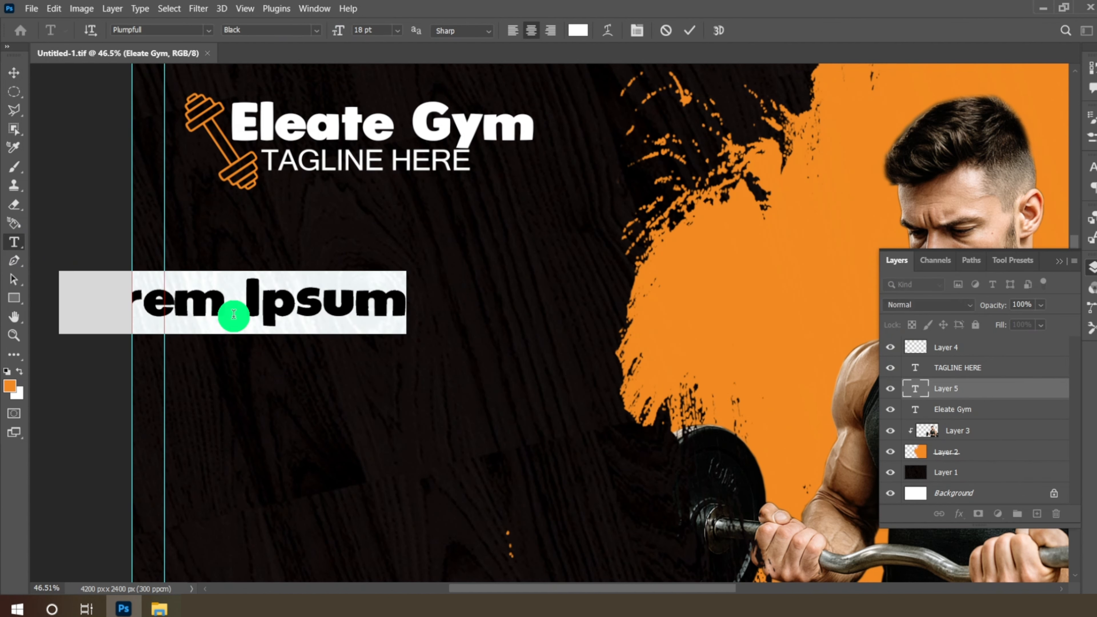
left_click(209, 36)
scroll(229, 135, "down", 2)
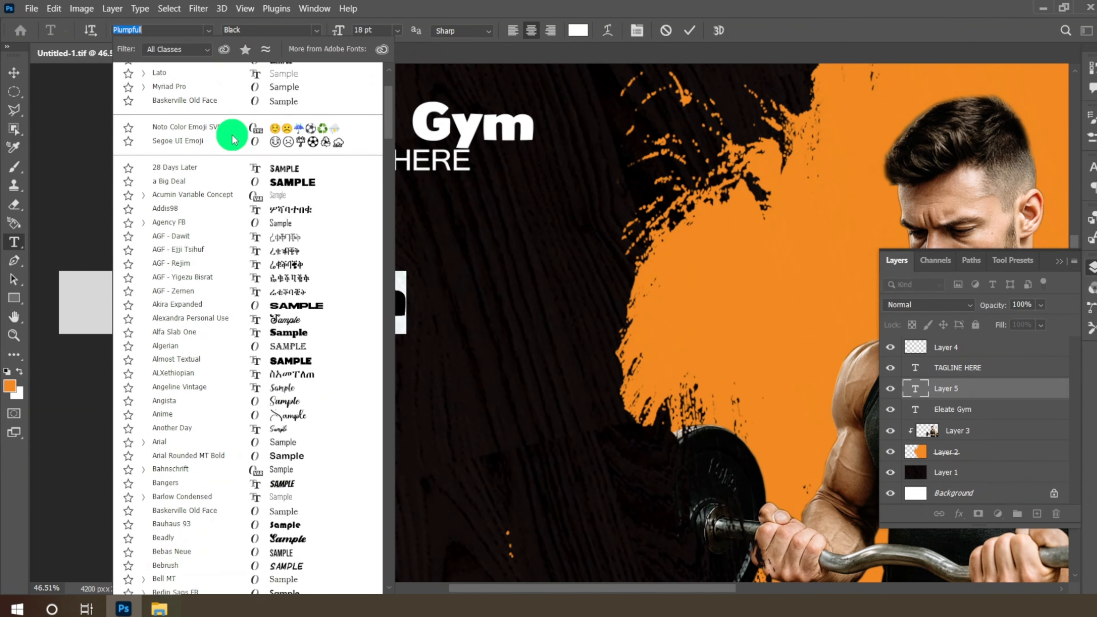
scroll(229, 136, "up", 3)
left_click(282, 113)
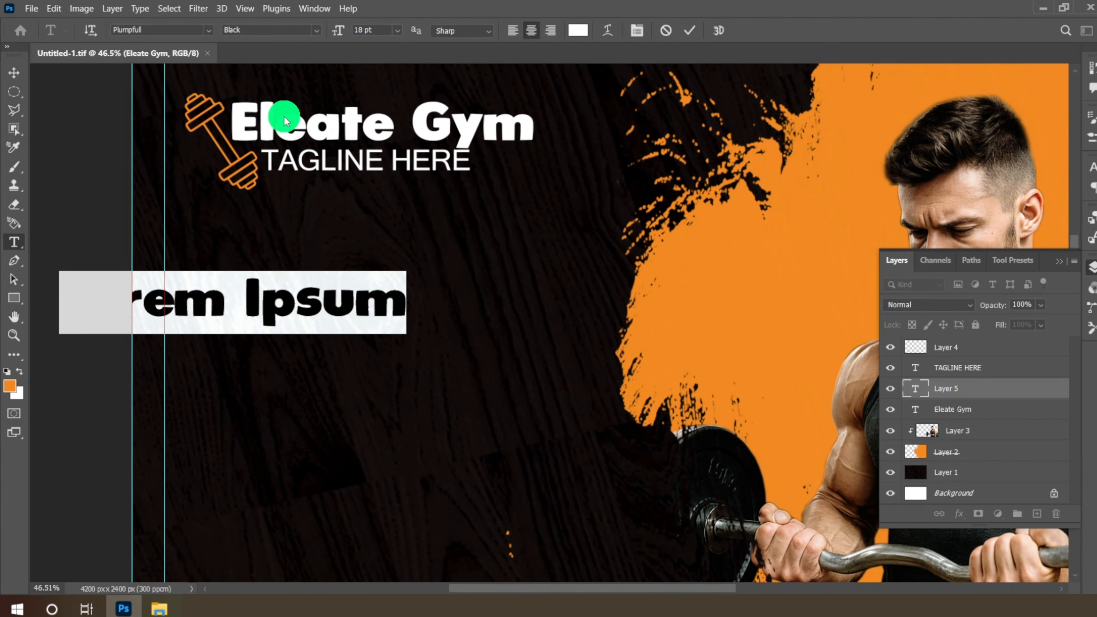
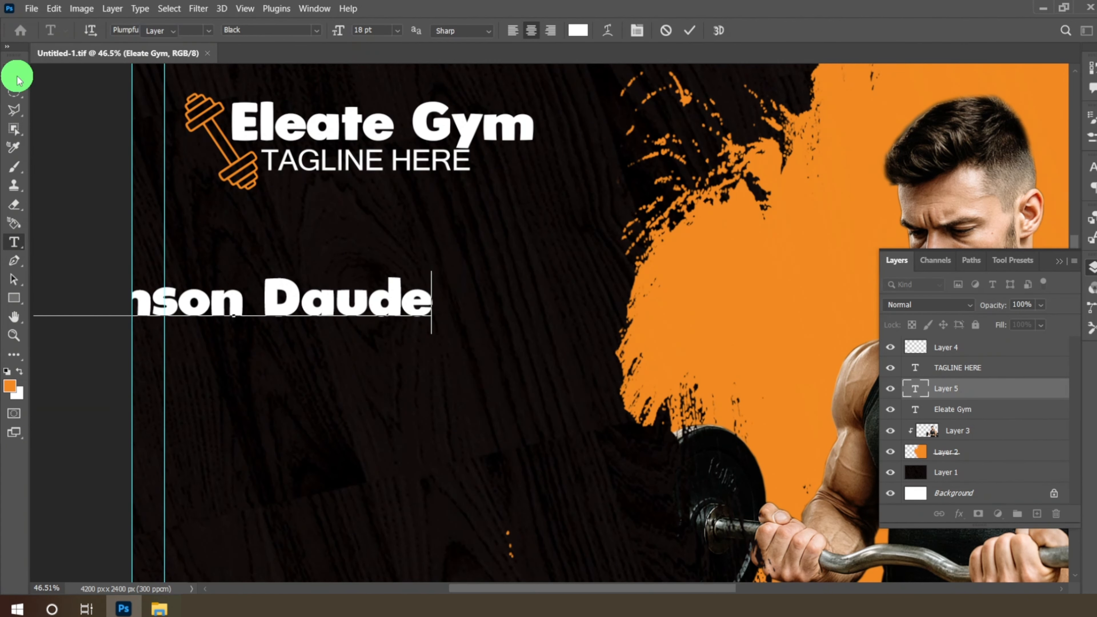
left_click(17, 78)
left_click_drag(305, 314, 166, 280)
- Colour the first name orange (f28a22) and nudge the name line slightly up and right
left_click(18, 241)
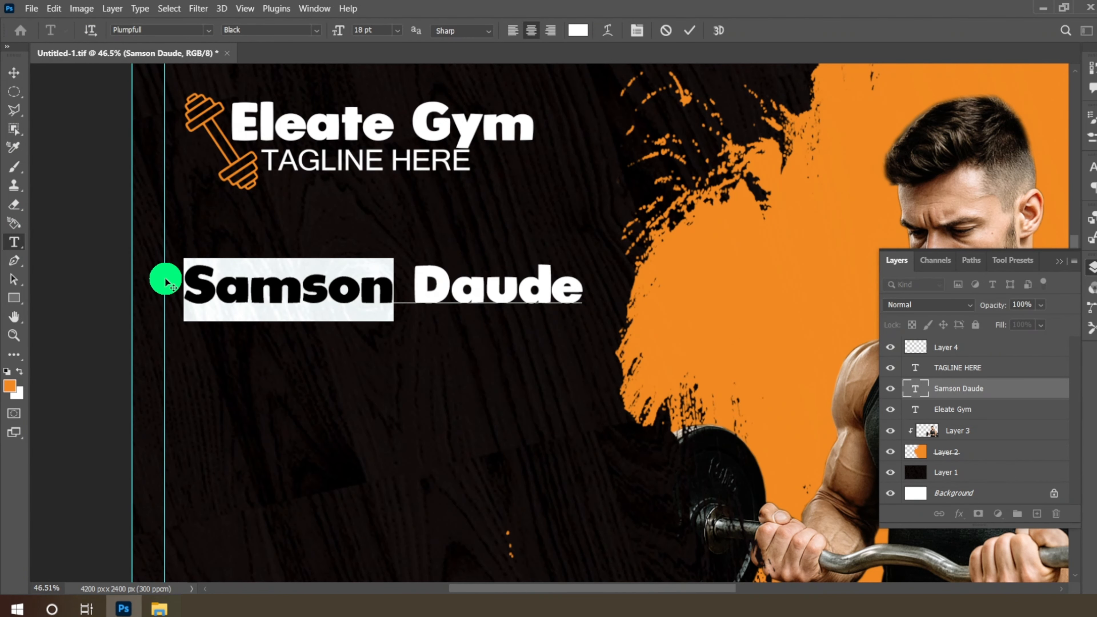
left_click(577, 37)
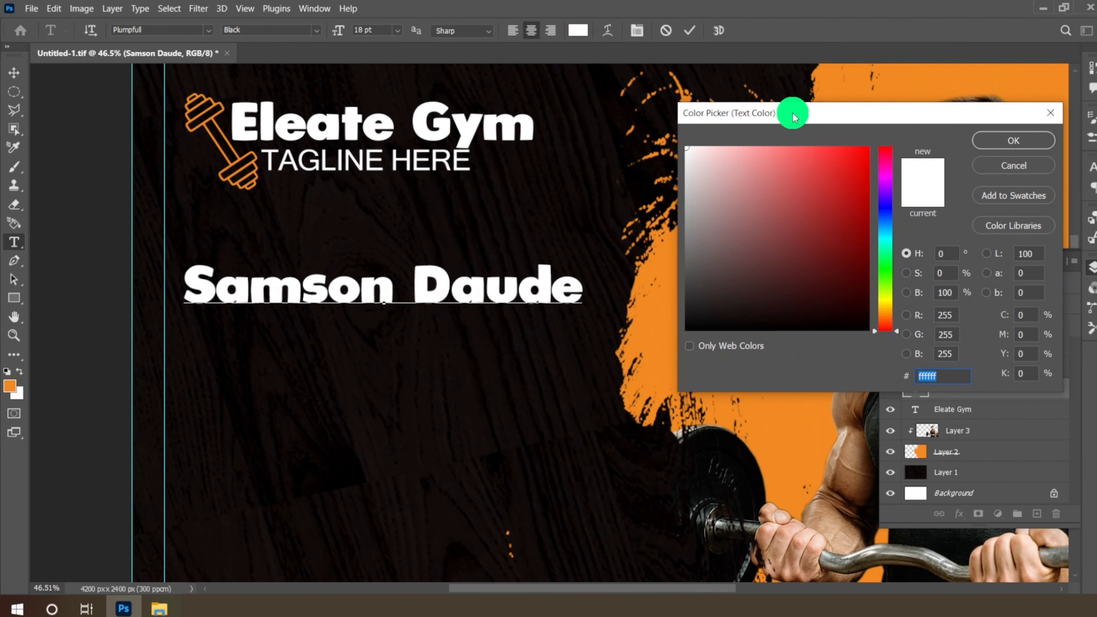
left_click_drag(791, 110, 525, 71)
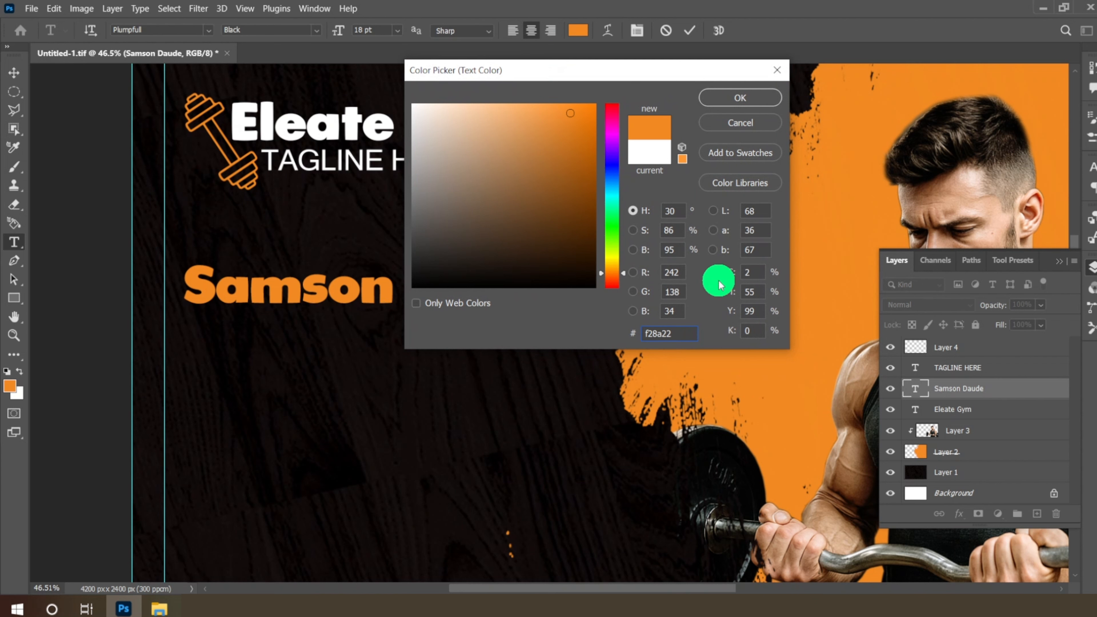
double_click(661, 335)
left_click(748, 110)
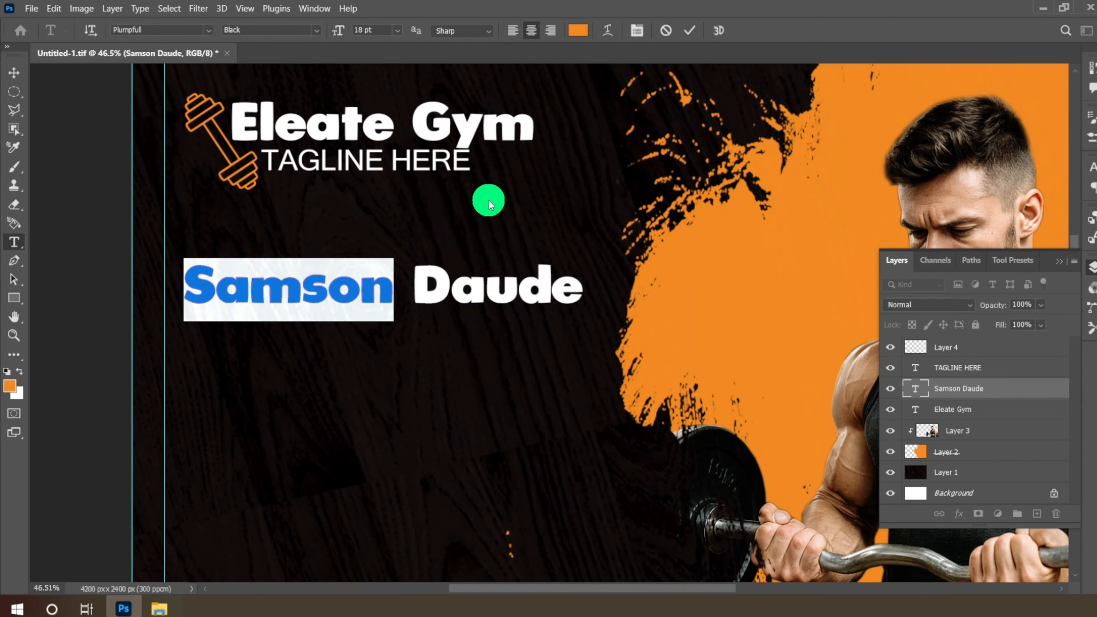
left_click(13, 71)
left_click_drag(465, 299, 474, 288)
- Set the name text to 16 pt
left_click(14, 242)
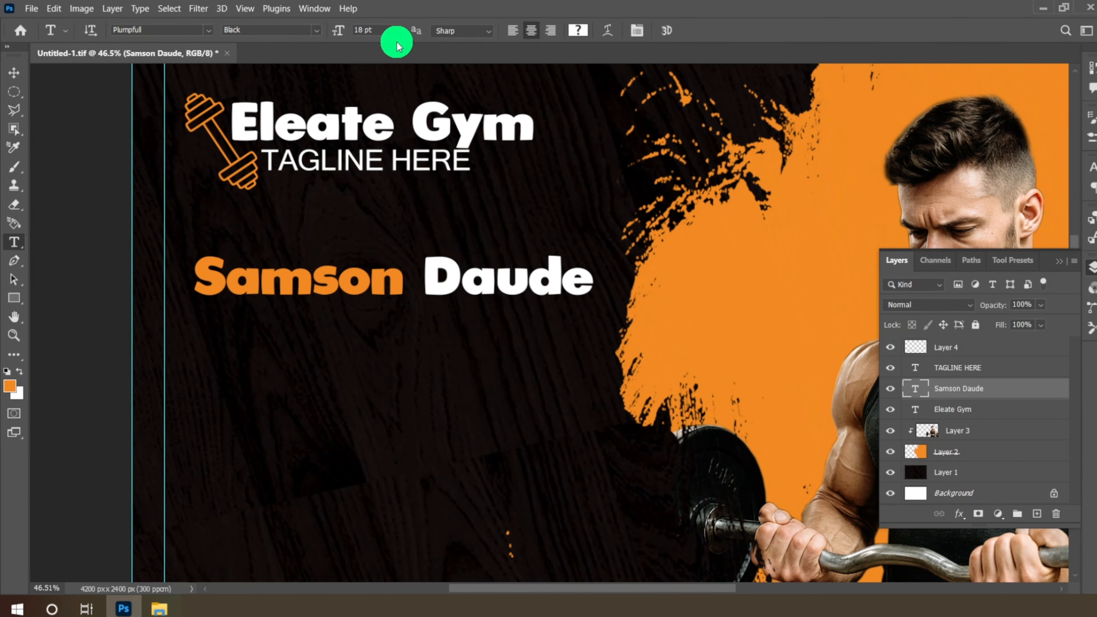
left_click(397, 31)
left_click(385, 139)
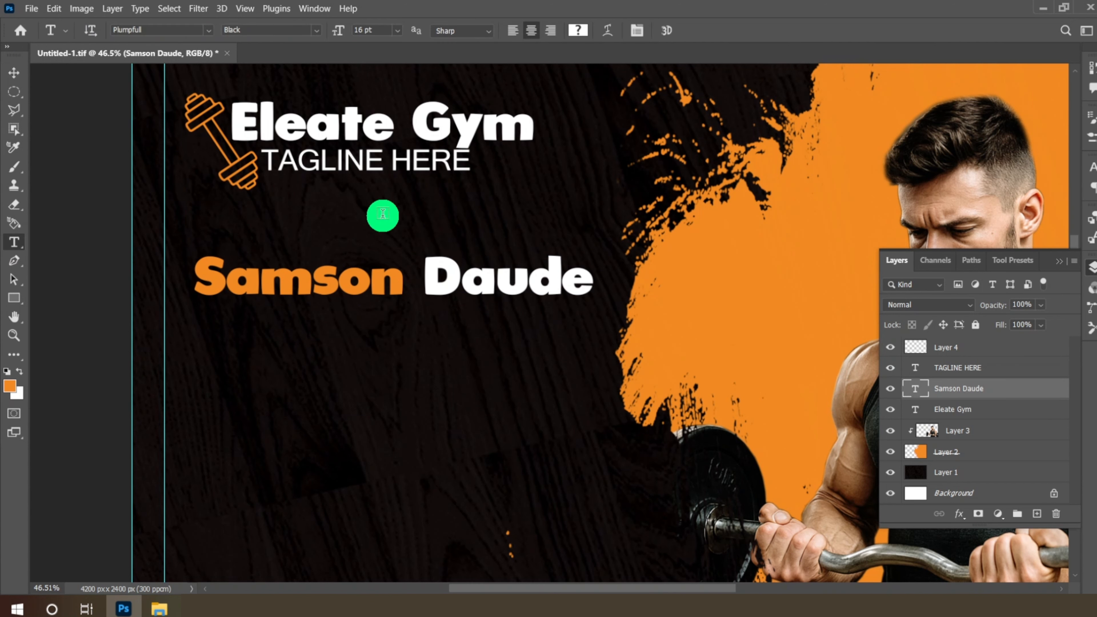
left_click(13, 72)
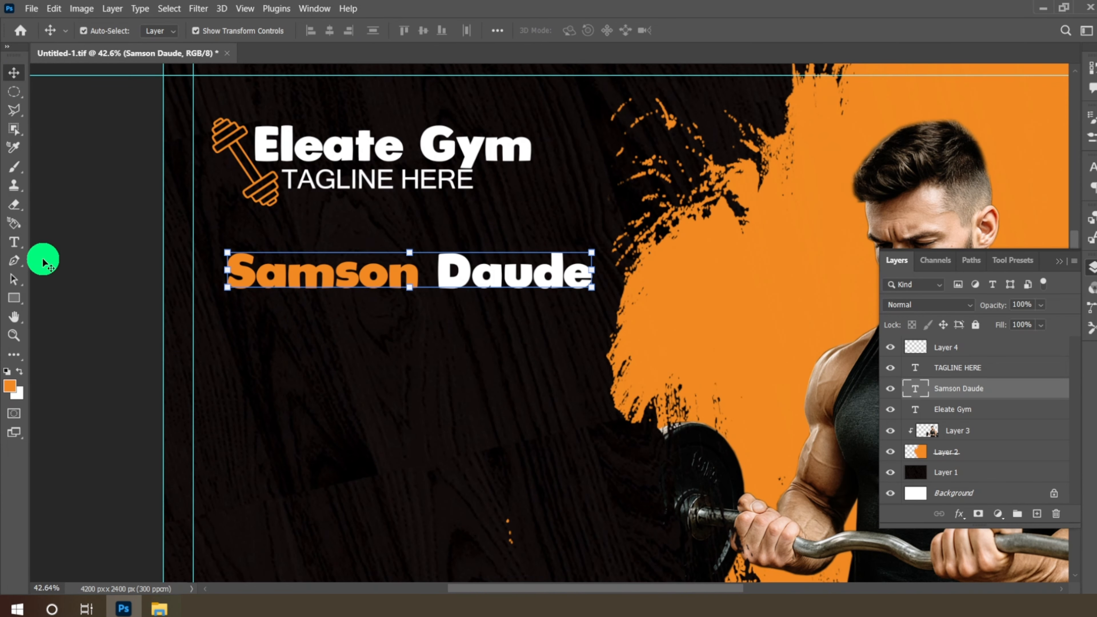
- Type 'SALES MANAGER' below the name, move it into place and colour it white (ffffff)
left_click(15, 243)
left_click(274, 401)
type("S")
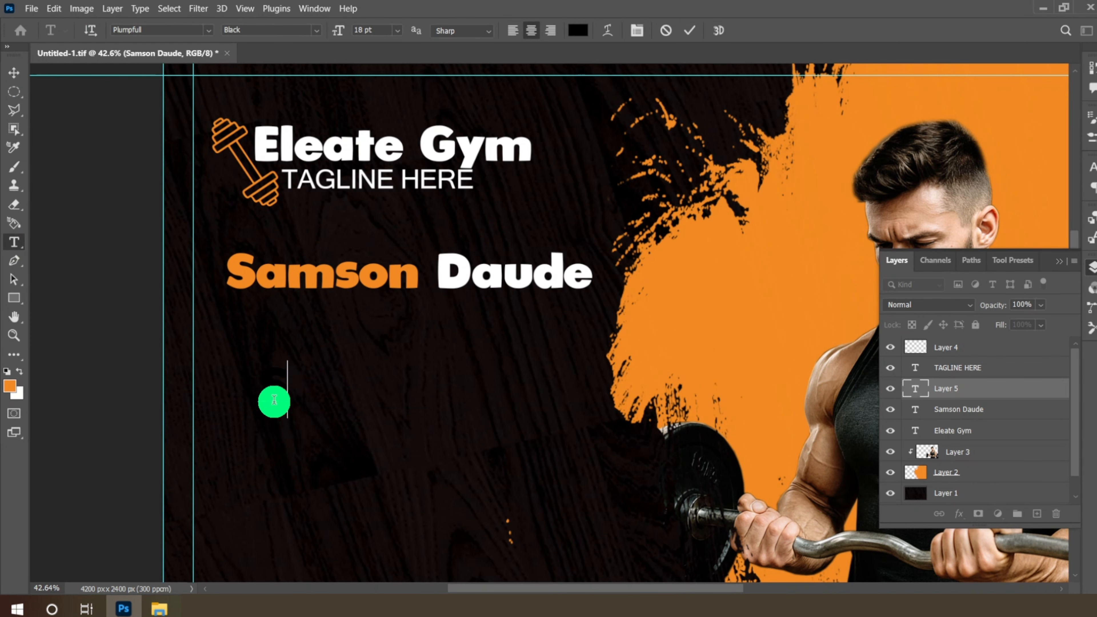
type("ALES")
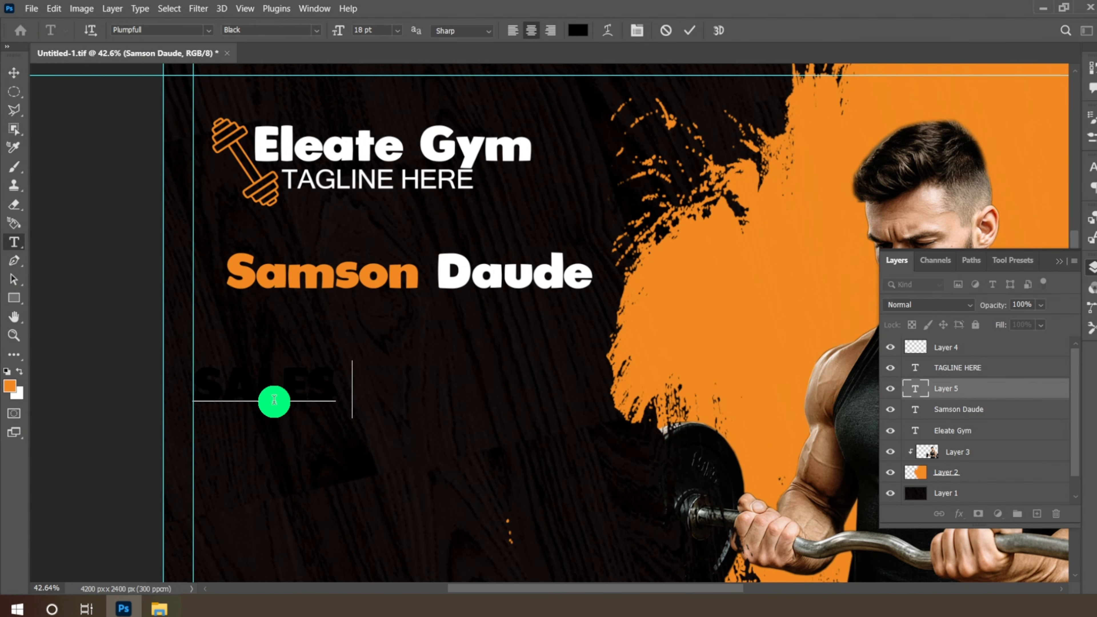
type(" MANAGER")
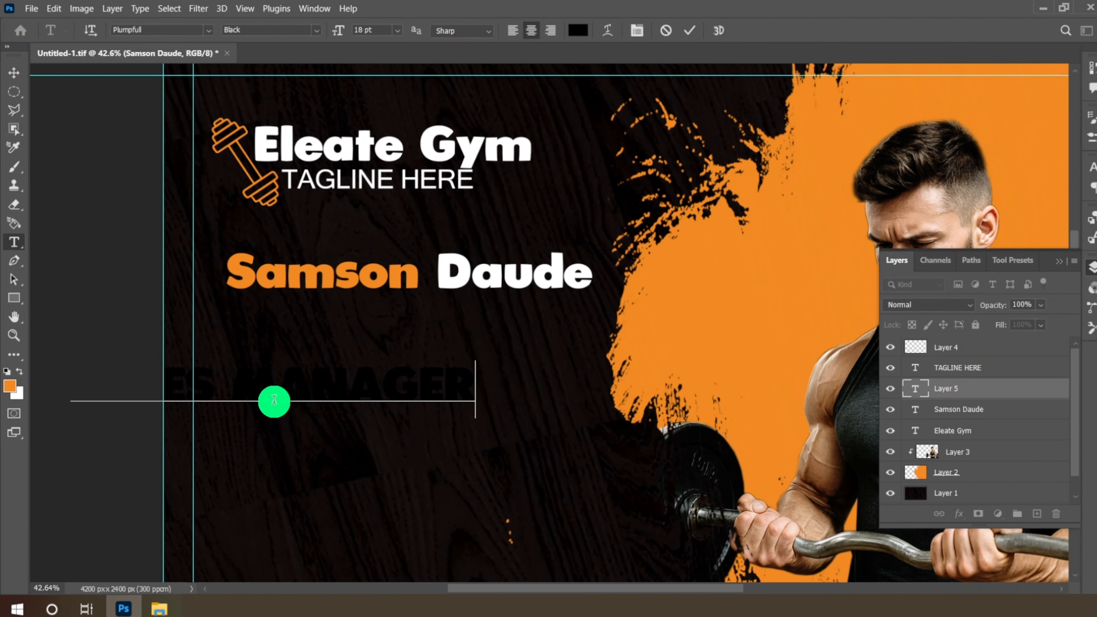
left_click(13, 72)
left_click_drag(399, 368, 548, 346)
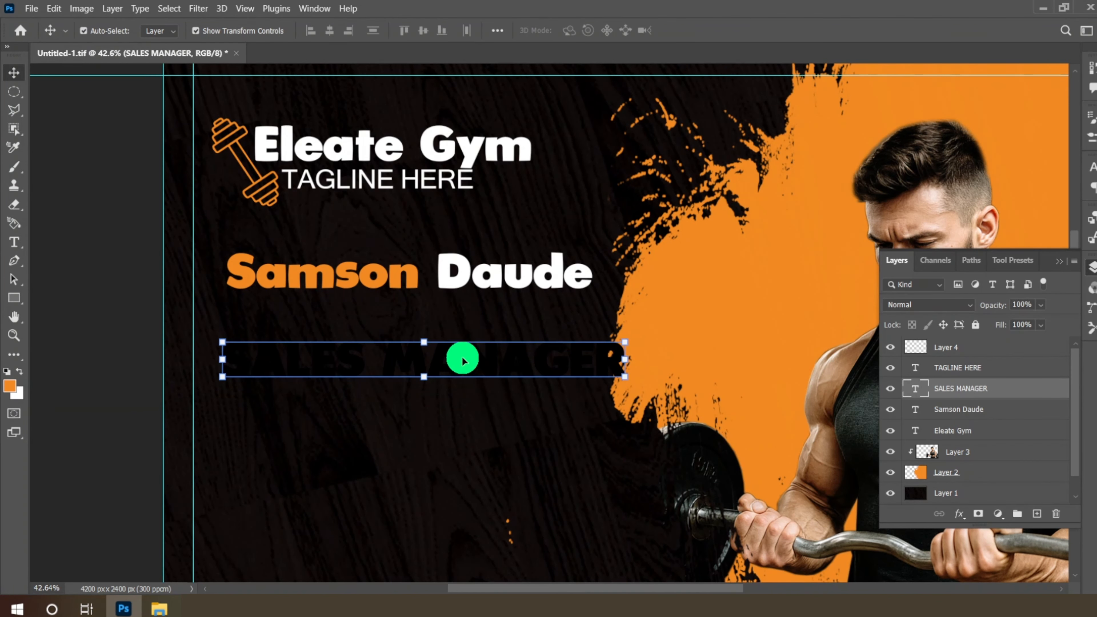
left_click(14, 242)
left_click(579, 33)
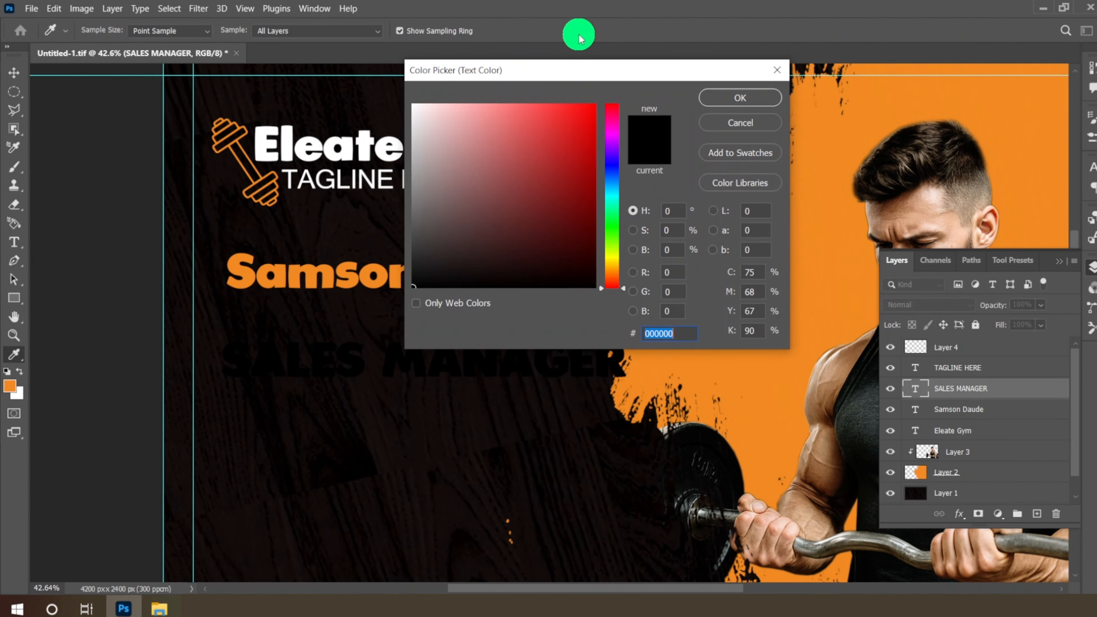
type("ffffff")
left_click(740, 98)
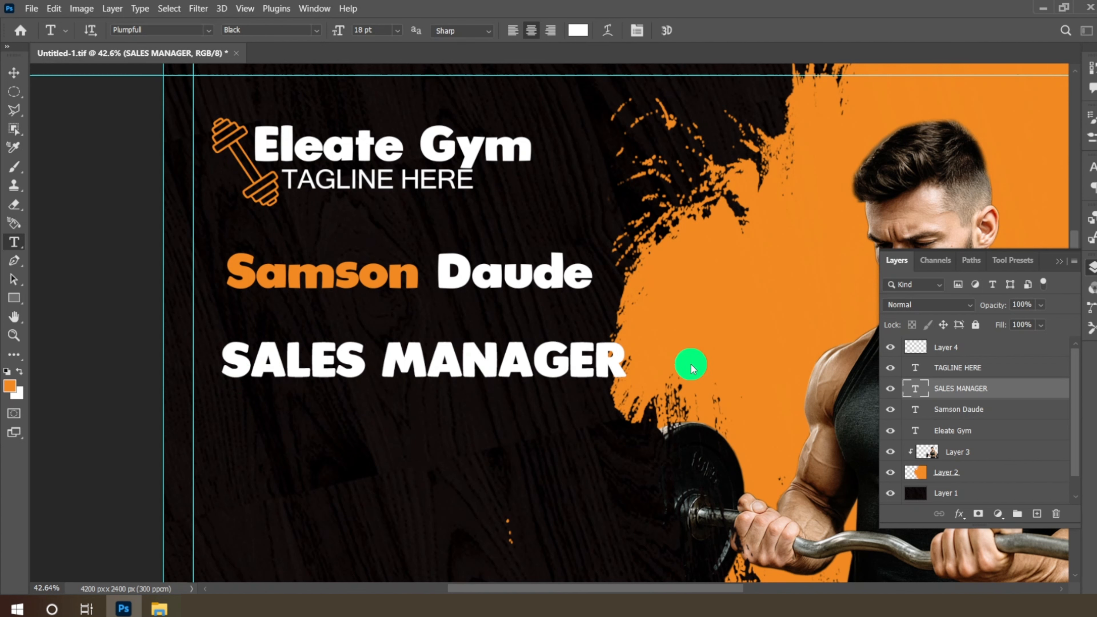
- Change the SALES MANAGER font to Microsoft Yi Baiti
triple_click(540, 359)
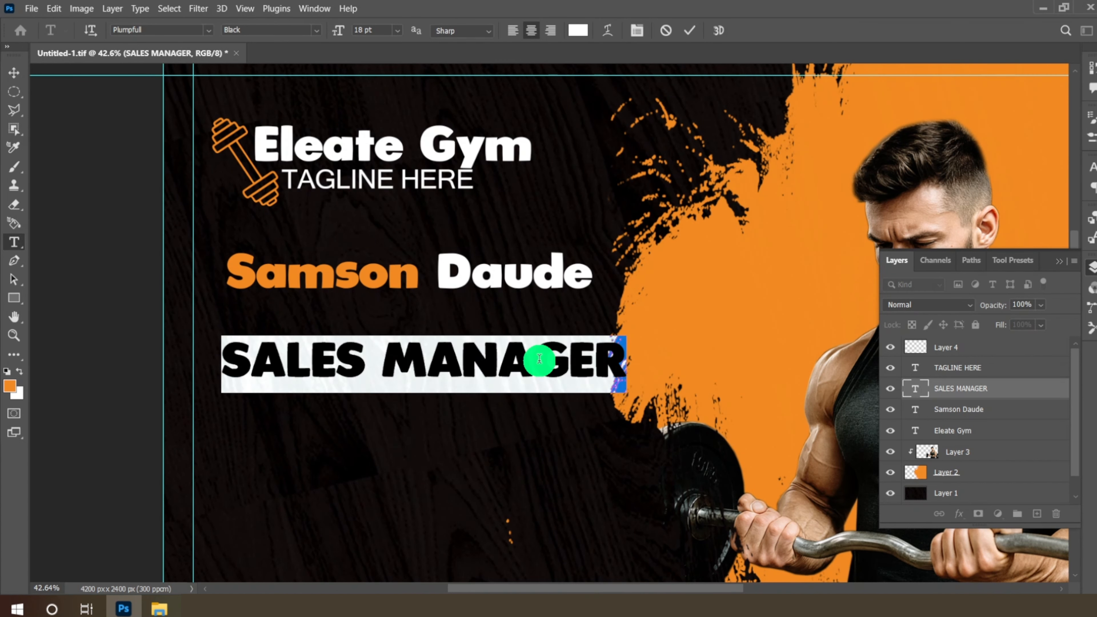
left_click(208, 30)
type("Lato")
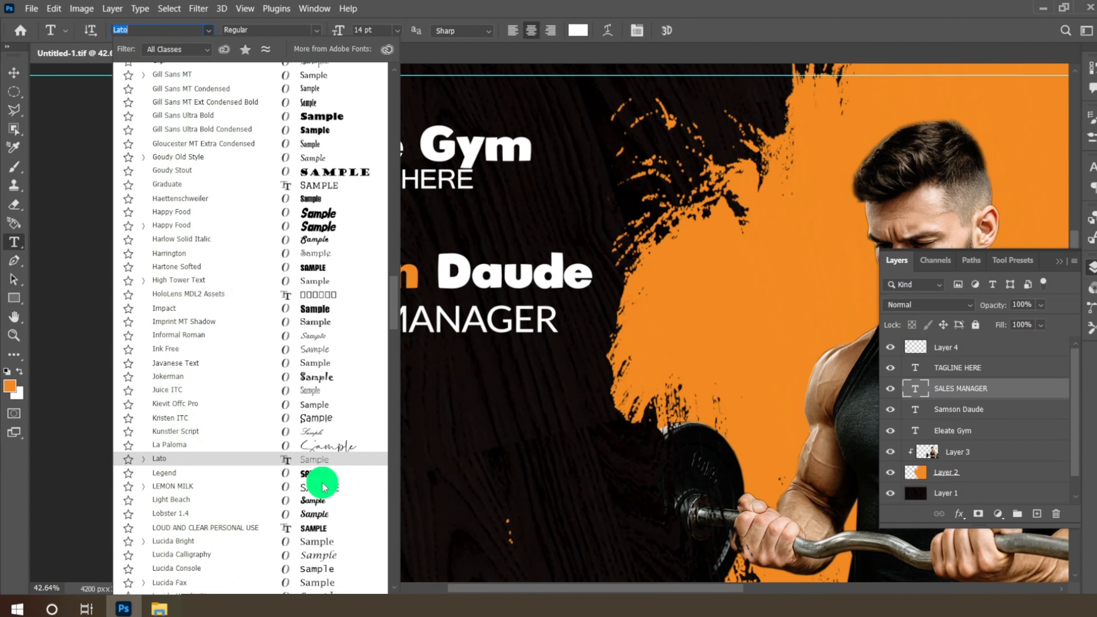
scroll(324, 486, "down", 2)
scroll(324, 486, "down", 5)
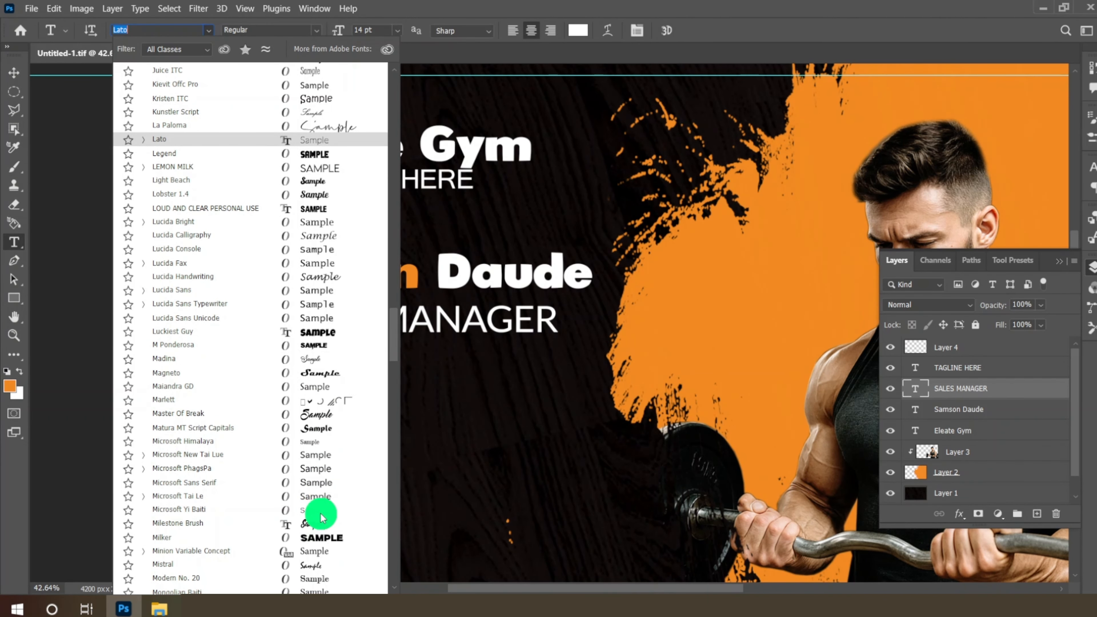
scroll(324, 517, "down", 1)
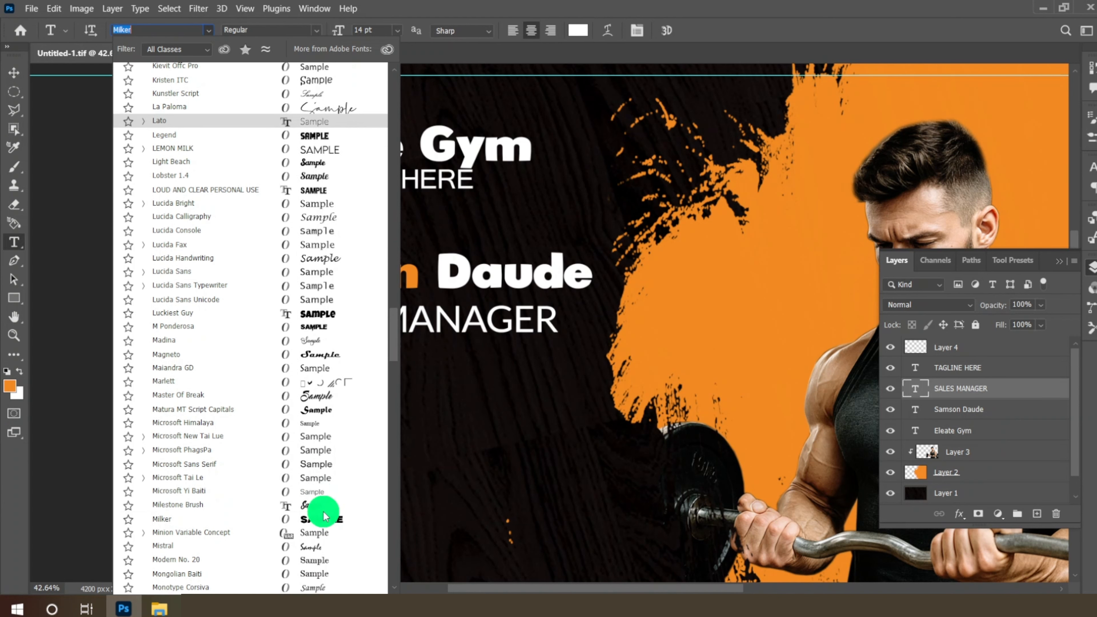
left_click(322, 493)
- Move SALES MANAGER up so it sits directly beneath the name
left_click(14, 75)
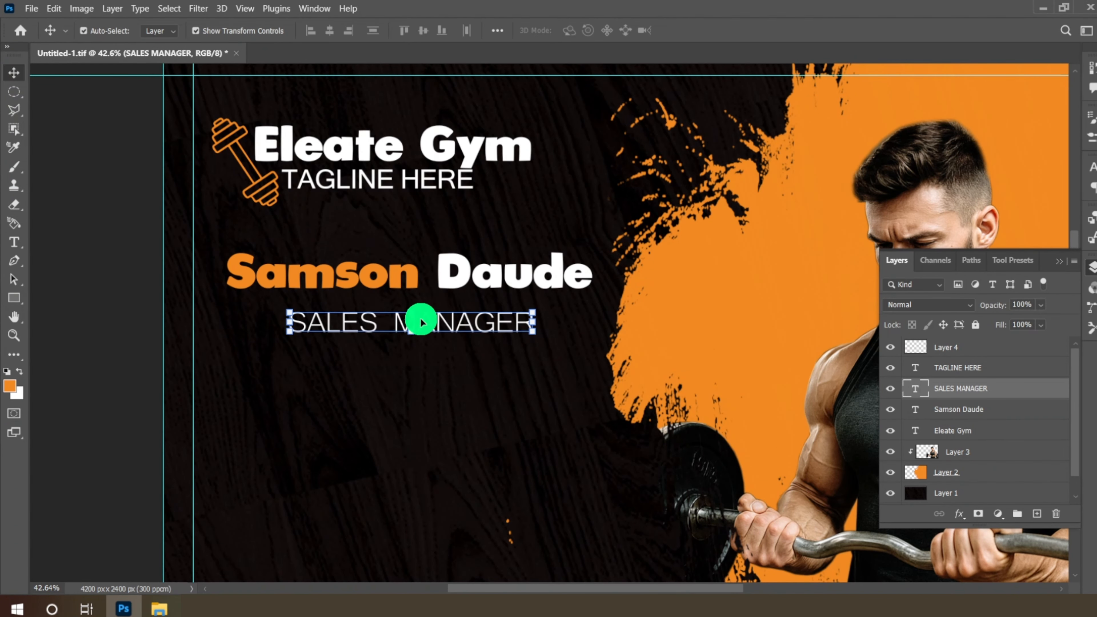
left_click_drag(464, 326, 461, 318)
scroll(392, 326, "down", 3)
scroll(245, 373, "up", 2)
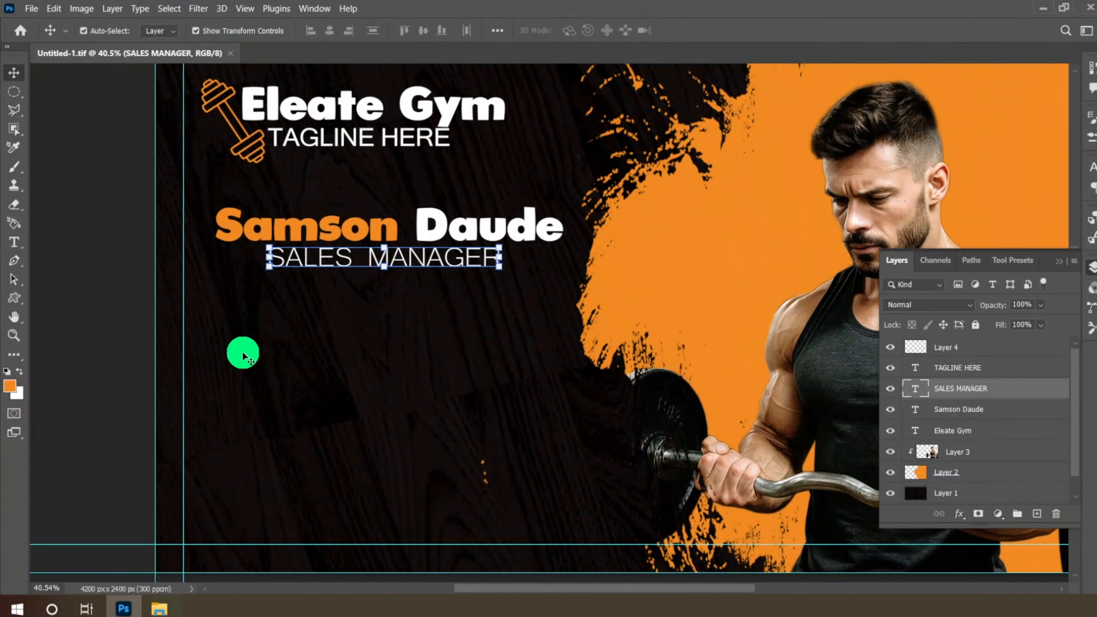
- On a new layer, stamp an orange Sampled Brush 6 glove at the left below the job title
left_click(1038, 515)
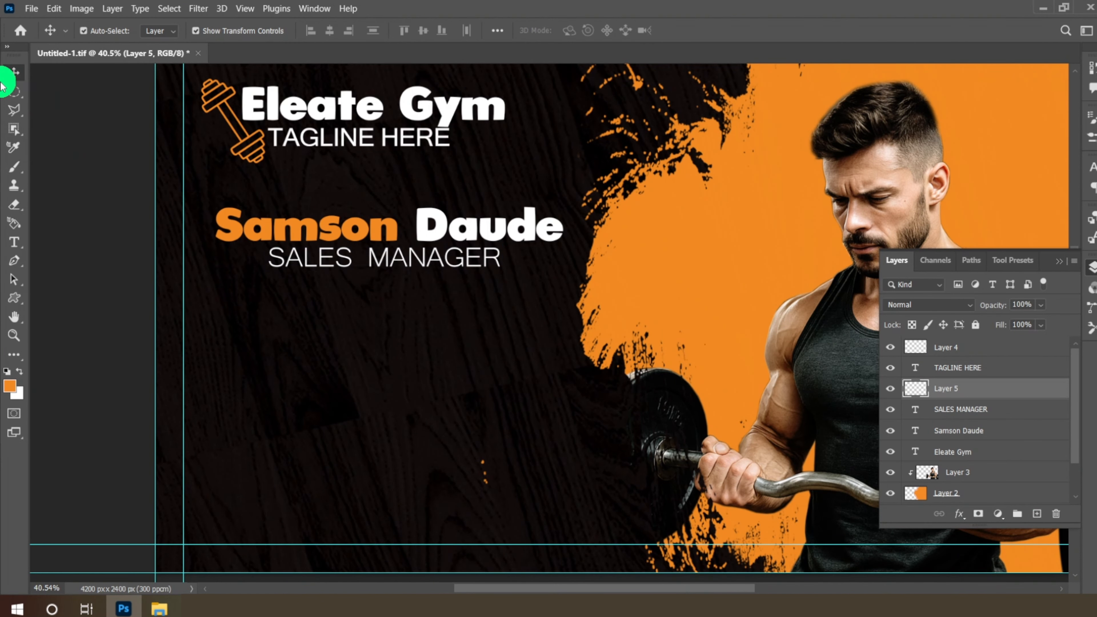
left_click(14, 167)
left_click(56, 166)
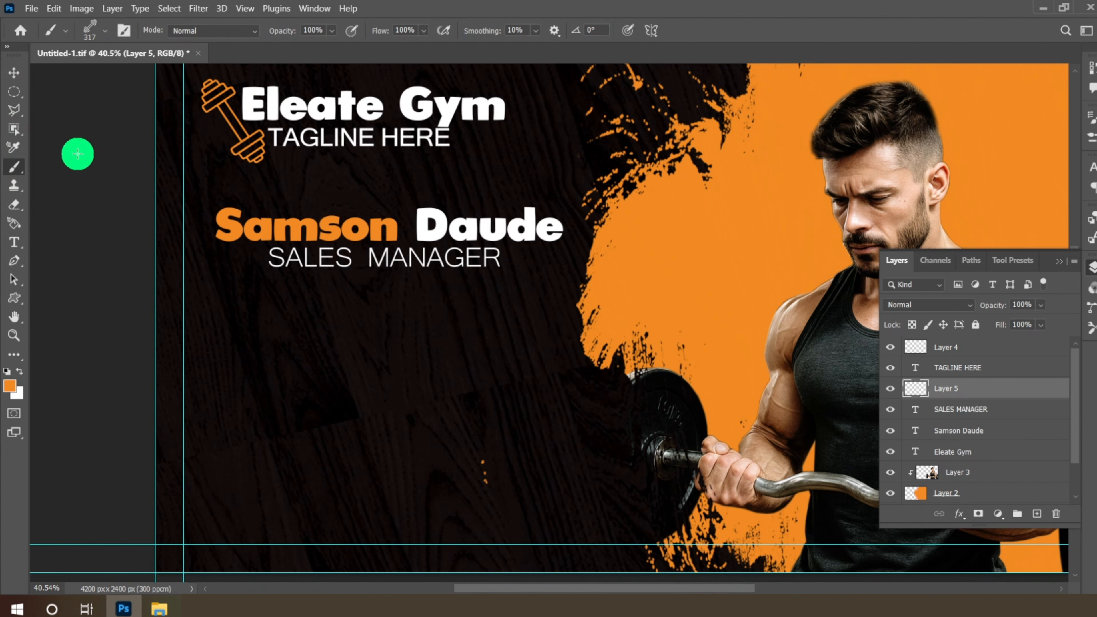
left_click(98, 34)
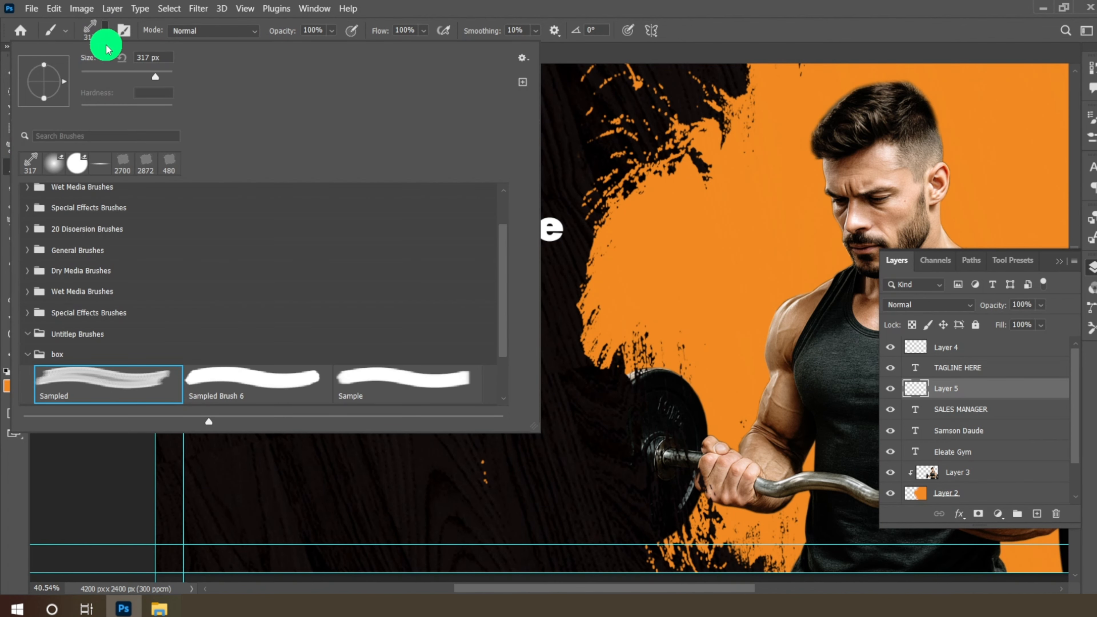
left_click(231, 382)
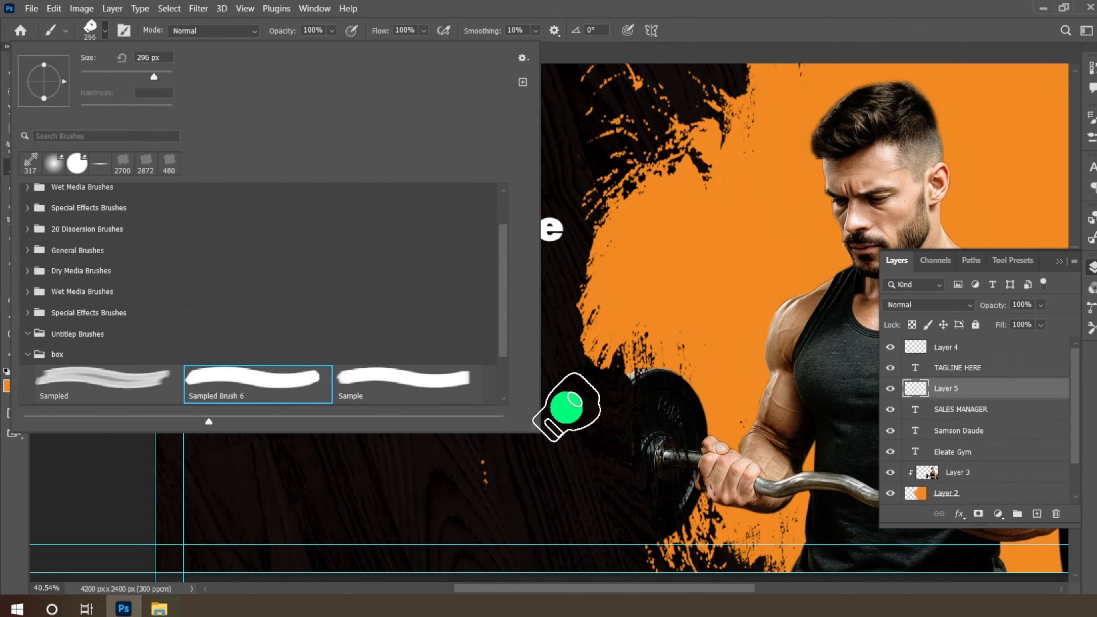
left_click(566, 406)
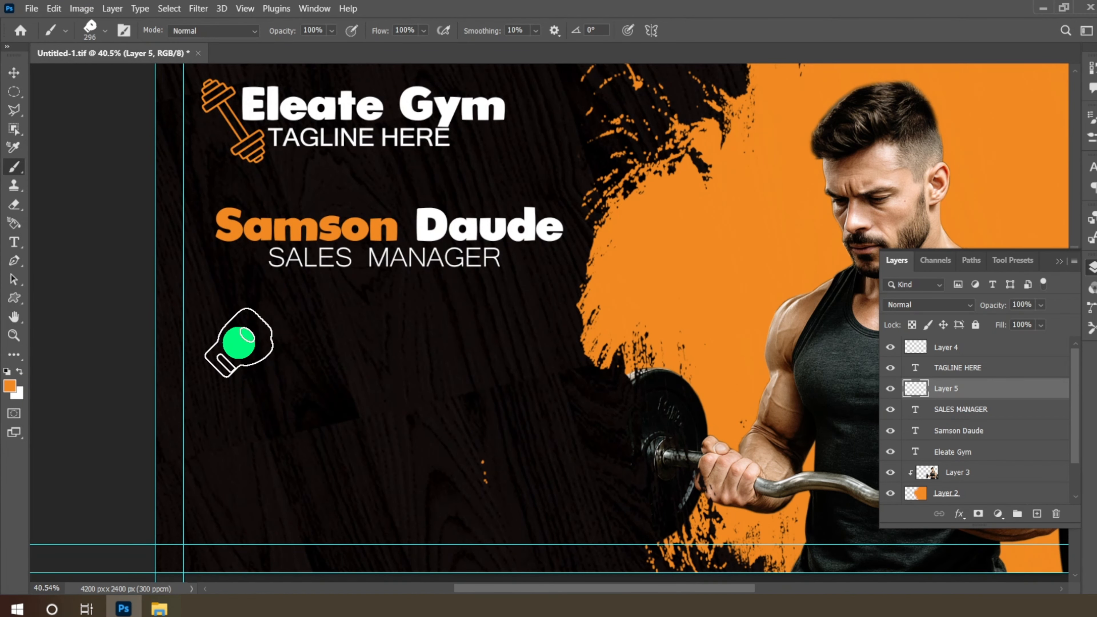
left_click(239, 341)
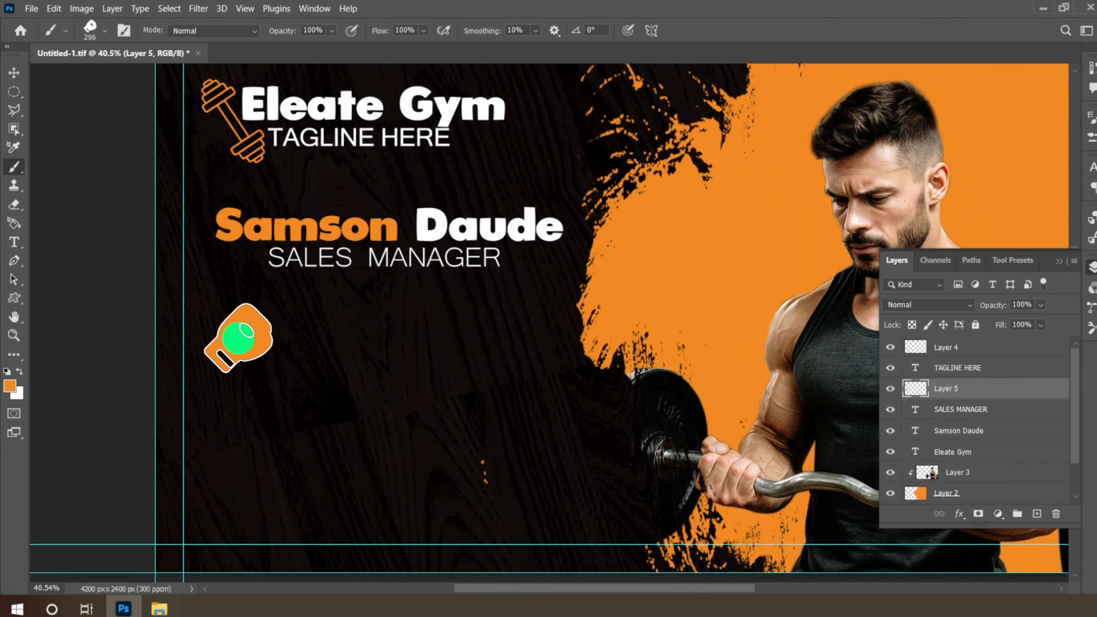
left_click(12, 71)
- Shrink the glove, then duplicate its layer and move the copy 289 px straight down
scroll(240, 364, "up", 2)
left_click_drag(281, 377, 239, 337)
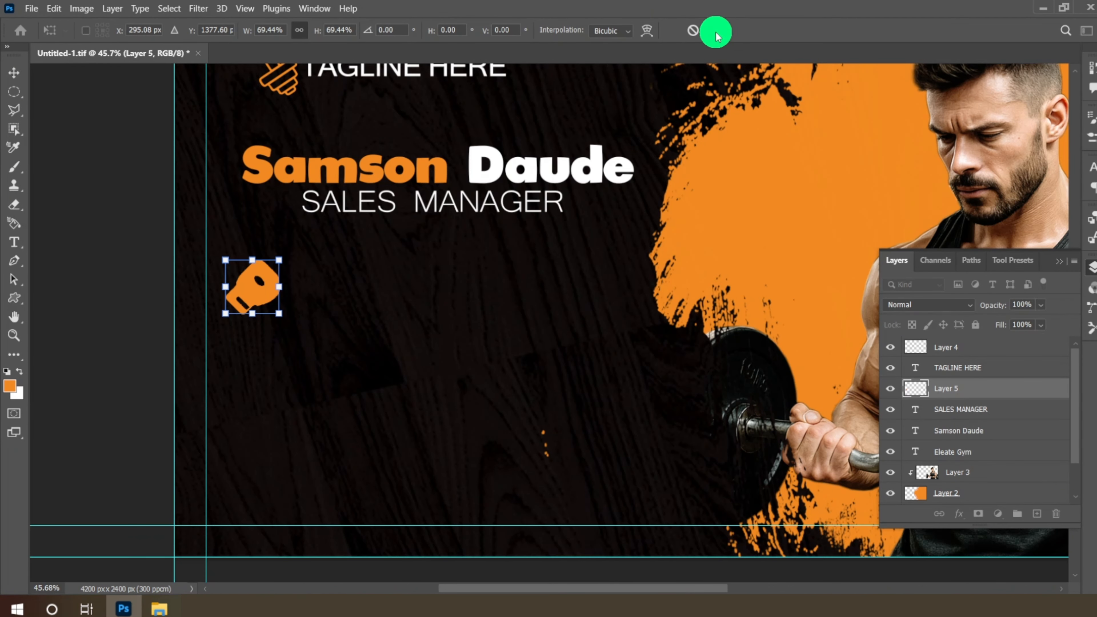
left_click(714, 31)
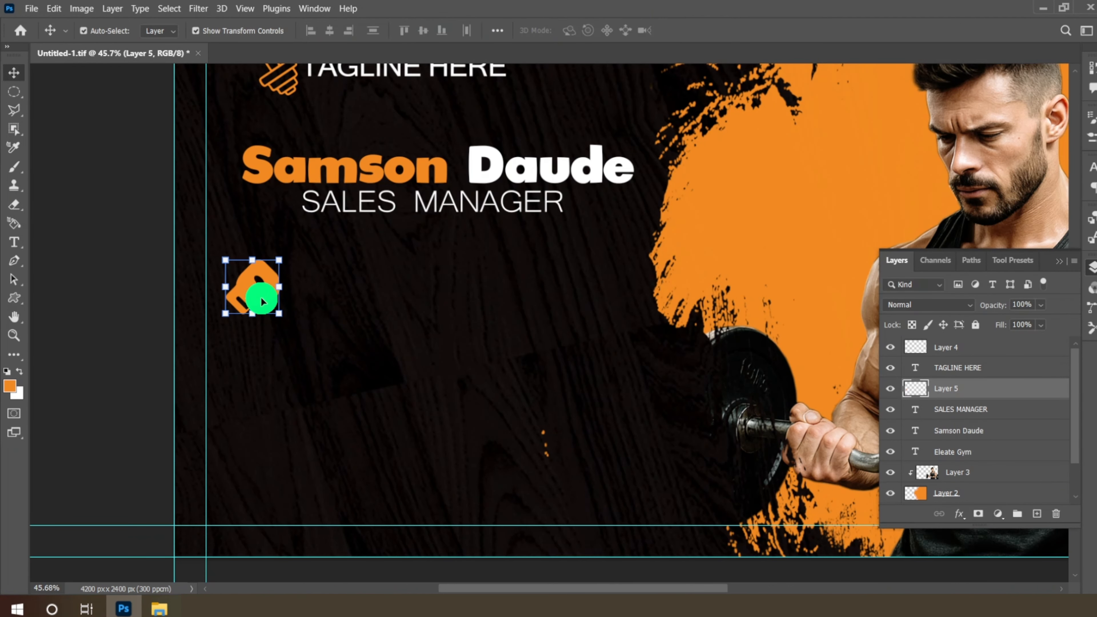
right_click(960, 398)
left_click(692, 143)
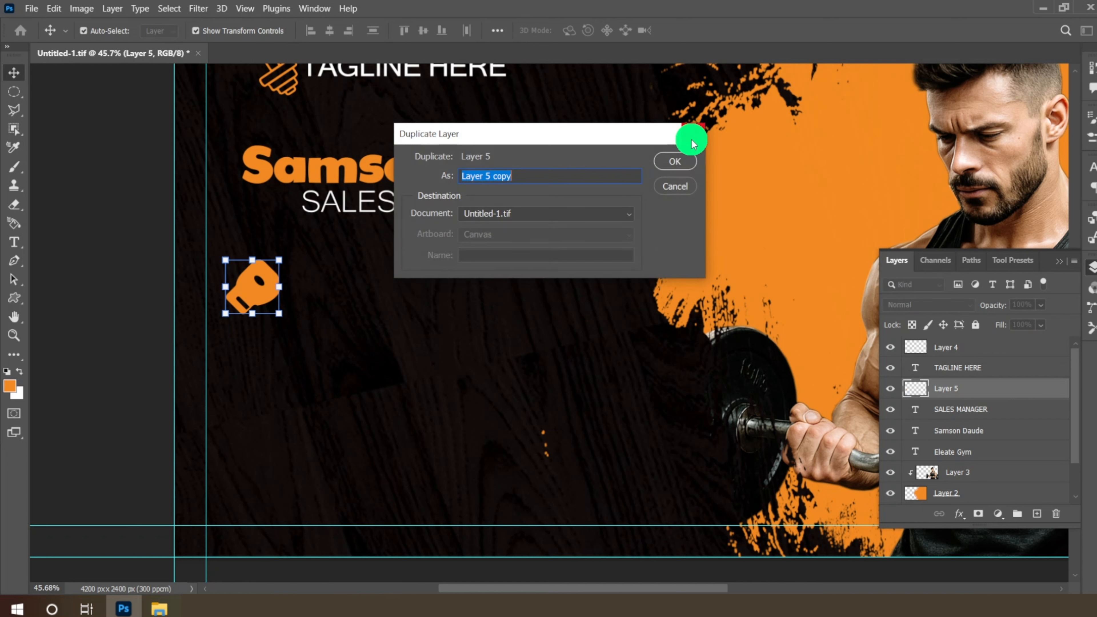
left_click(674, 167)
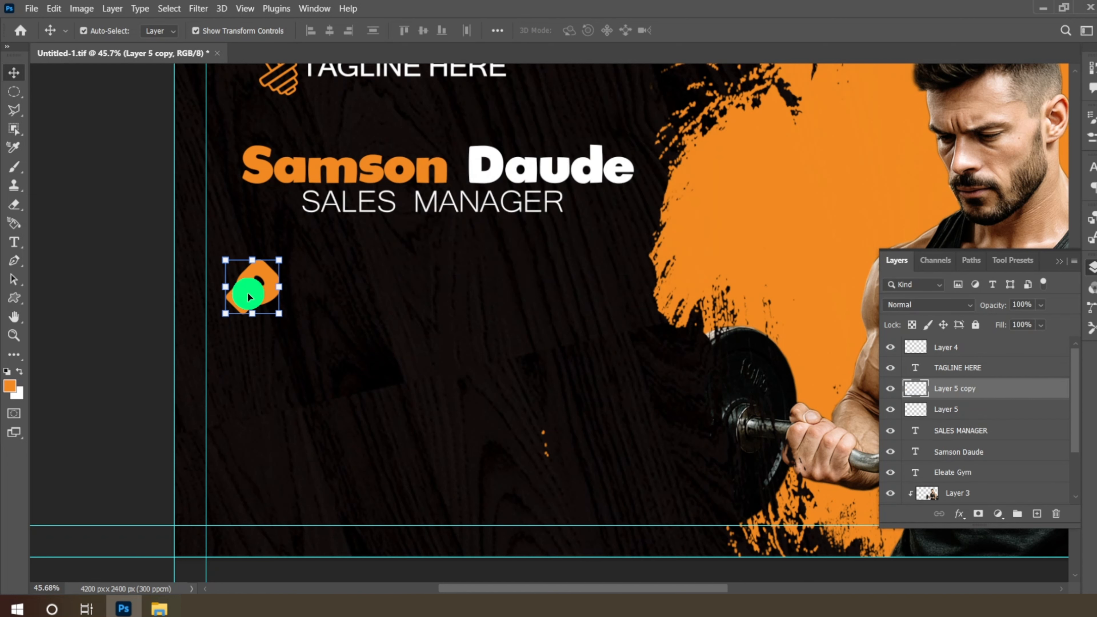
left_click_drag(244, 294, 249, 369)
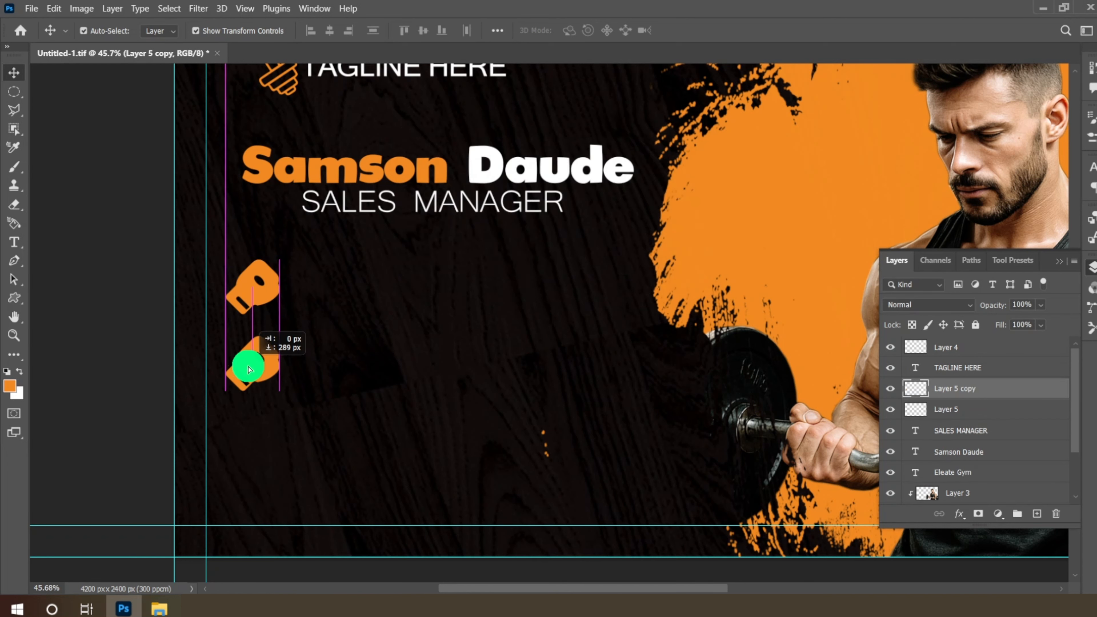
- Duplicate the glove twice more, placing the third and fourth copies down the column
right_click(964, 389)
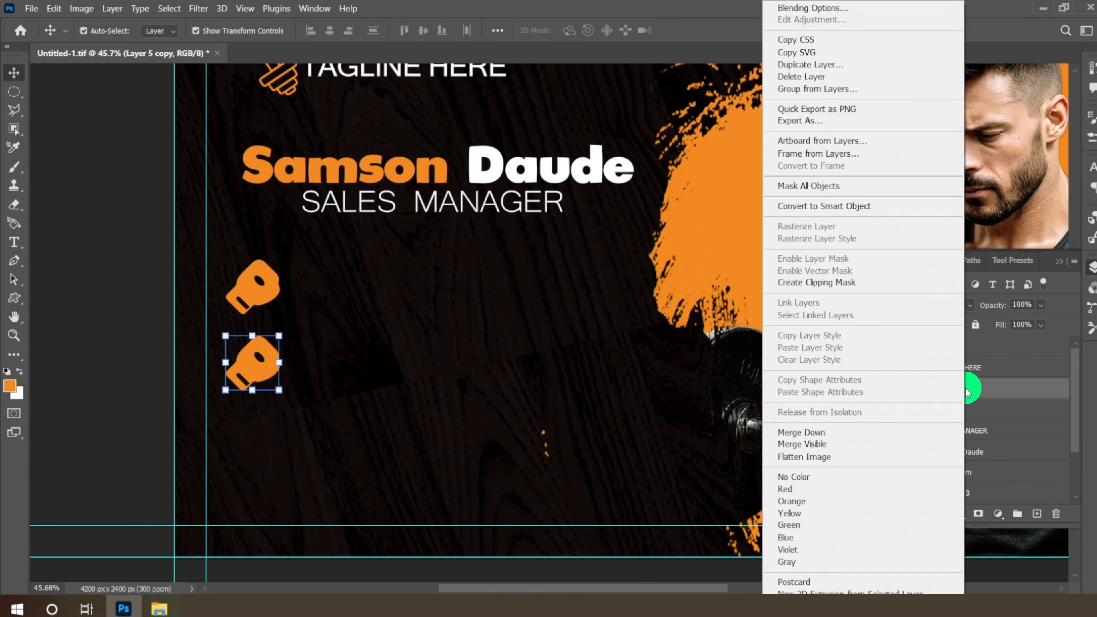
left_click(810, 64)
left_click(666, 164)
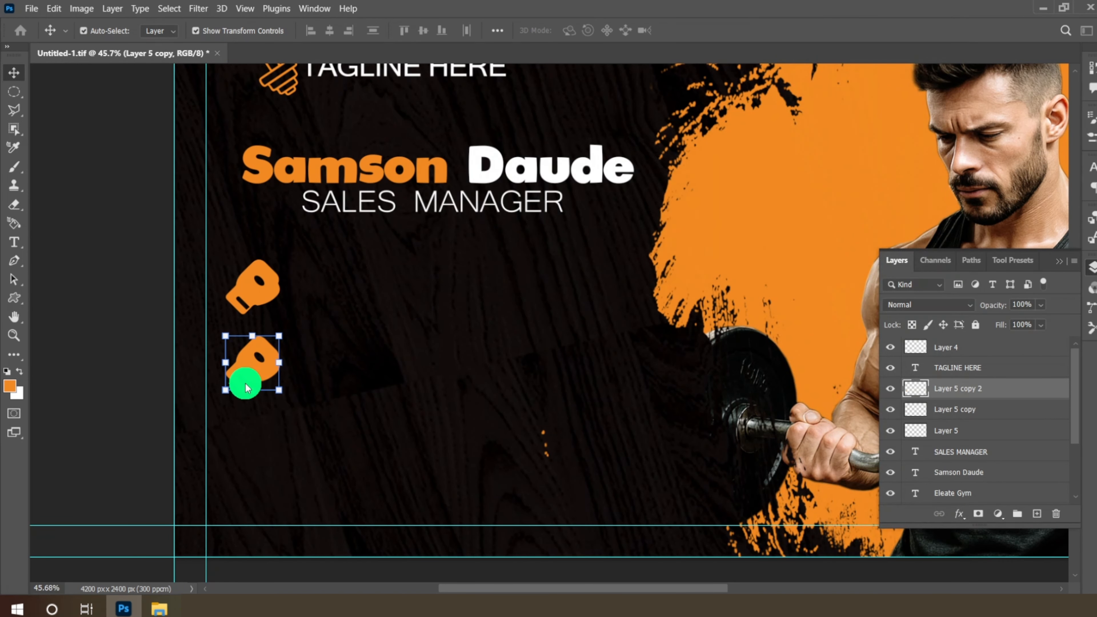
left_click_drag(245, 380, 248, 442)
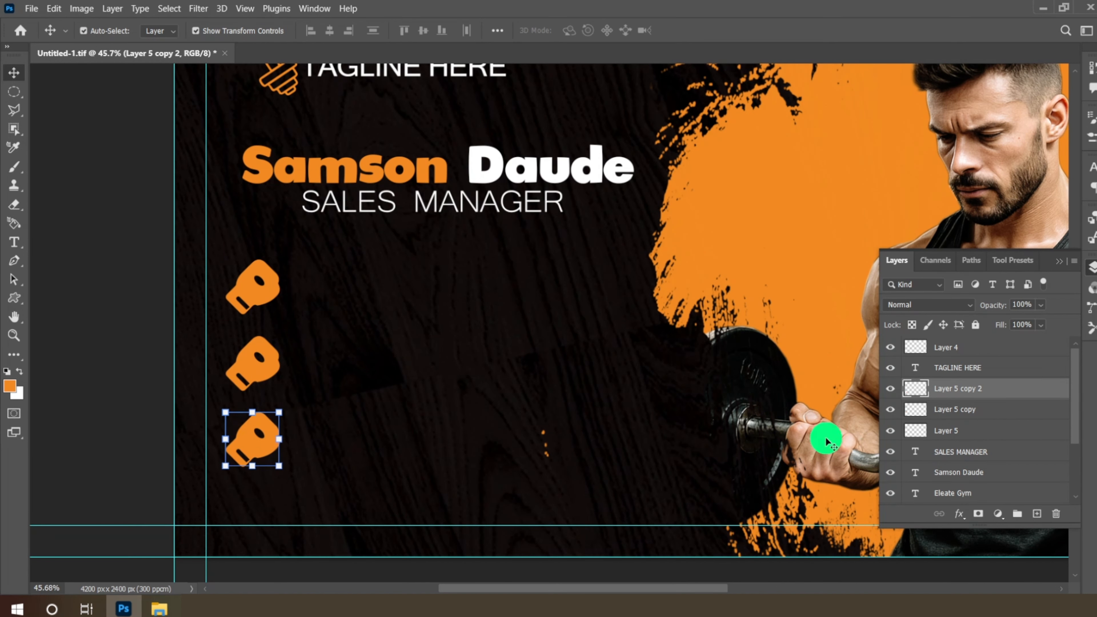
right_click(978, 397)
left_click(810, 65)
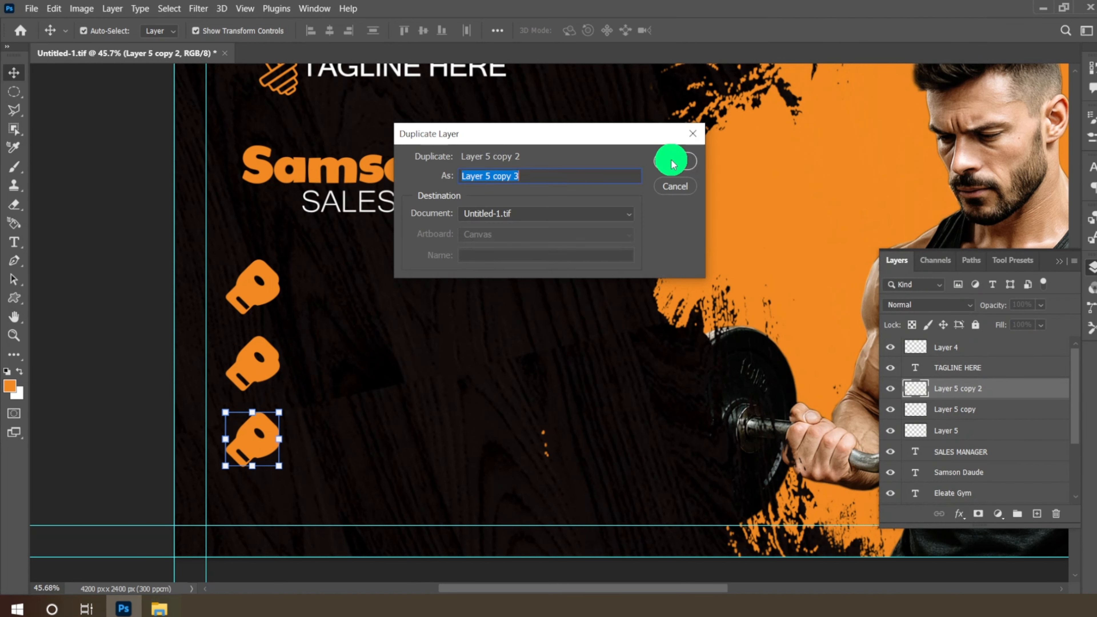
left_click(668, 163)
left_click_drag(242, 454, 249, 517)
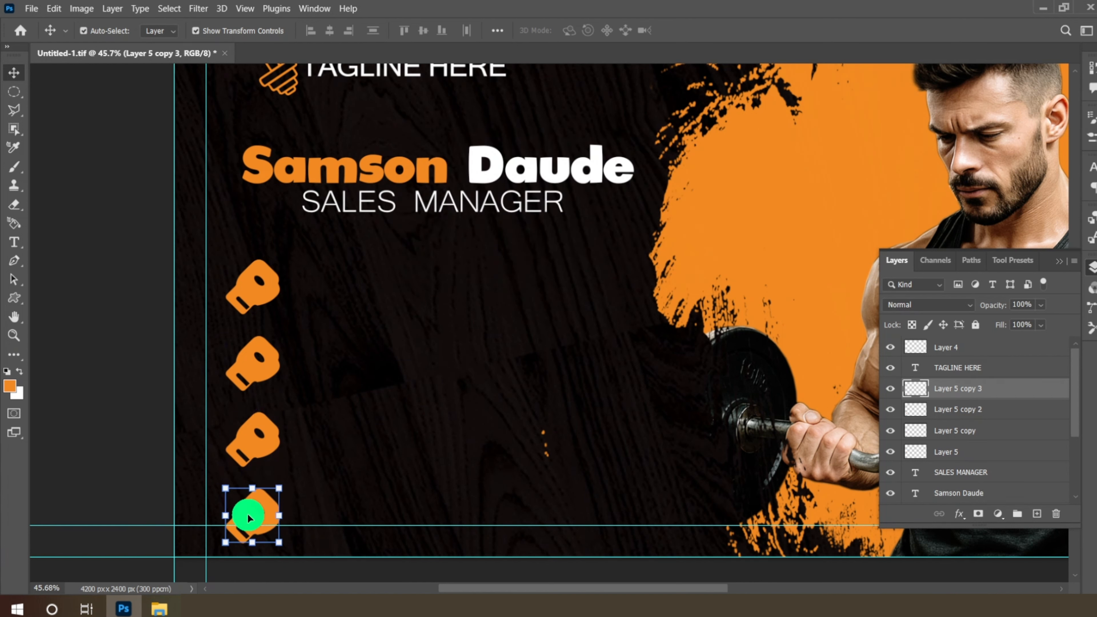
- Select all four glove layers and resize the column together to 87.67%
left_click(976, 409, "ctrl")
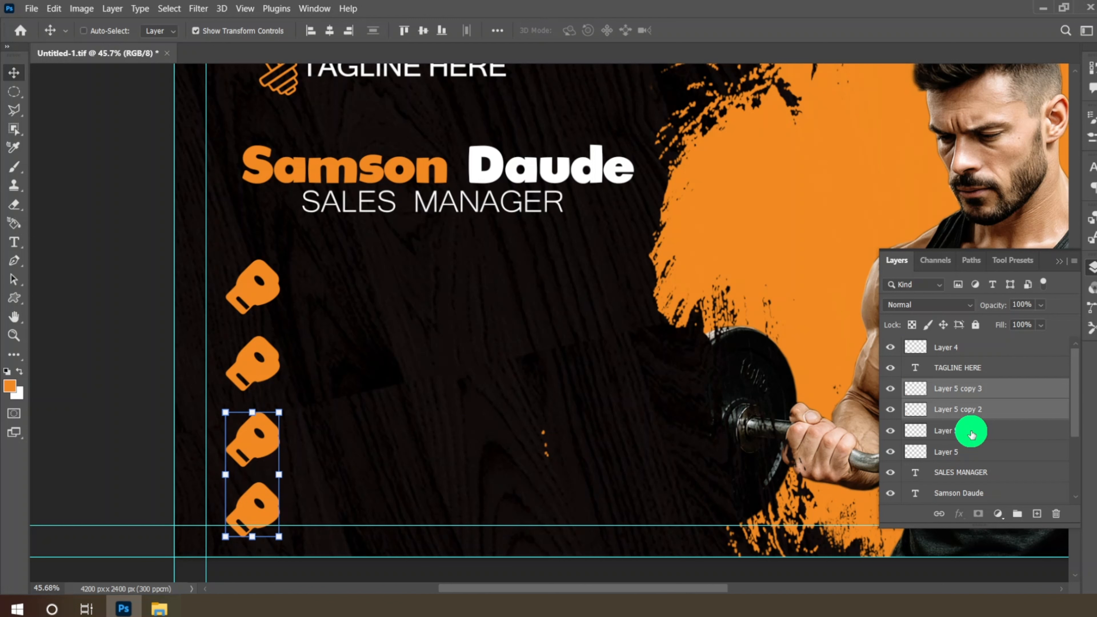
left_click(971, 459, "shift")
key("ctrl+t")
left_click_drag(279, 260, 250, 283)
left_click(716, 30)
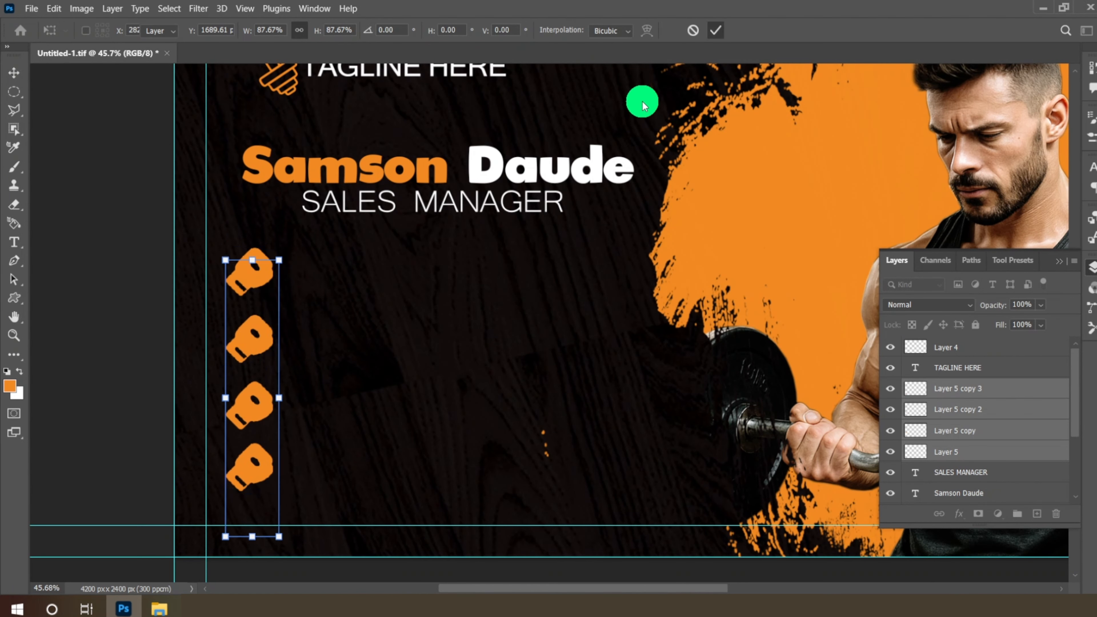
left_click(230, 279)
- Add the phone number line to the right of the top glove
left_click(14, 242)
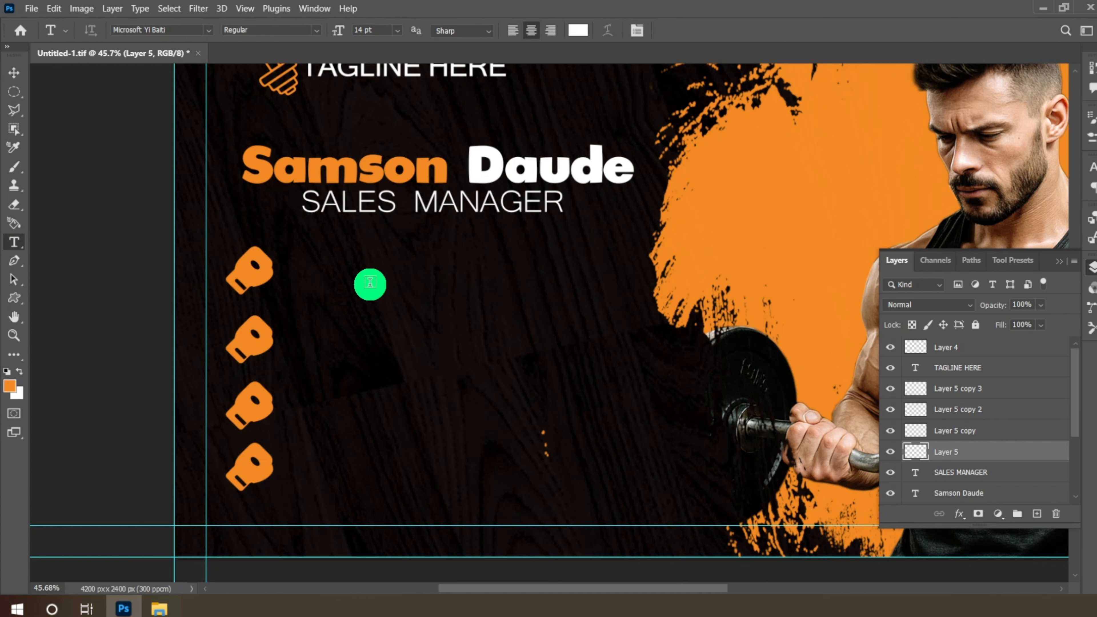
left_click(370, 284)
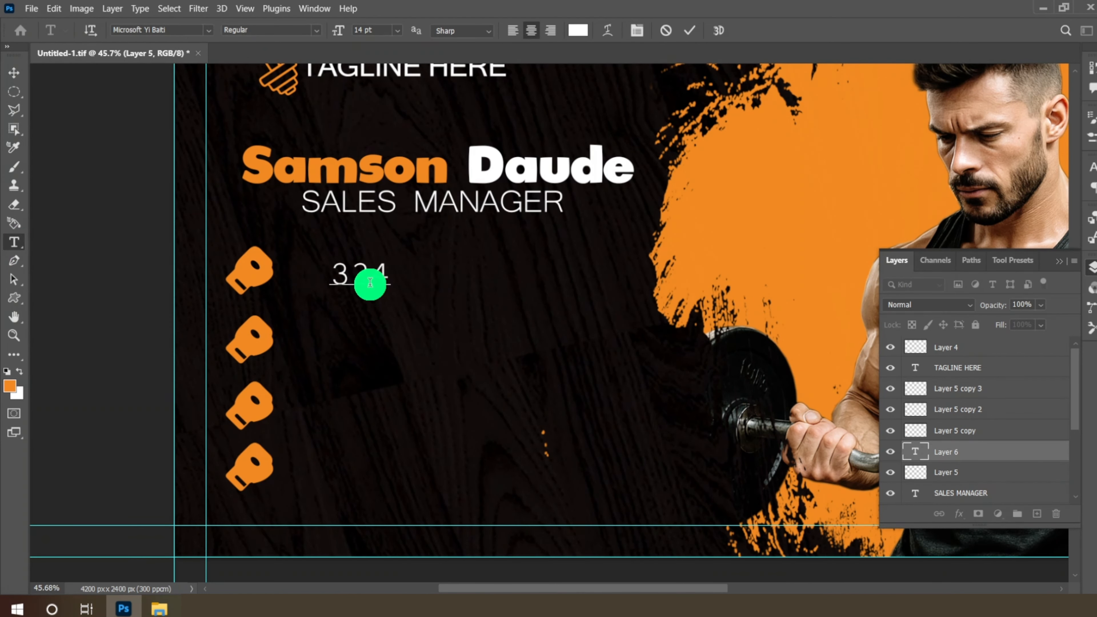
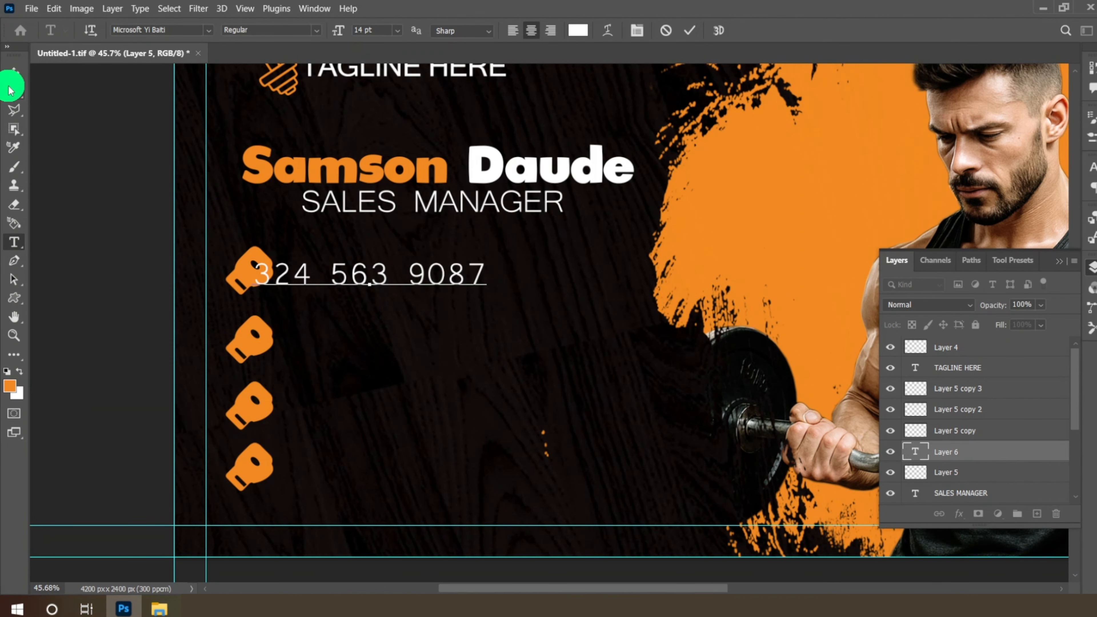
left_click(13, 72)
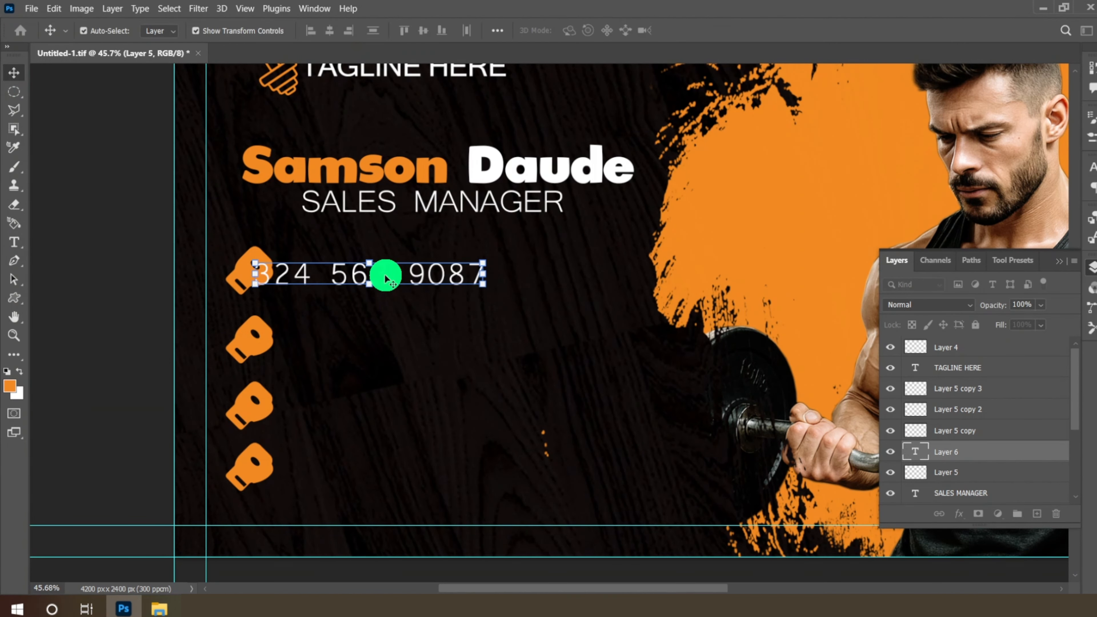
left_click_drag(386, 276, 396, 272)
left_click(13, 242)
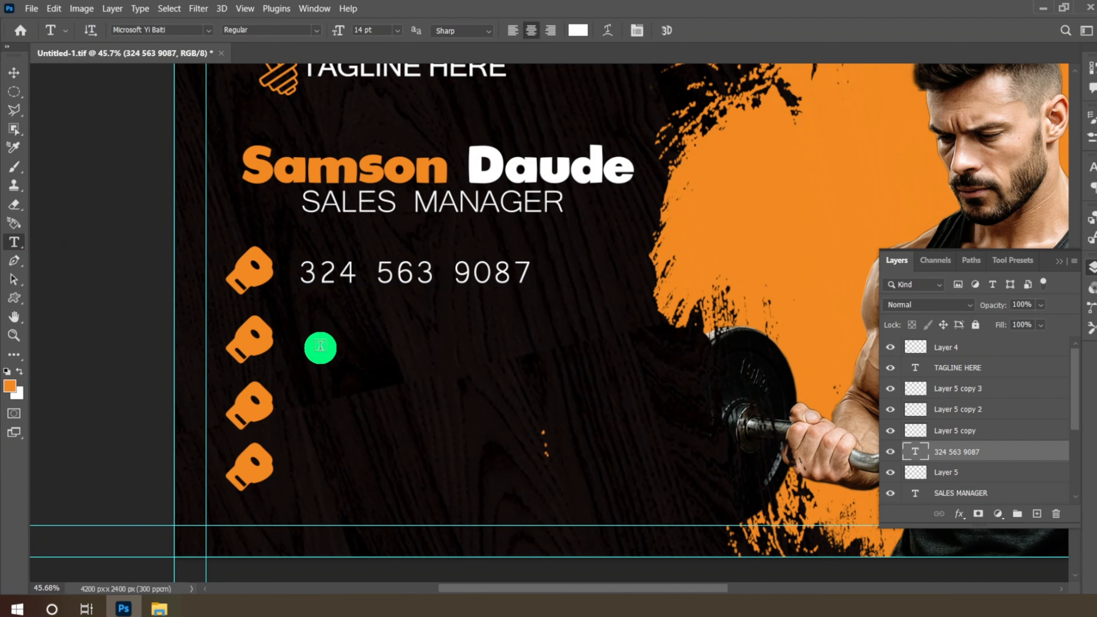
left_click(314, 335)
type("www.gymai")
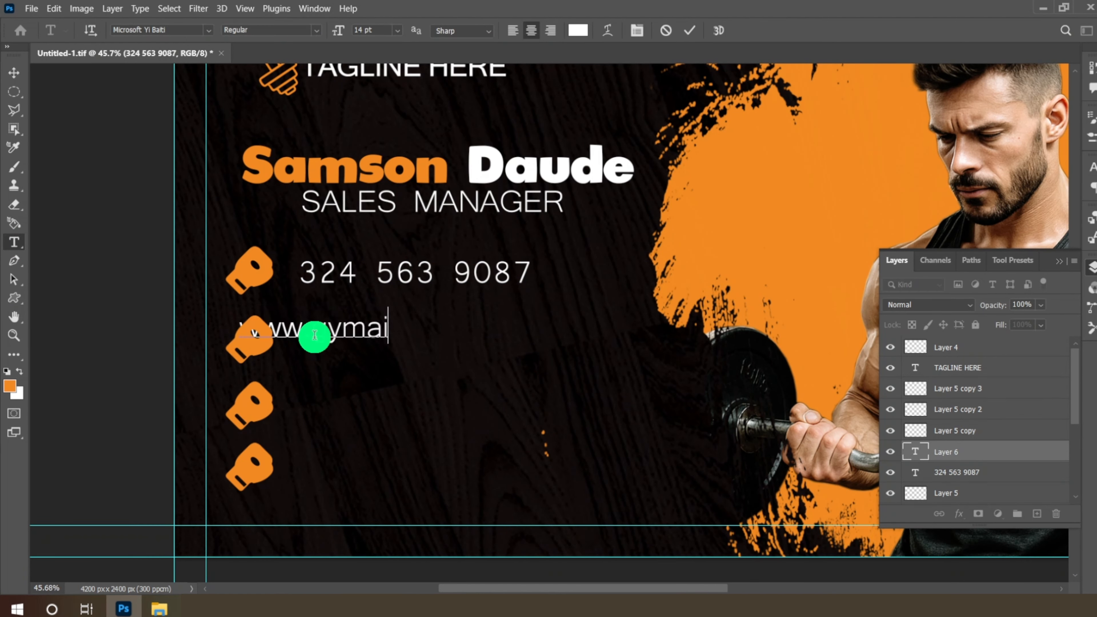
type("lfitne")
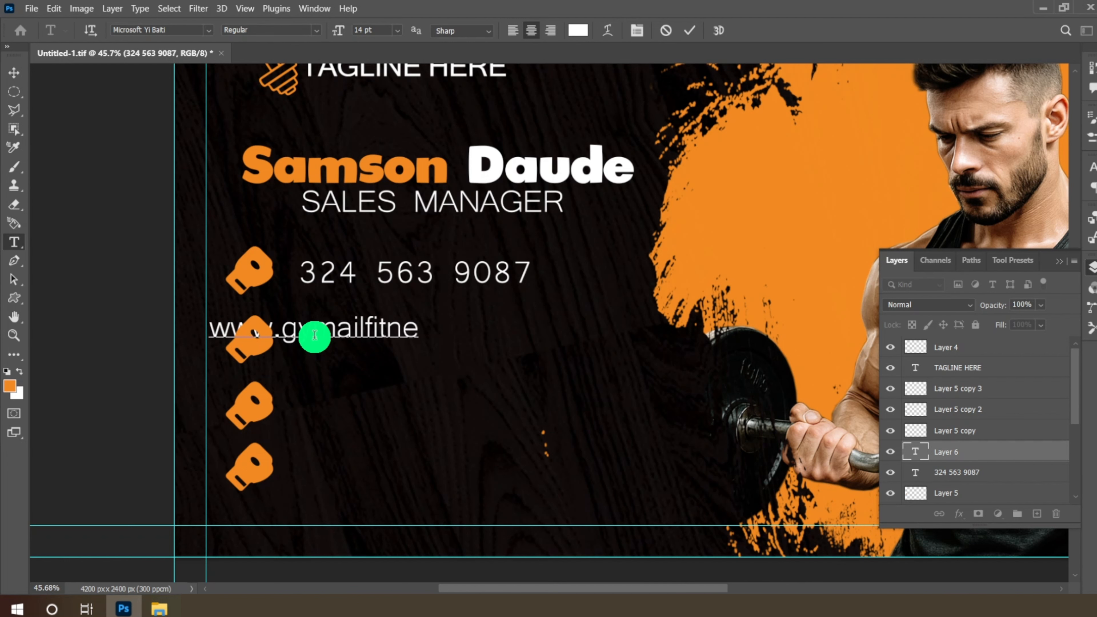
type("ss.com")
left_click(14, 72)
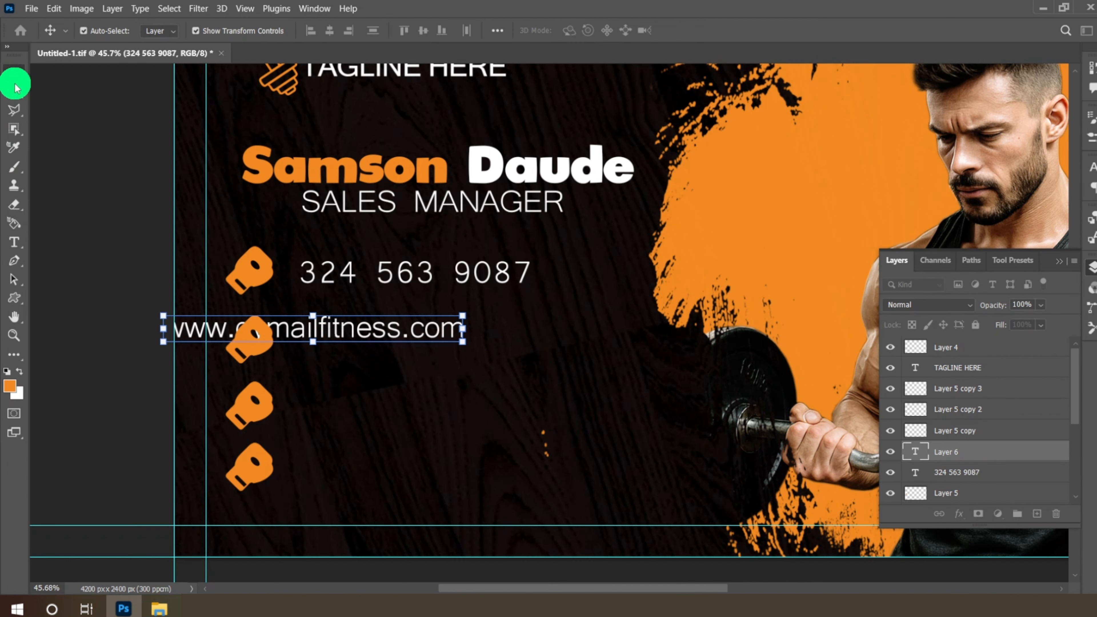
left_click_drag(371, 337, 507, 342)
- Add the support e-mail line beside the third glove, aligned under the website line
left_click(14, 242)
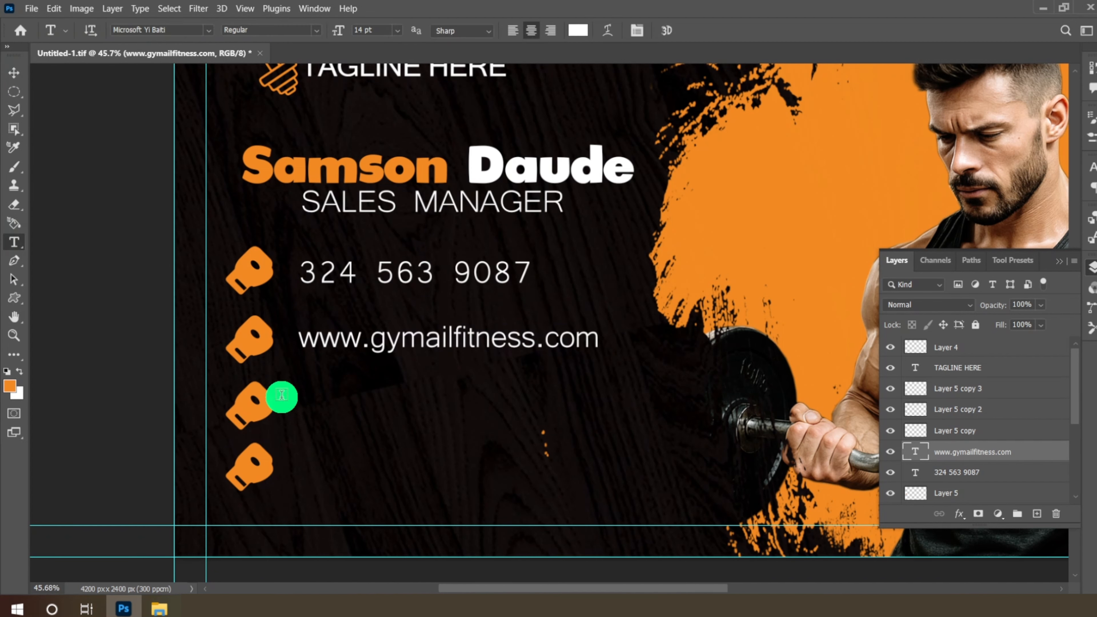
left_click(317, 410)
key("BackSpace")
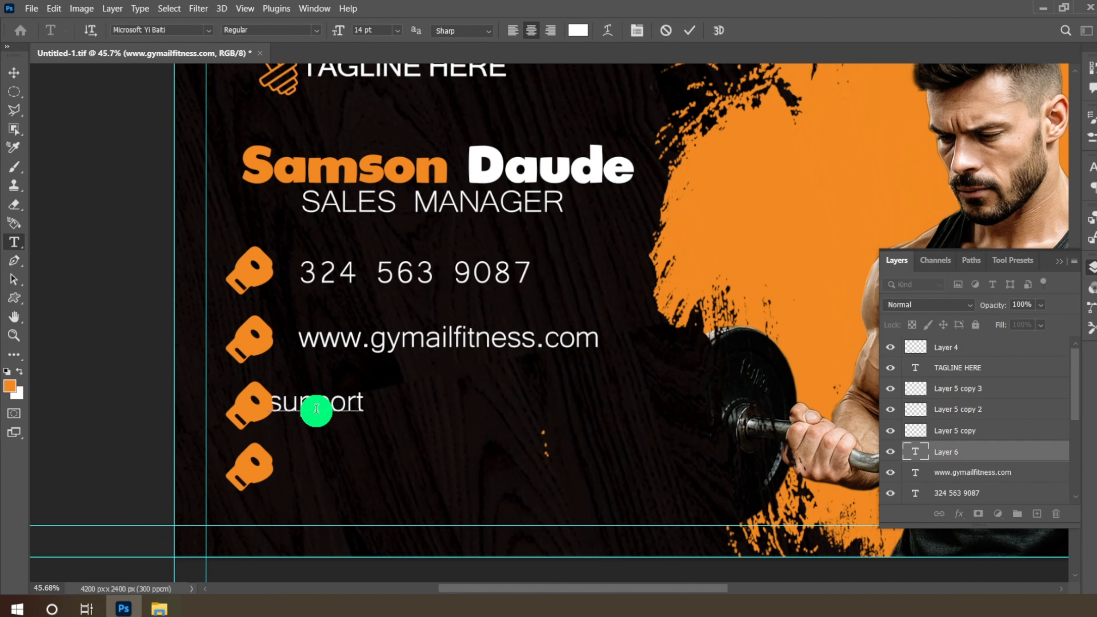
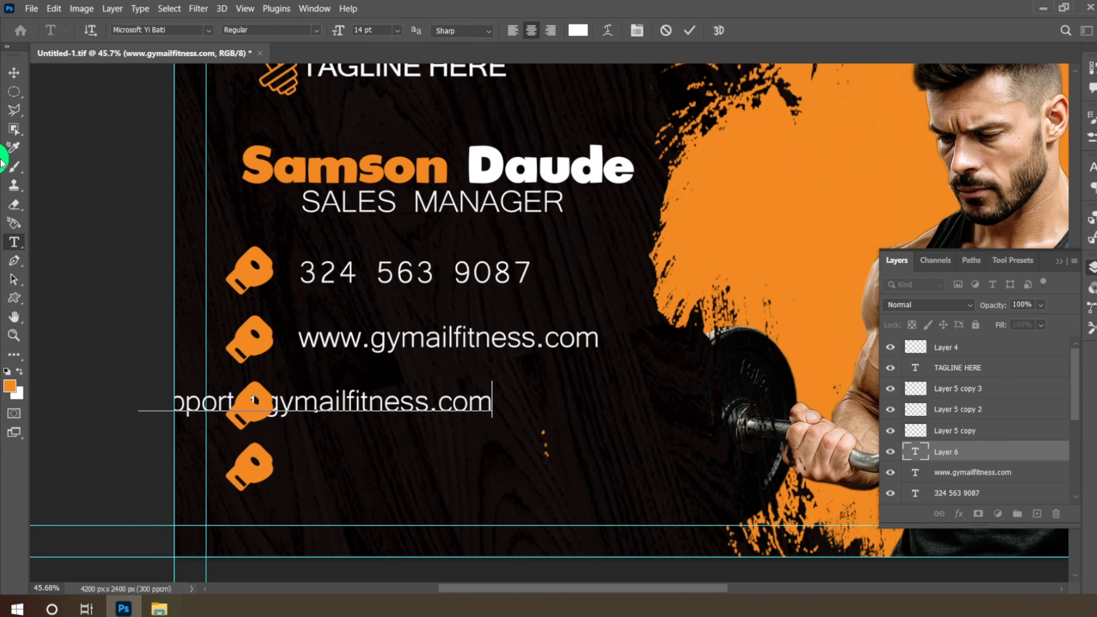
left_click(14, 72)
left_click_drag(388, 411, 545, 410)
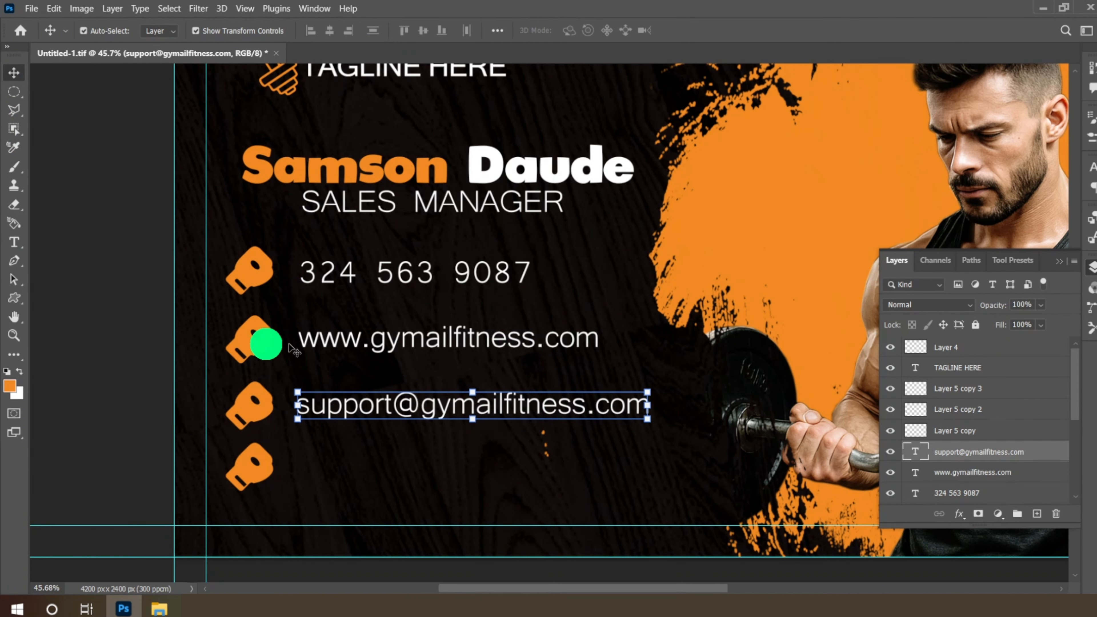
- Add the street address line beside the fourth glove, lined up with the others
left_click(13, 242)
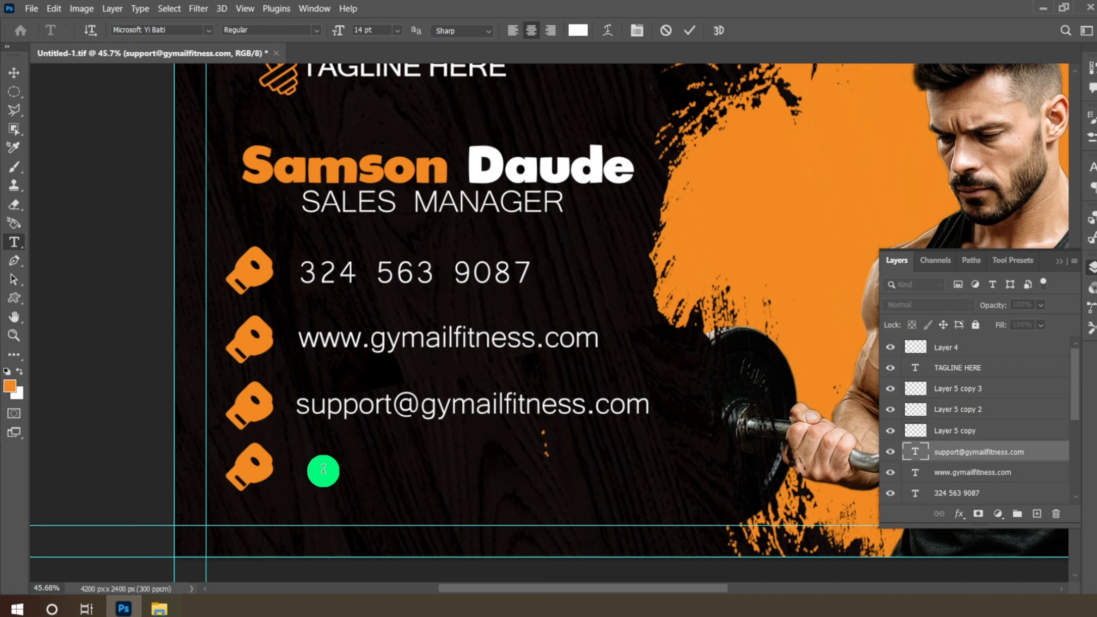
left_click(323, 470)
type("Main str")
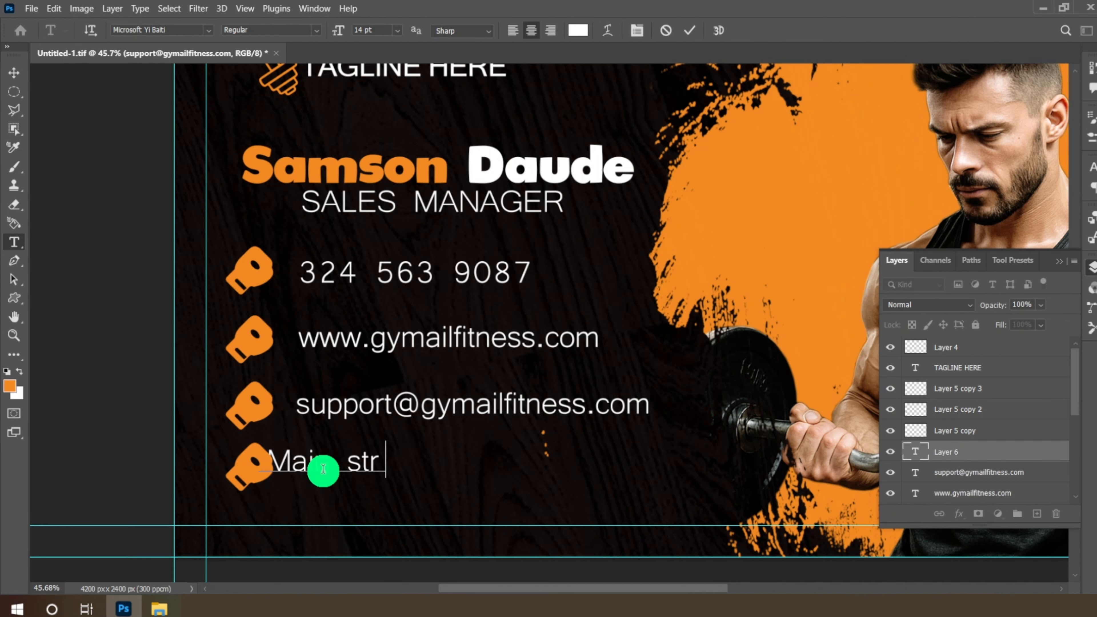
type("eet,07")
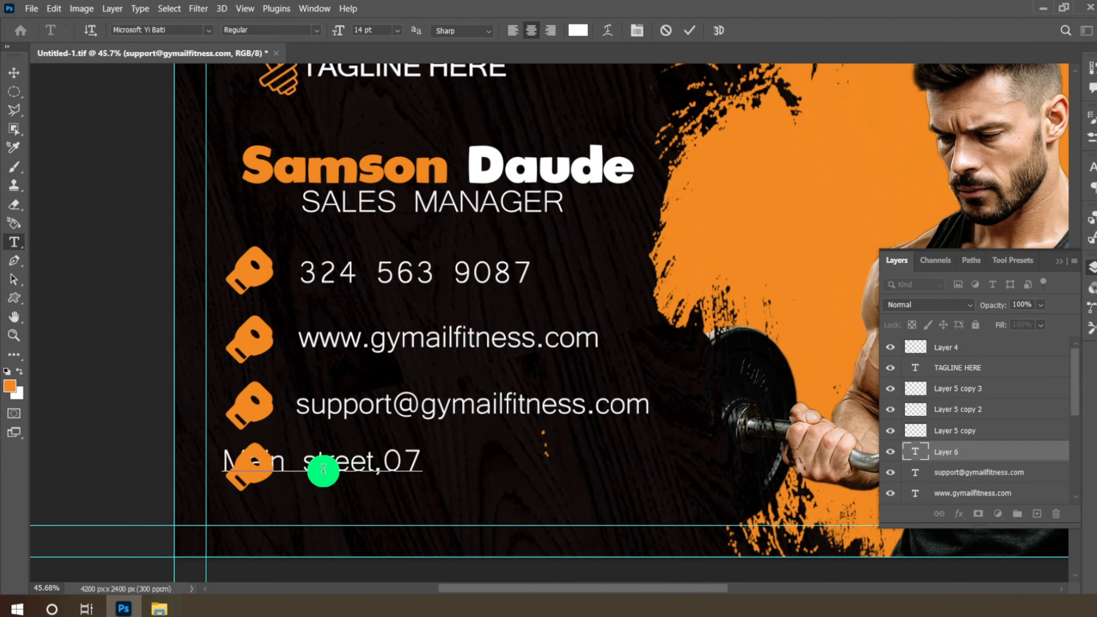
left_click(12, 77)
left_click_drag(359, 461, 433, 465)
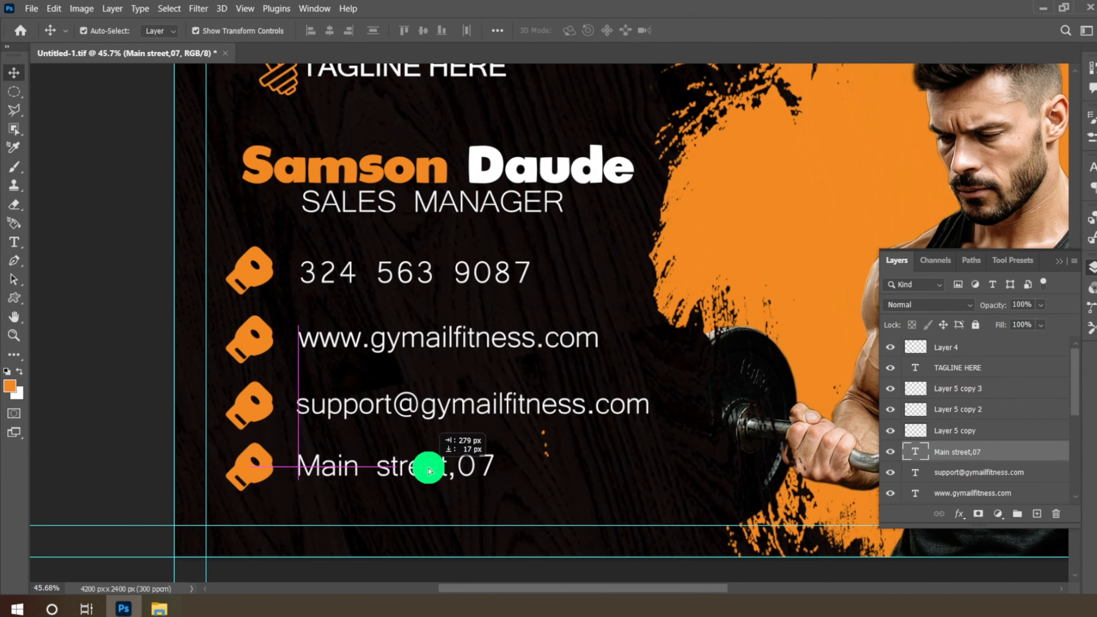
- Add the city and postcode line under the street address and align it
left_click(14, 242)
left_click(306, 501)
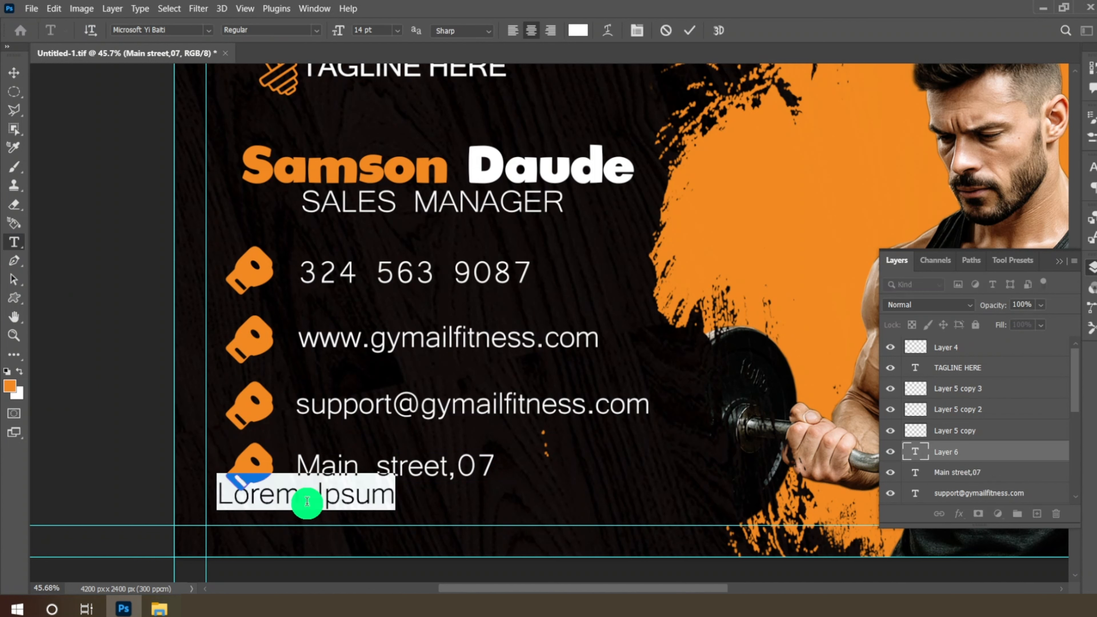
type("New yo")
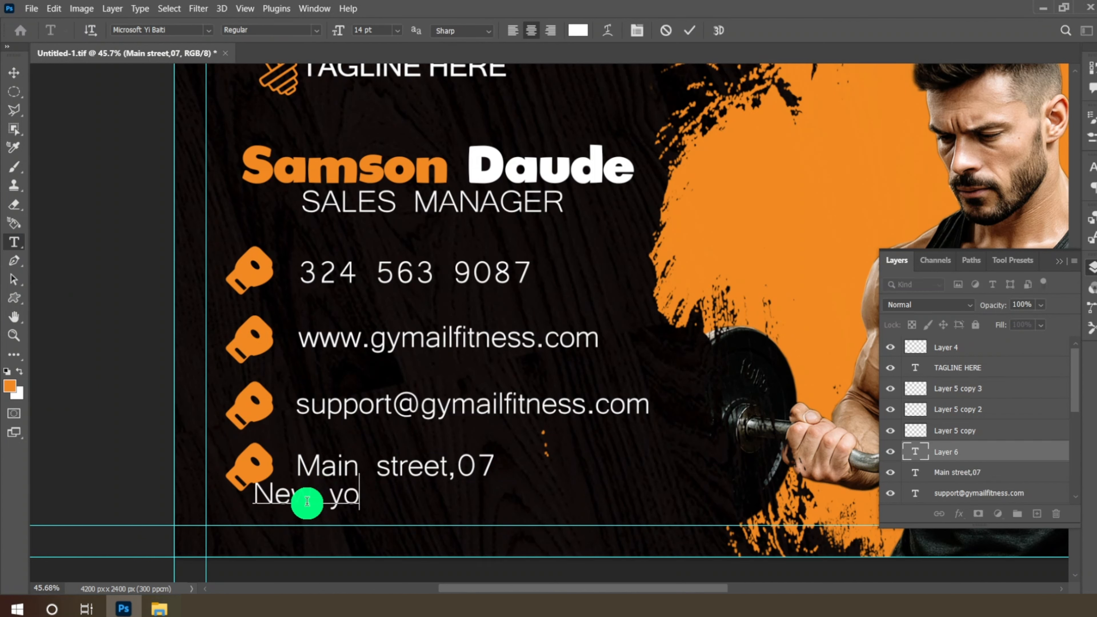
type("ur")
key("BackSpace")
key("BackSpace")
key("BackSpace")
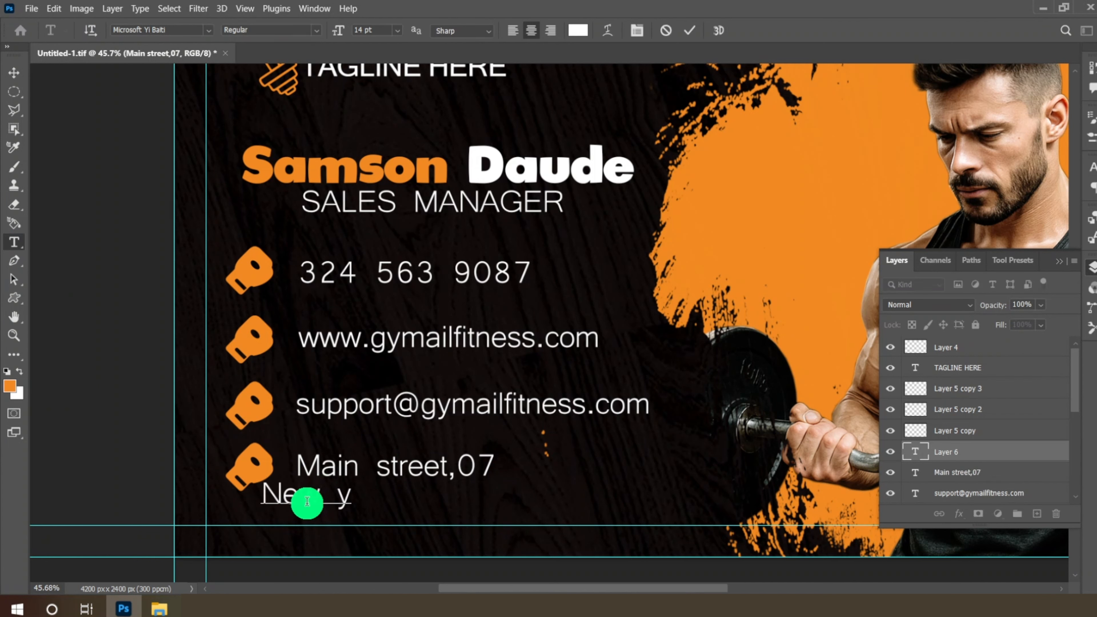
type("ork,usa")
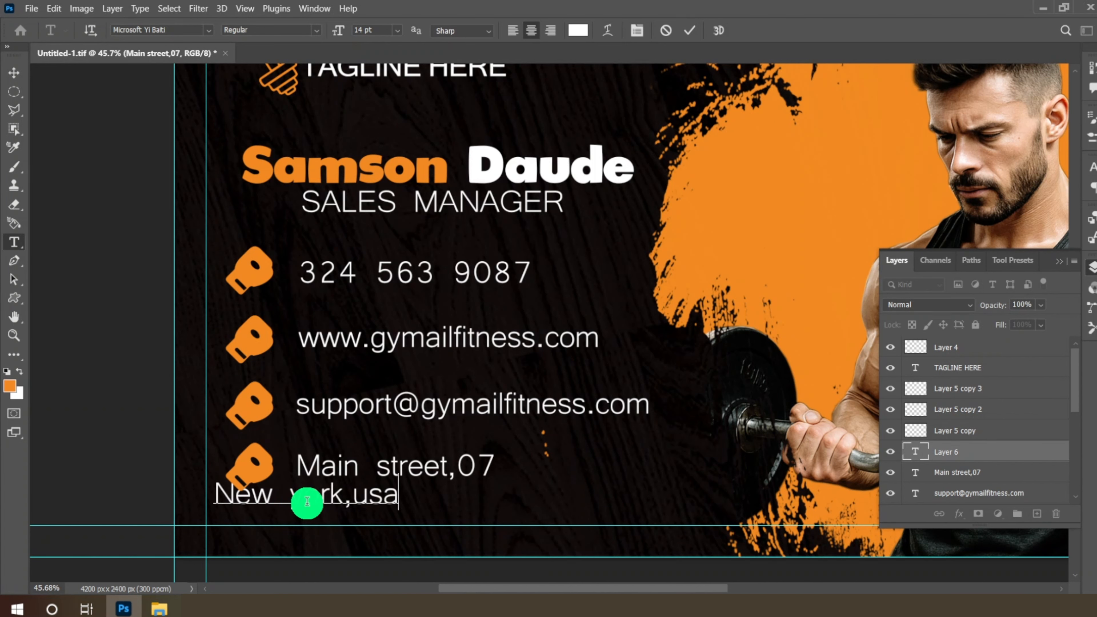
type(" 674312")
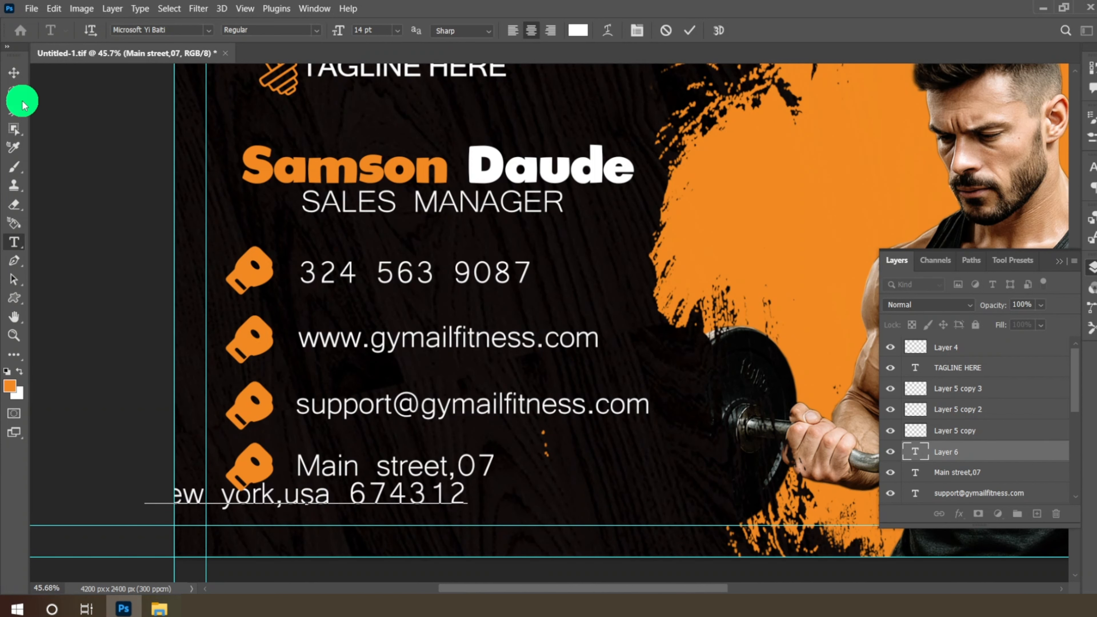
left_click(13, 72)
left_click_drag(367, 507, 521, 501)
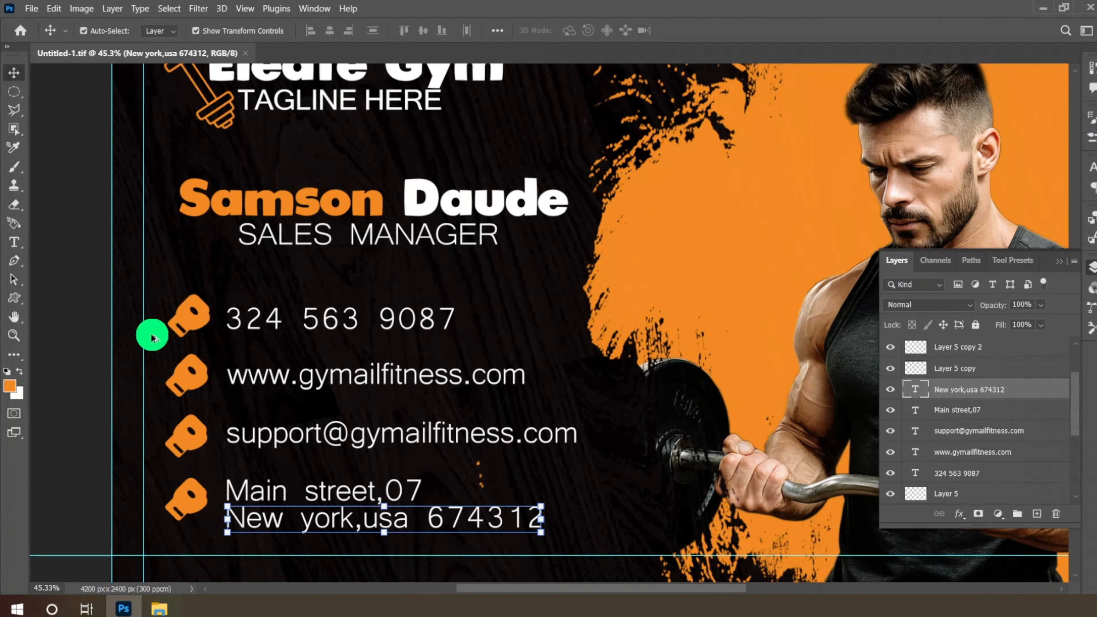
left_click_drag(152, 337, 198, 308)
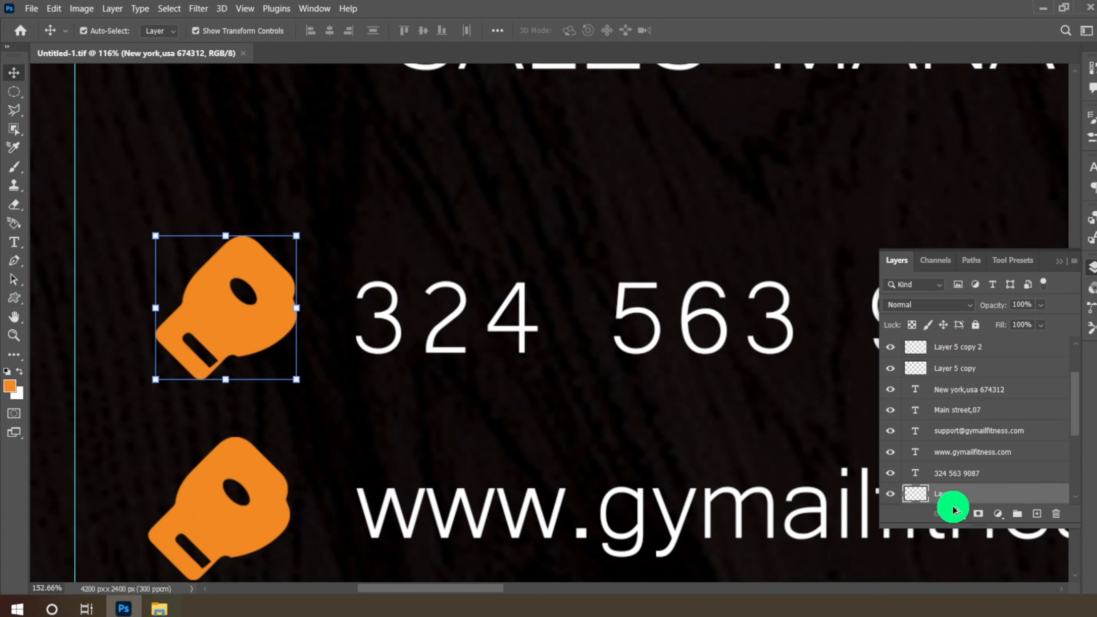
- Add a new layer and choose the Phone 3 custom shape from the naderbella collection
left_click(1036, 513)
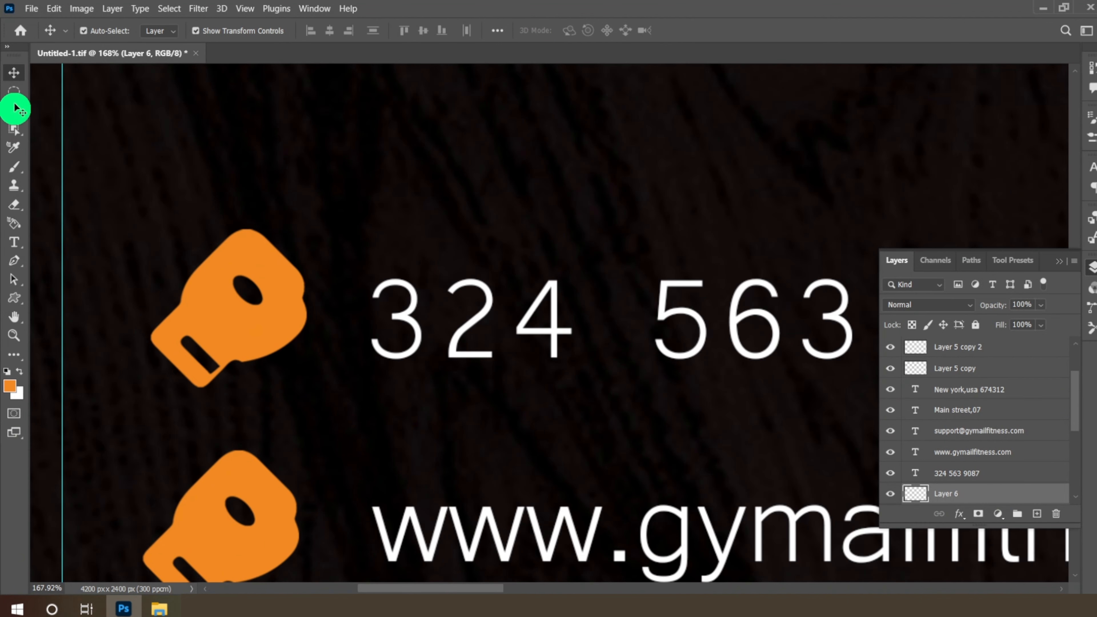
right_click(15, 306)
left_click(100, 356)
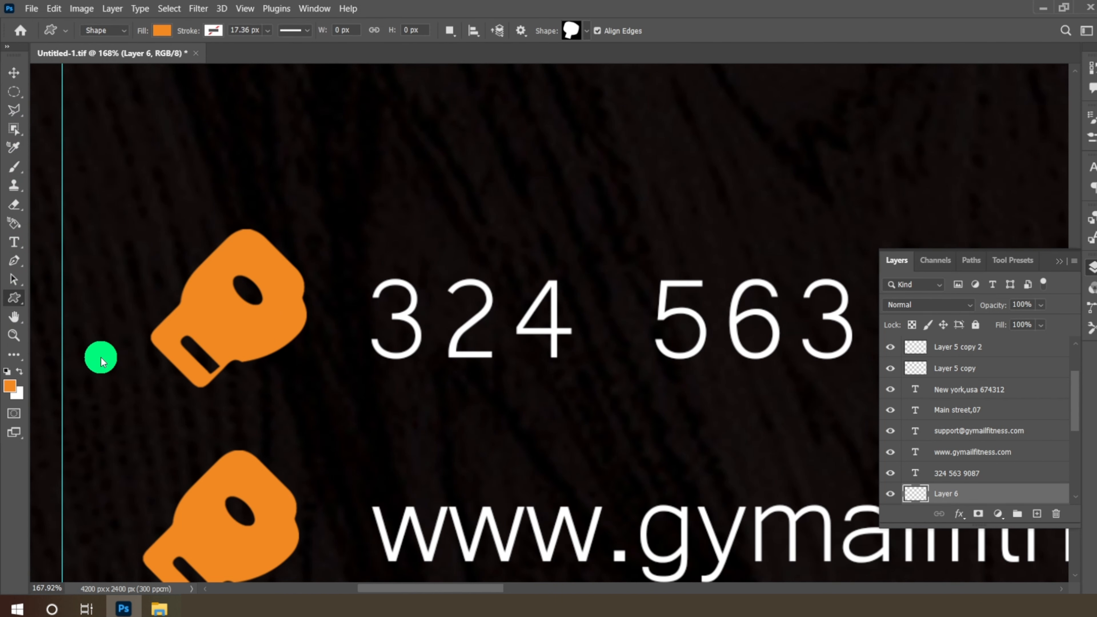
left_click(586, 30)
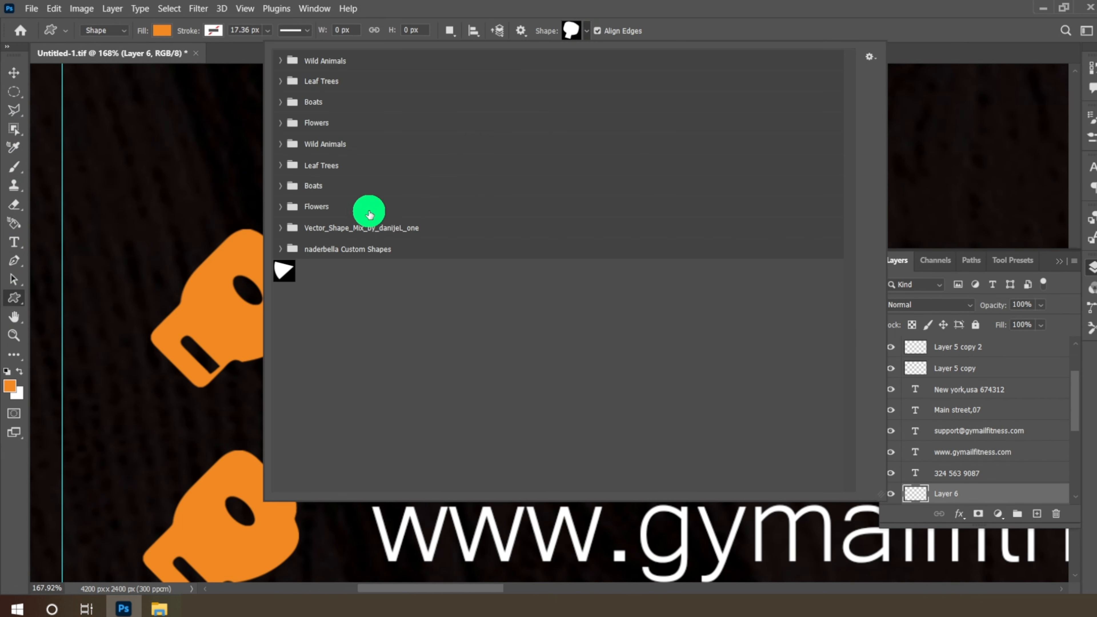
left_click(282, 250)
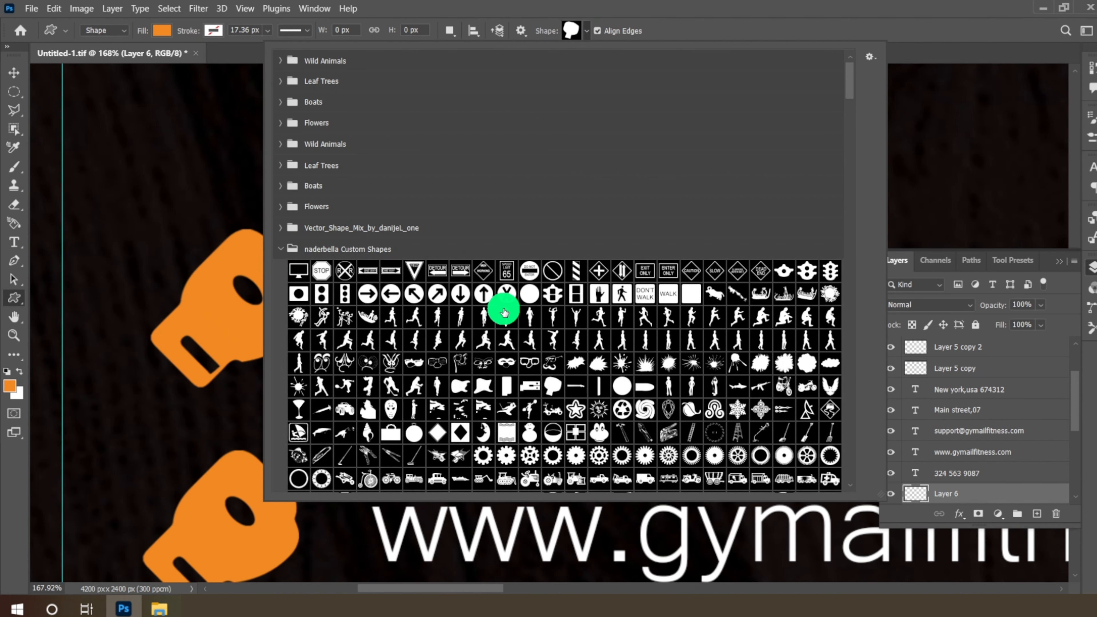
scroll(502, 307, "down", 3)
scroll(504, 312, "down", 2)
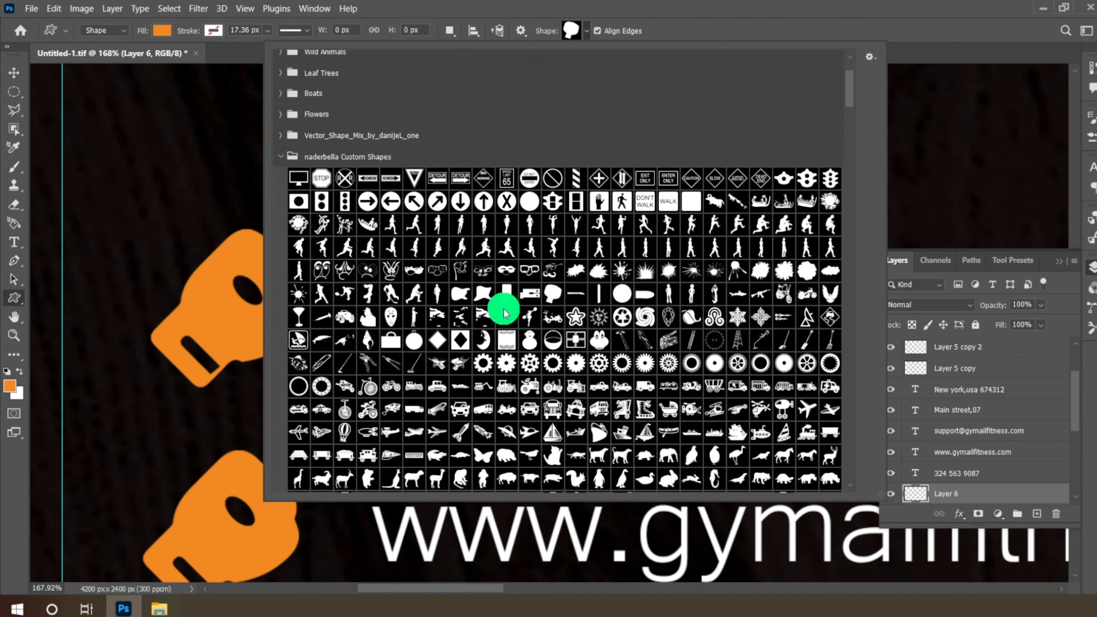
scroll(504, 309, "down", 9)
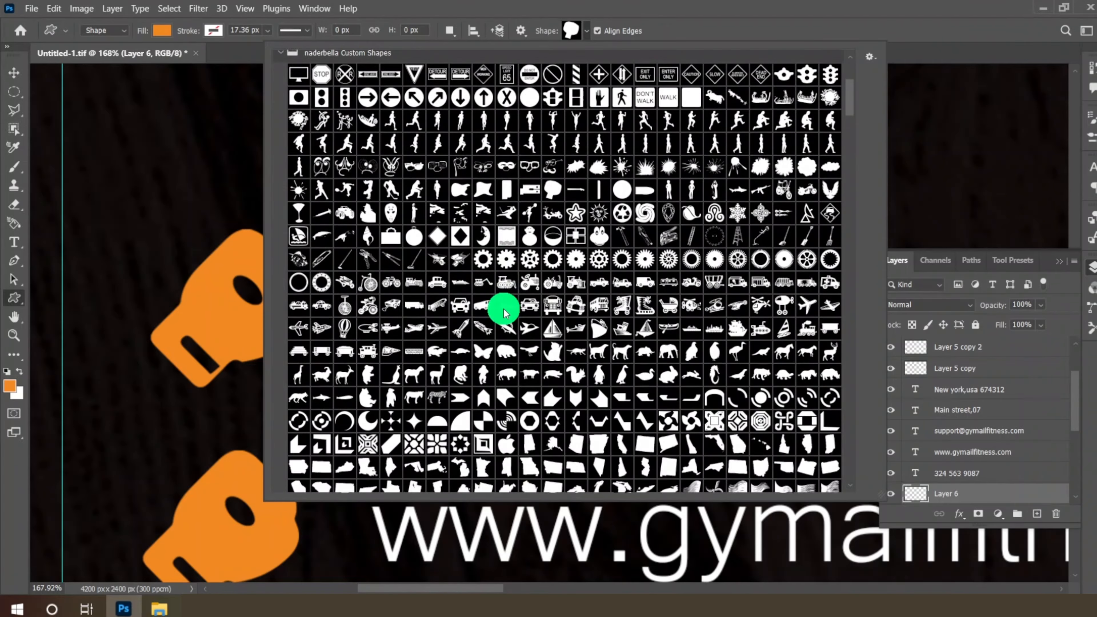
scroll(504, 309, "down", 10)
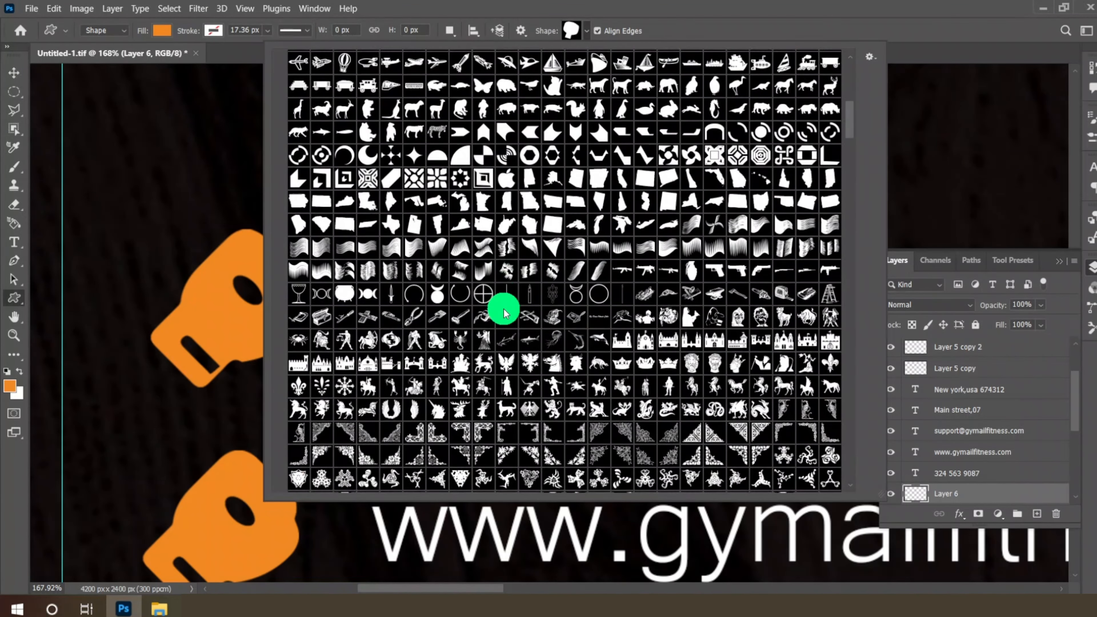
scroll(504, 312, "down", 5)
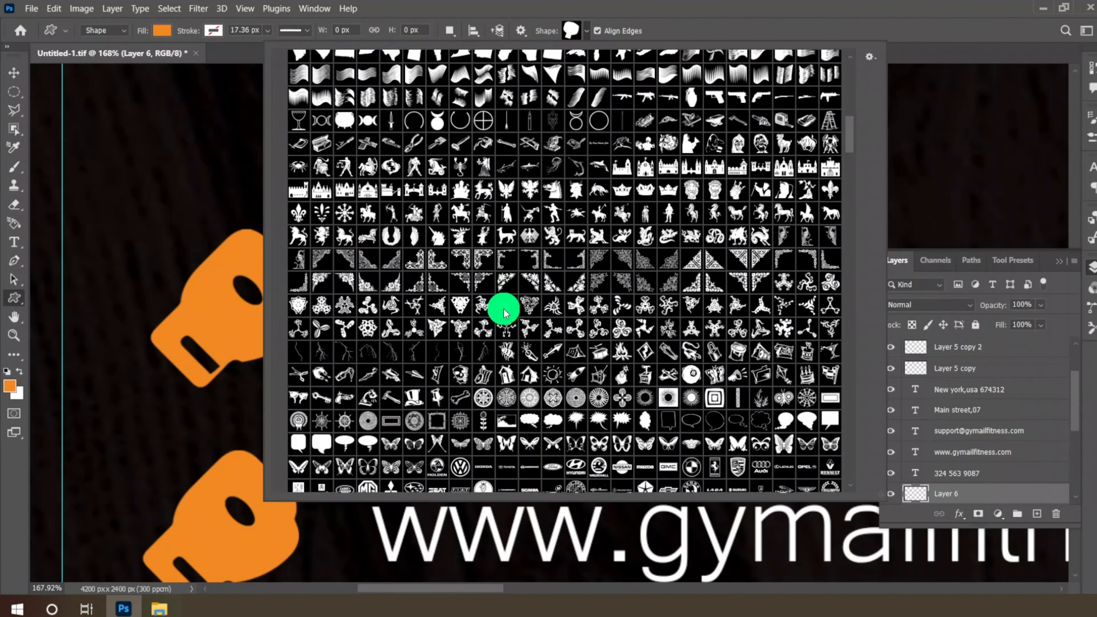
scroll(504, 309, "down", 7)
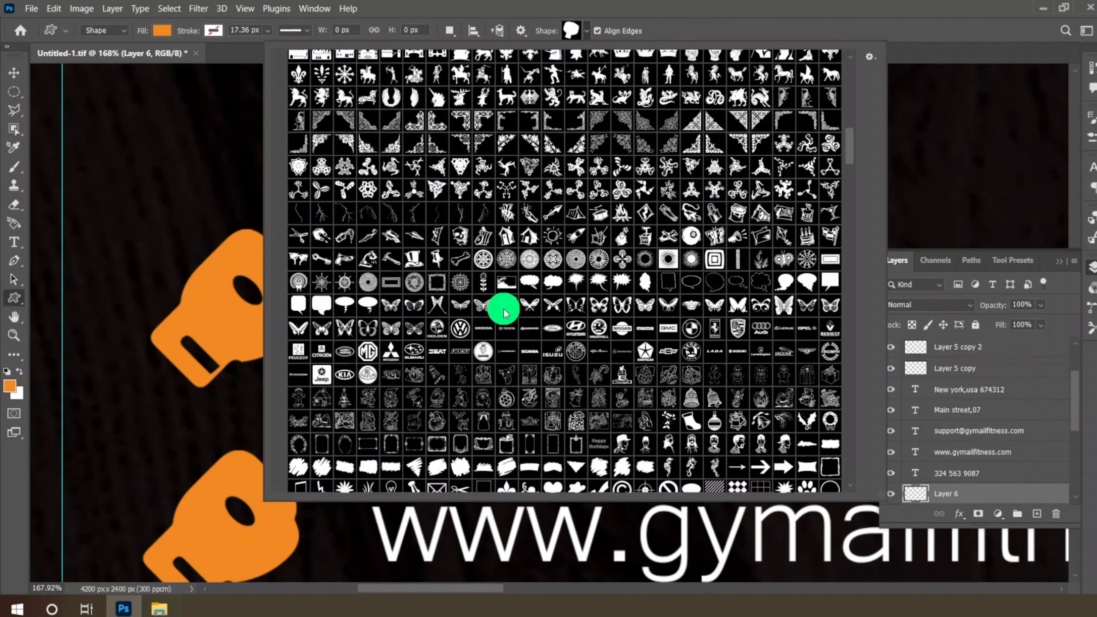
scroll(504, 311, "down", 10)
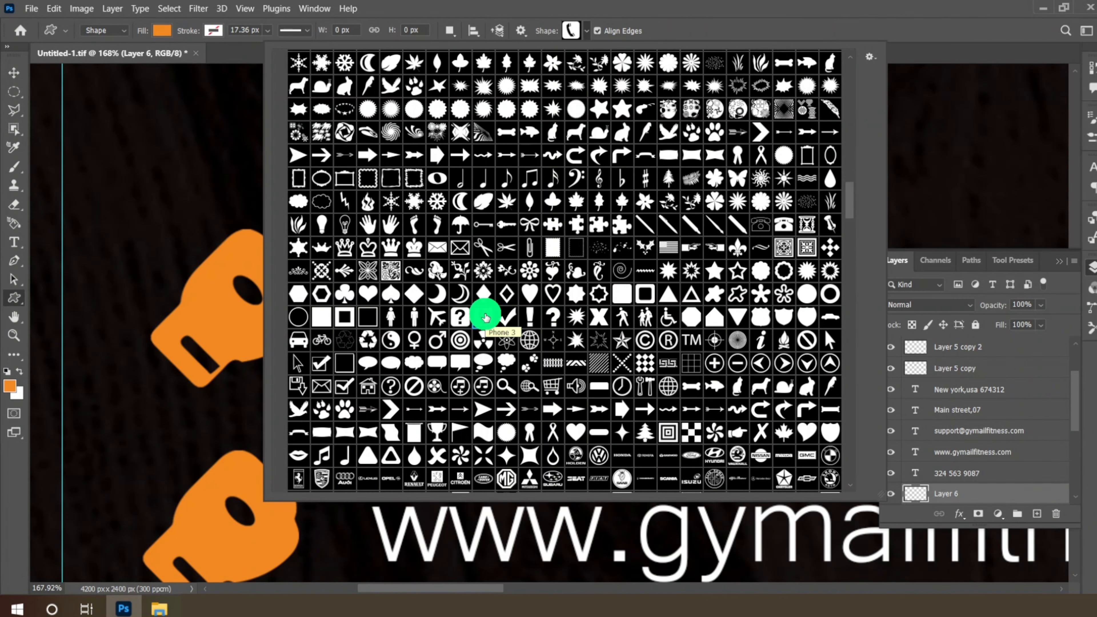
left_click(570, 31)
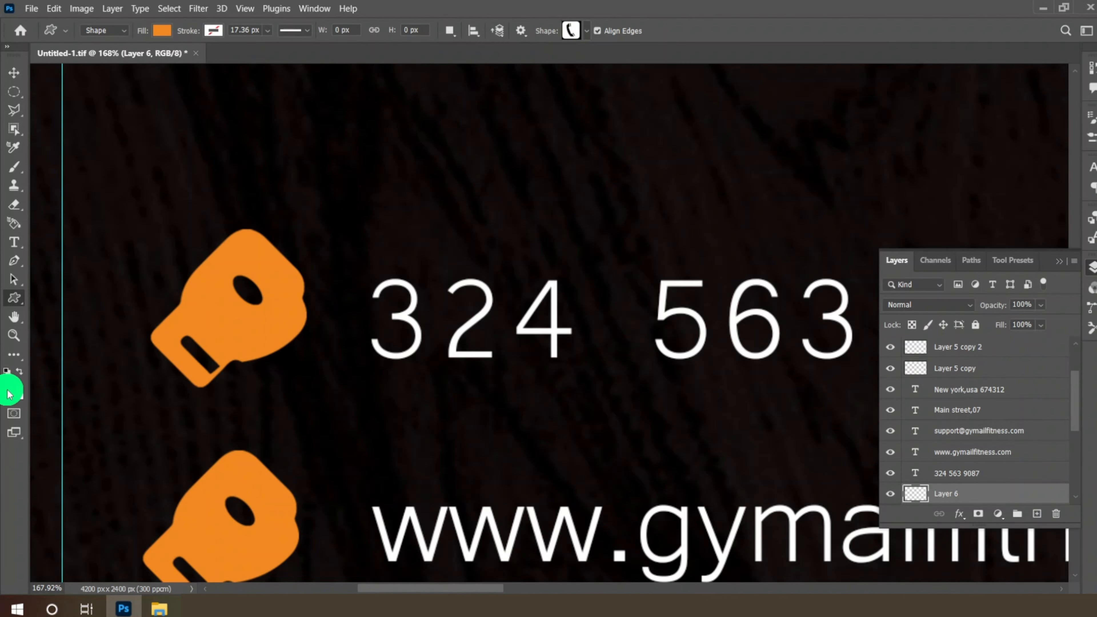
- Set the foreground to white (ffffff) and draw the phone symbol on the top glove
left_click(9, 390)
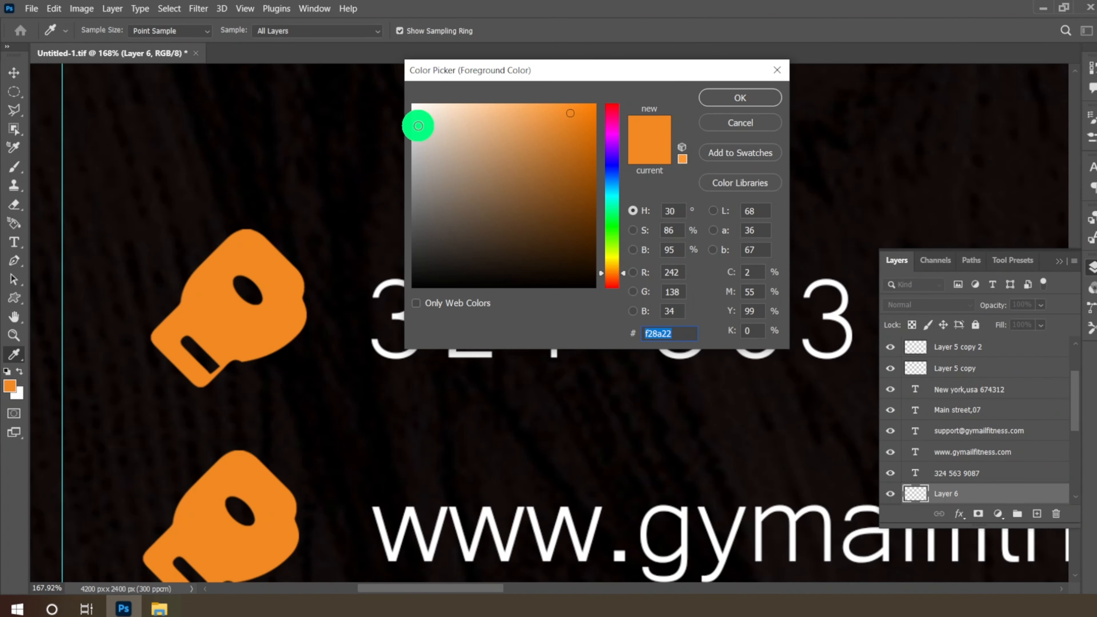
type("ffffff")
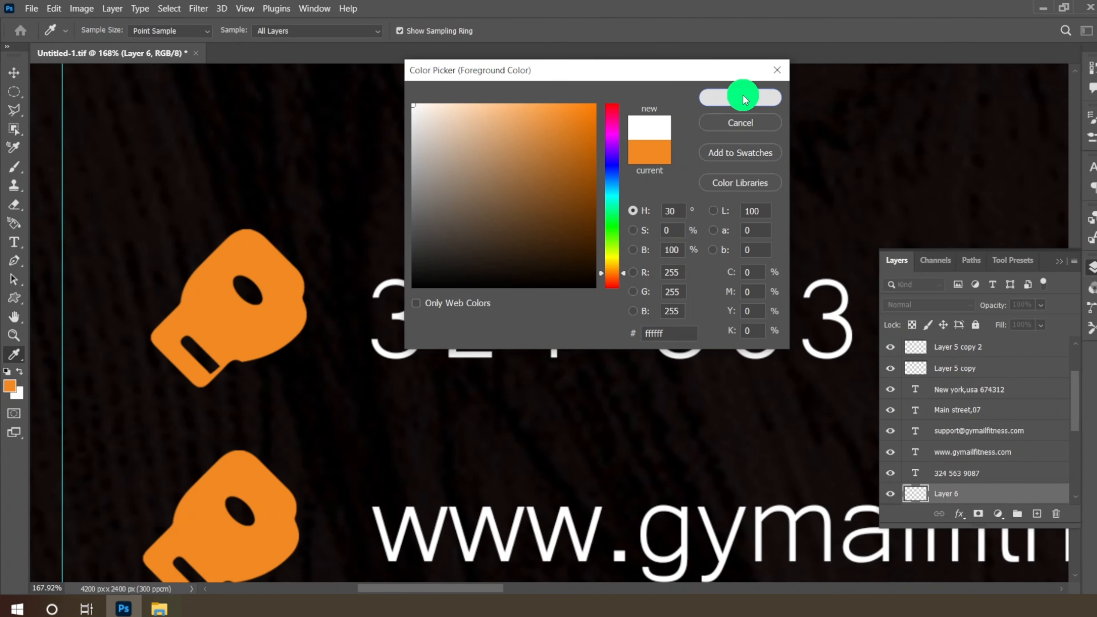
left_click(740, 97)
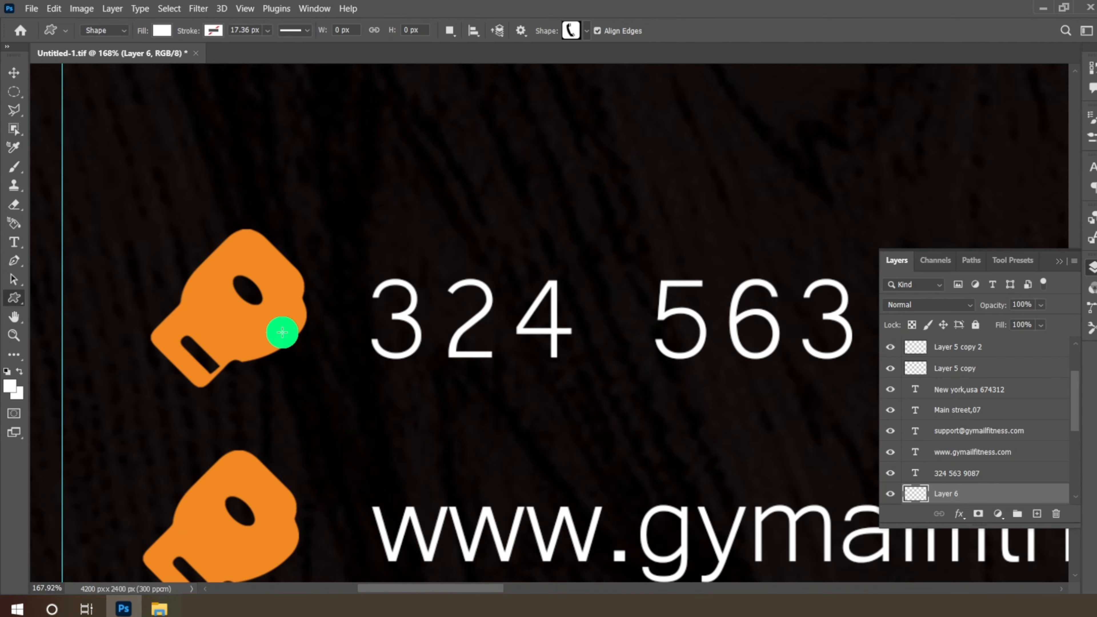
left_click_drag(216, 270, 282, 333)
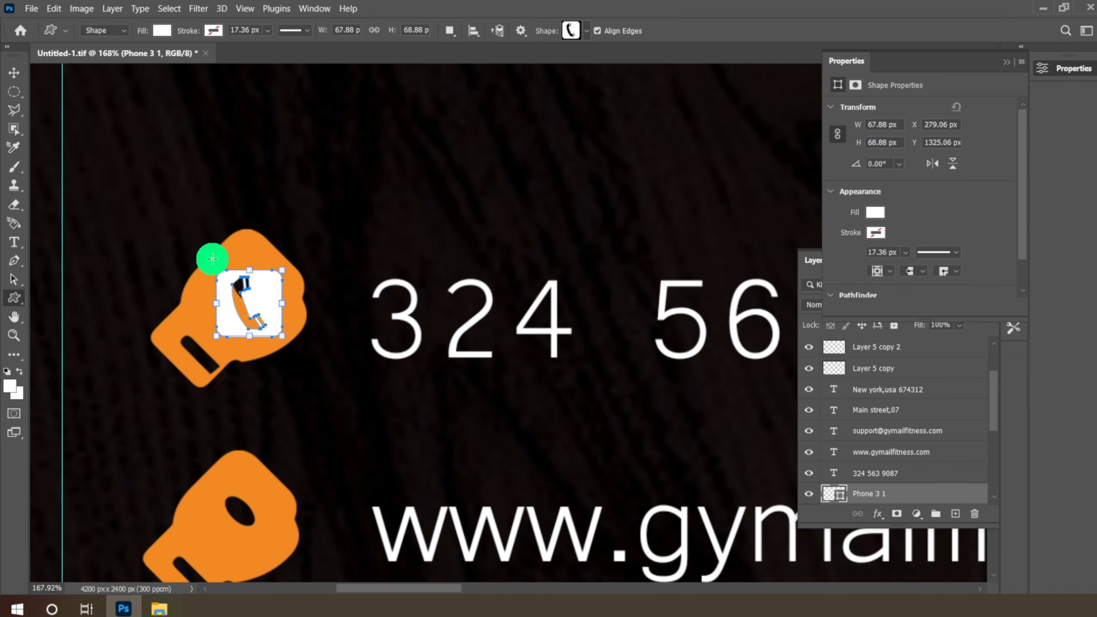
- Select the glove beside the website line and add an empty layer above it
left_click(13, 72)
scroll(263, 339, "down", 3)
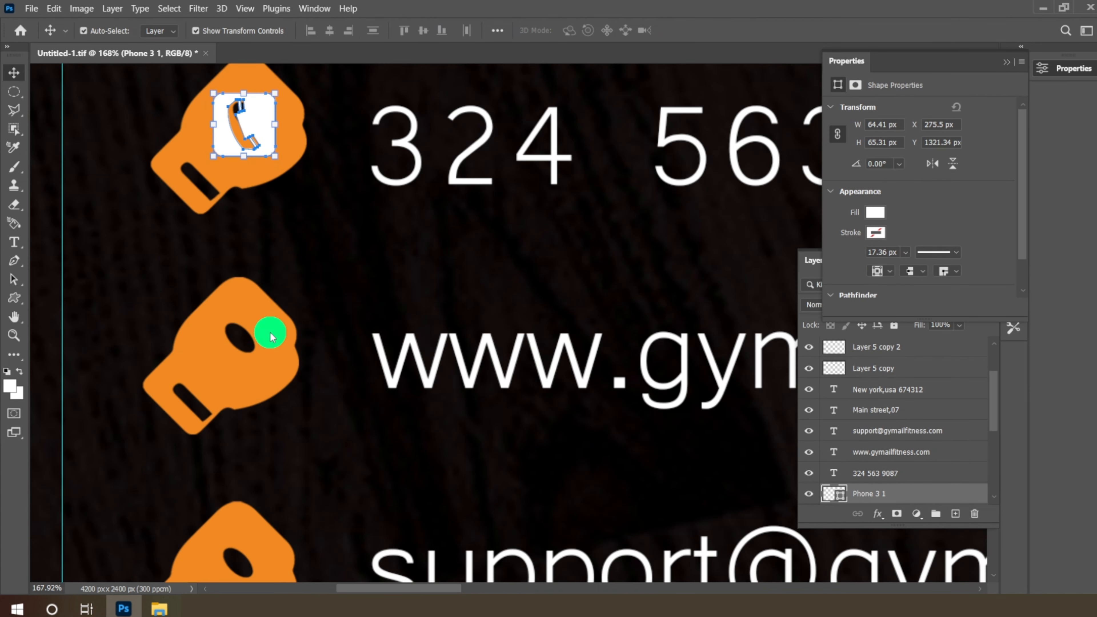
left_click(271, 334)
left_click(955, 513)
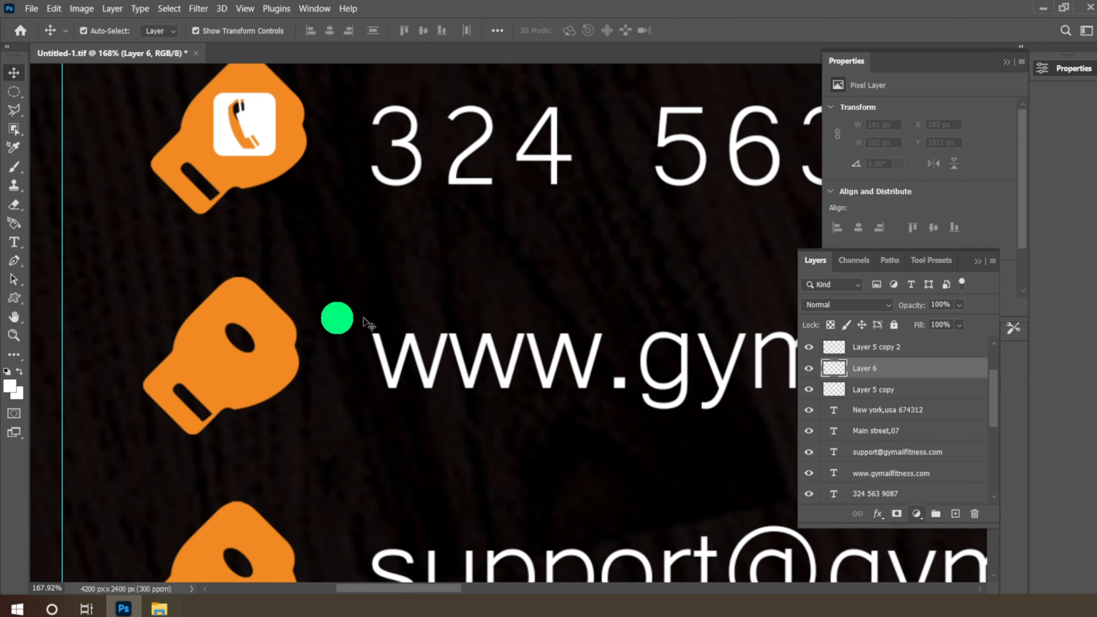
- Draw a white right-pointing arrow shape on the website glove and nudge it into place
left_click(14, 297)
left_click(584, 33)
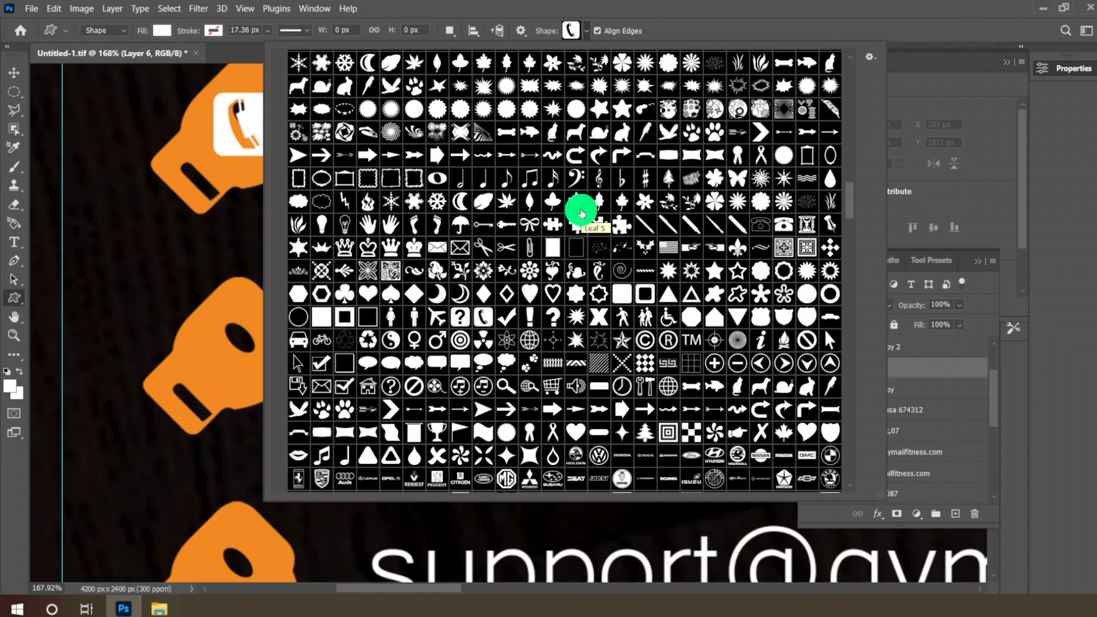
left_click(483, 410)
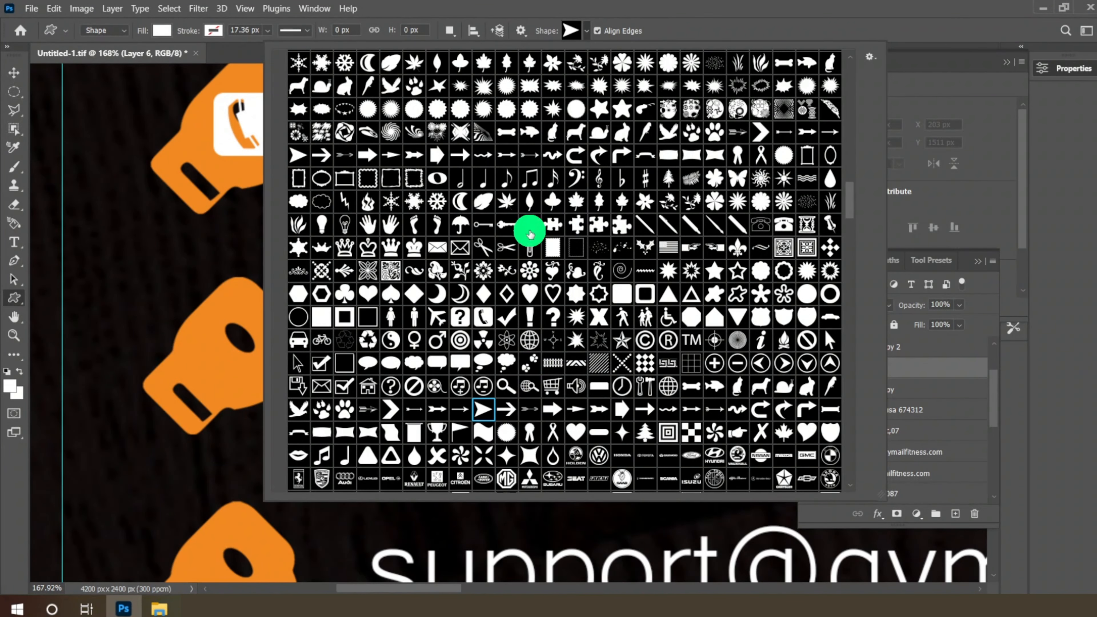
left_click(585, 43)
scroll(245, 355, "down", 2)
left_click_drag(212, 288, 272, 347)
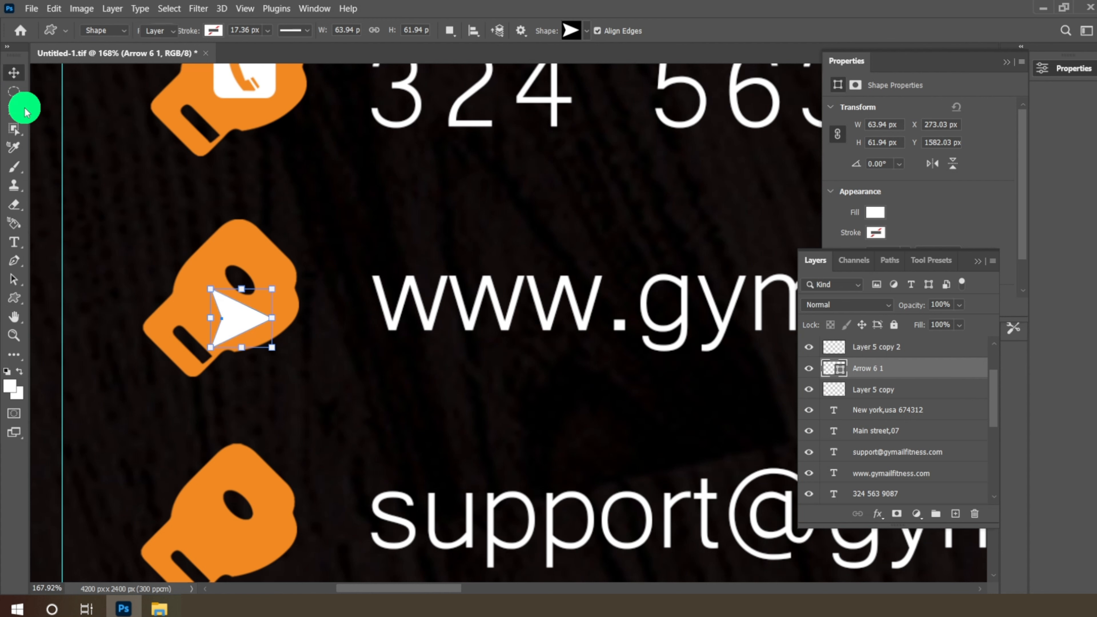
left_click(14, 72)
mouse_move(233, 295)
left_mouse_down()
mouse_move(240, 309)
mouse_move(236, 283)
left_mouse_up()
- On a new layer above the email glove, draw a white envelope shape
scroll(302, 297, "down", 7)
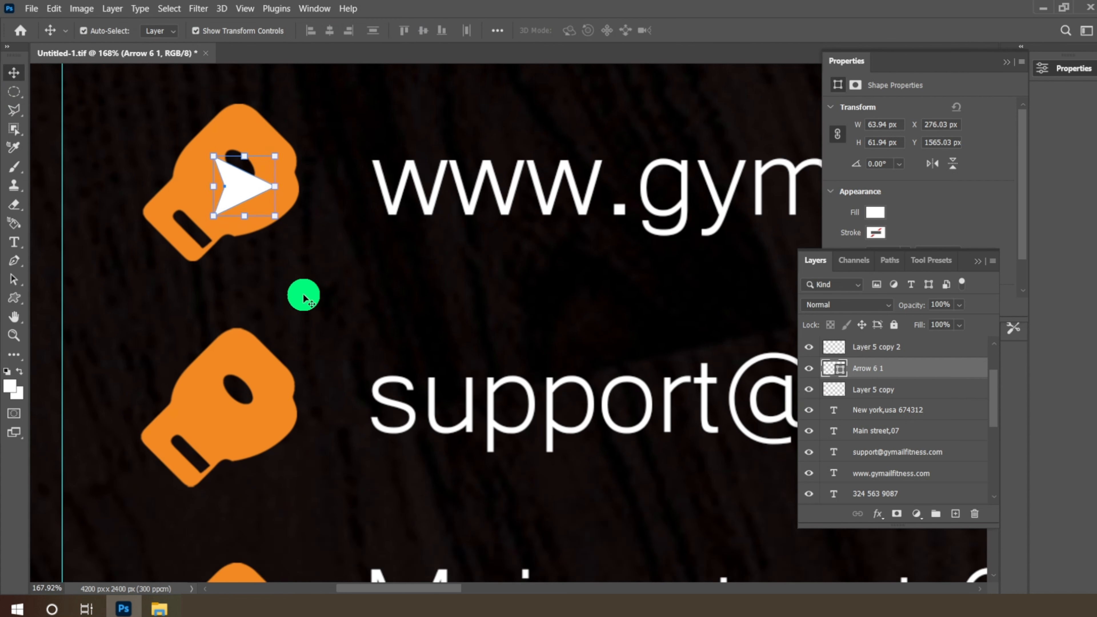
left_click(237, 319)
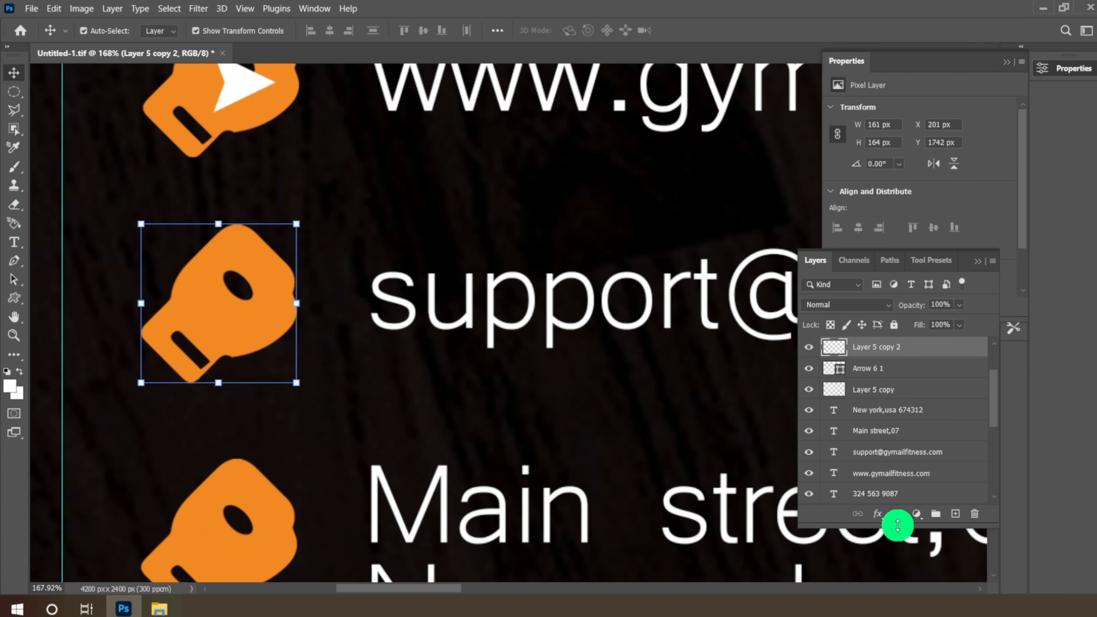
left_click(956, 515)
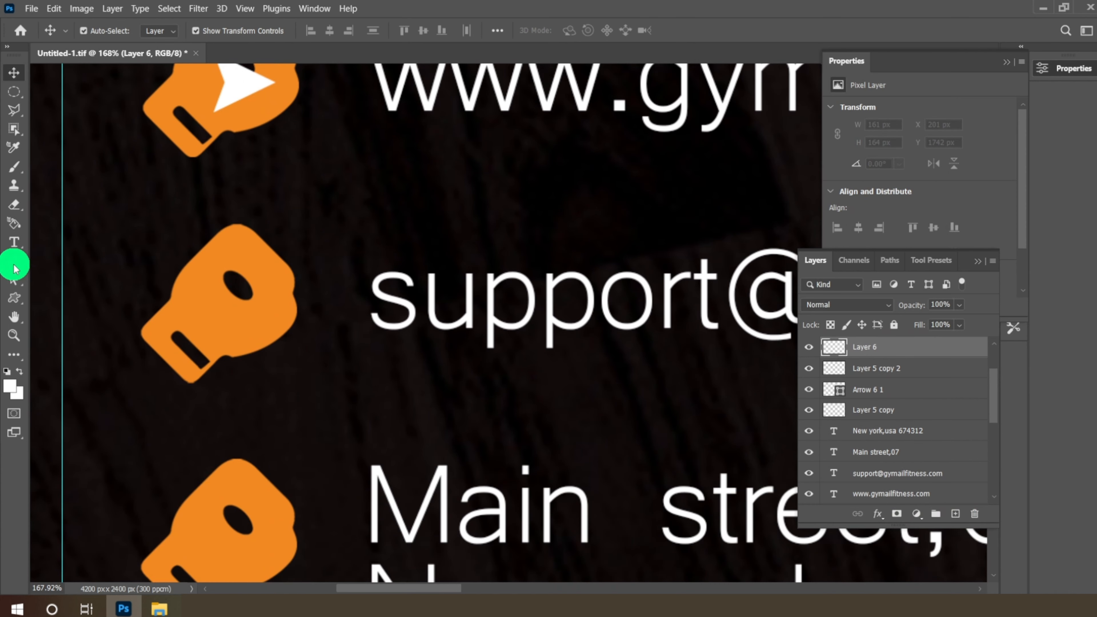
left_click(14, 300)
left_click(583, 32)
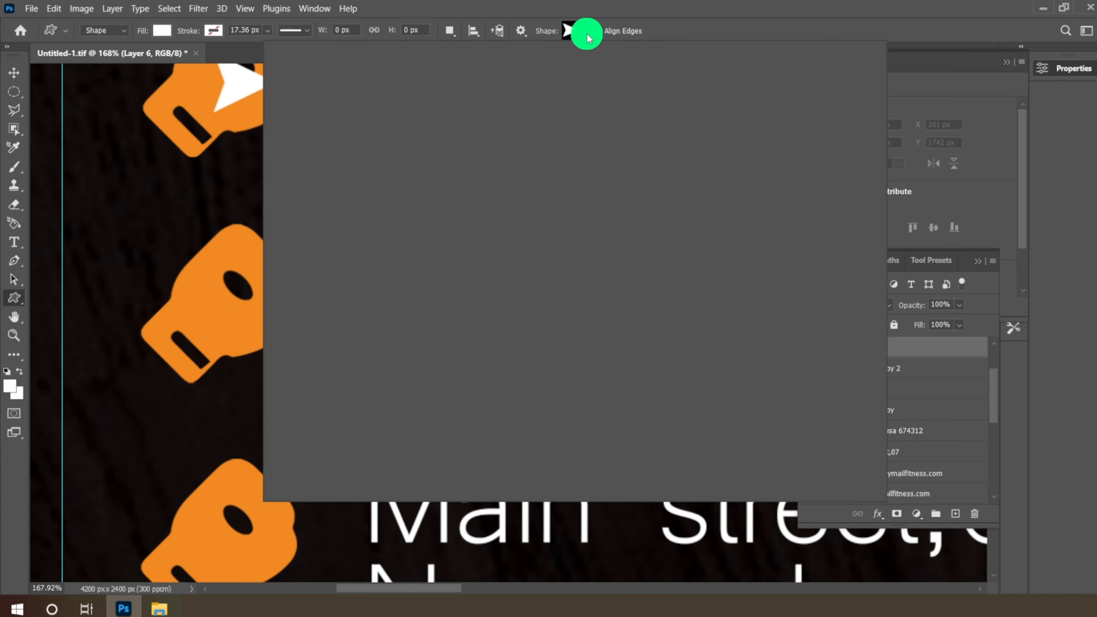
left_click(462, 248)
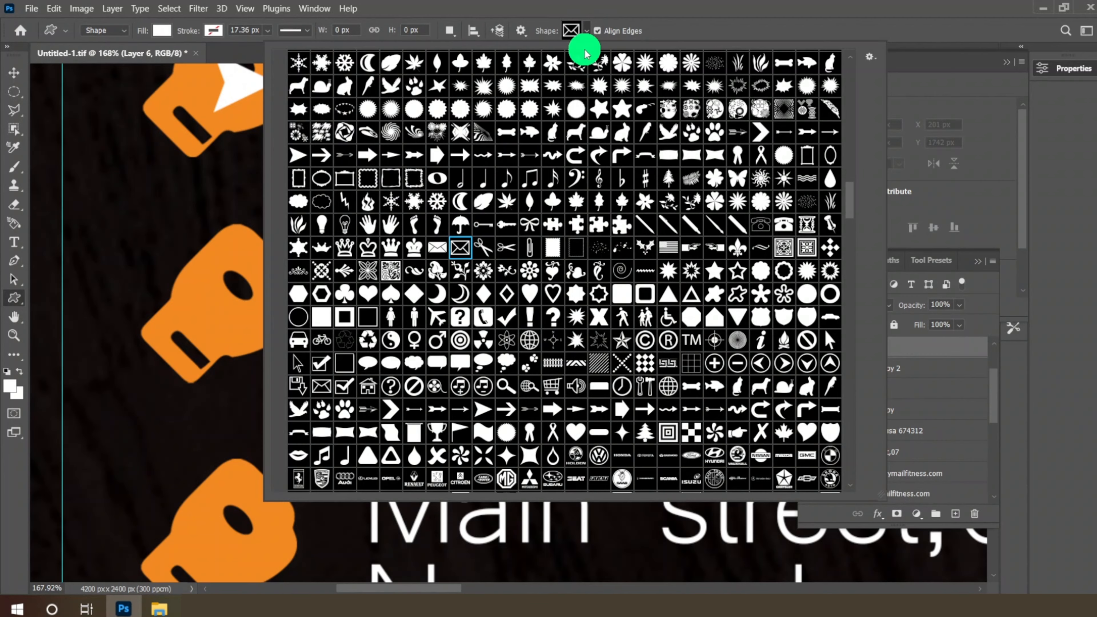
left_click(583, 39)
left_click_drag(197, 280, 249, 313)
left_click(14, 72)
- On a new layer above the address glove, draw a white globe shape
scroll(216, 389, "down", 3)
left_click(235, 399)
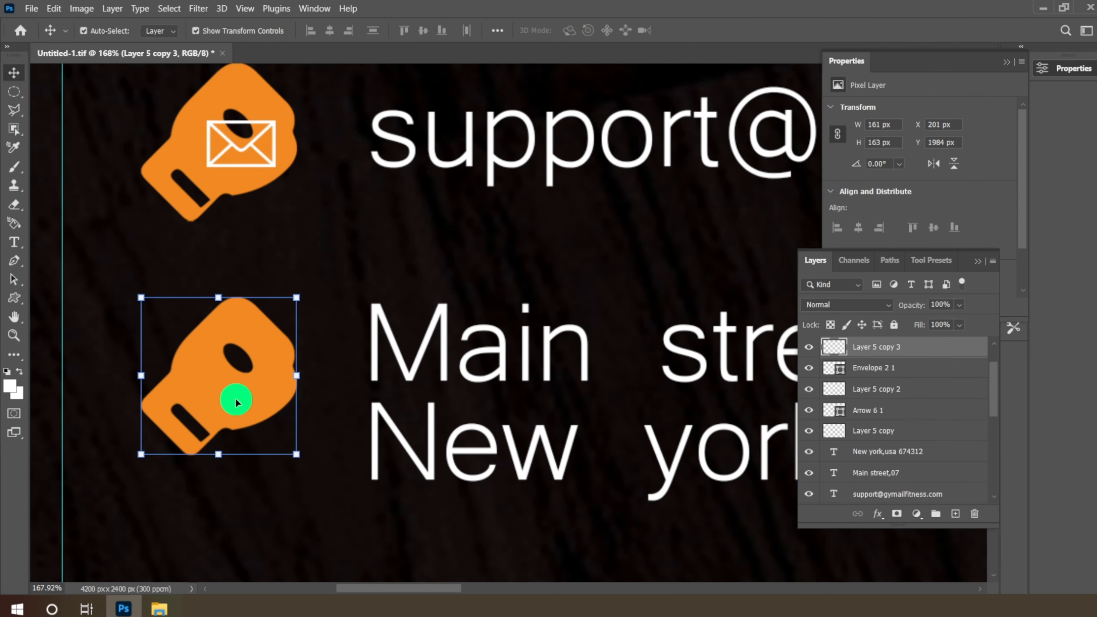
left_click(953, 518)
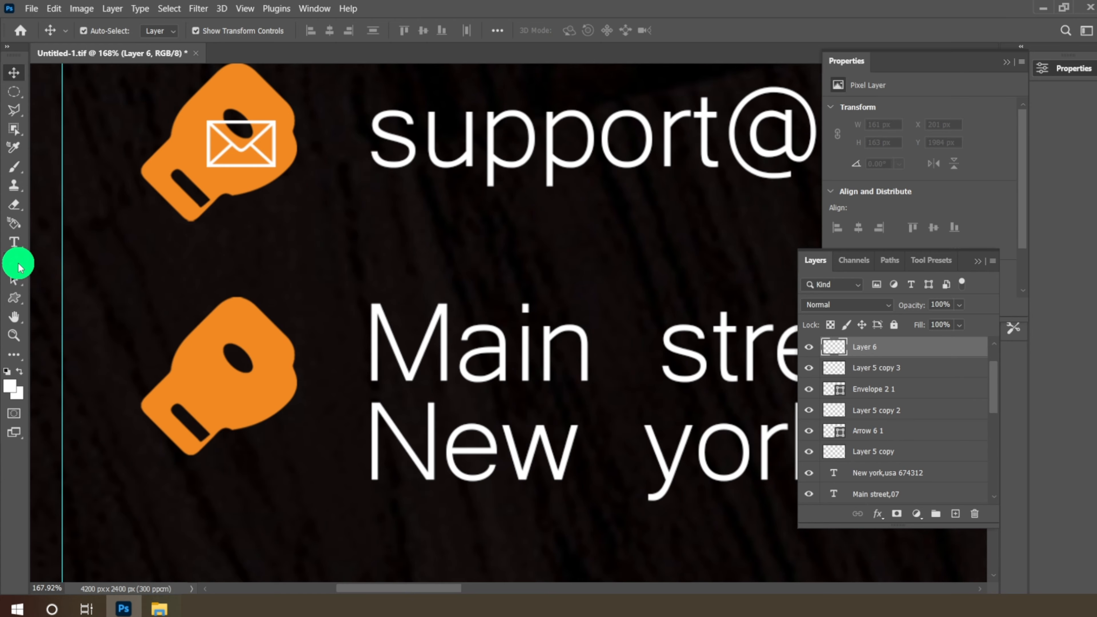
left_click(14, 298)
left_click(590, 36)
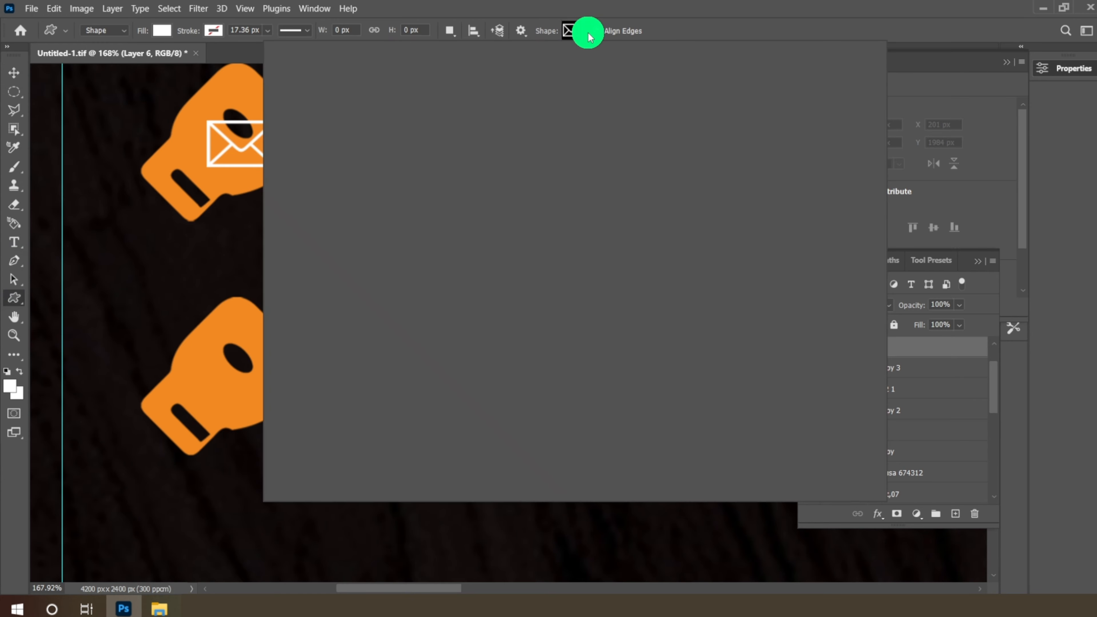
scroll(586, 130, "down", 1)
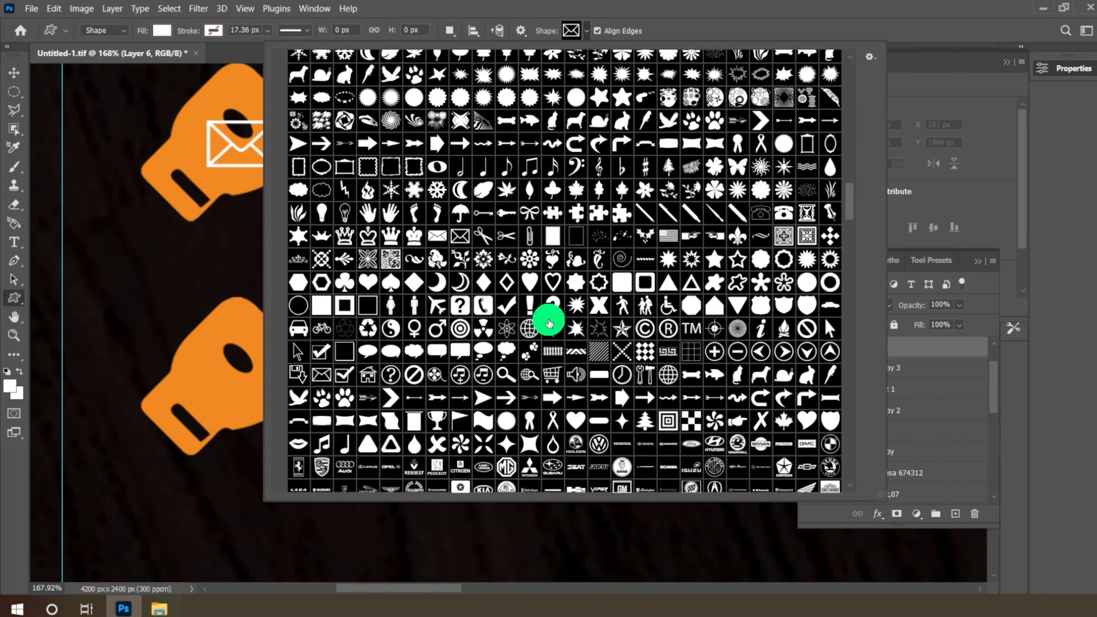
left_click(535, 331)
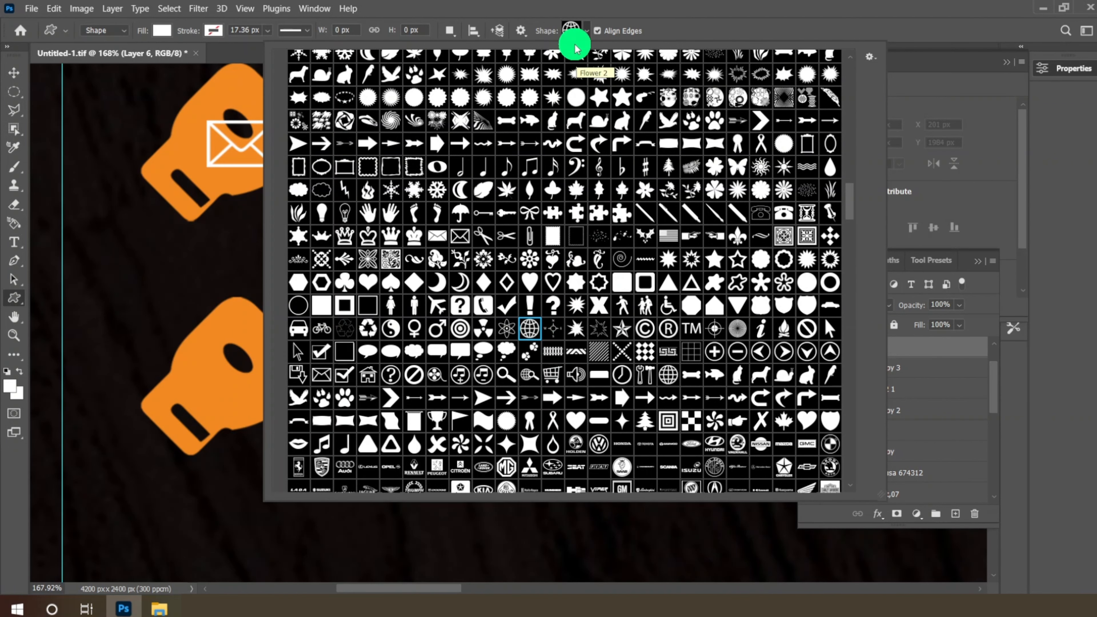
left_click(572, 32)
left_click_drag(212, 348, 280, 418)
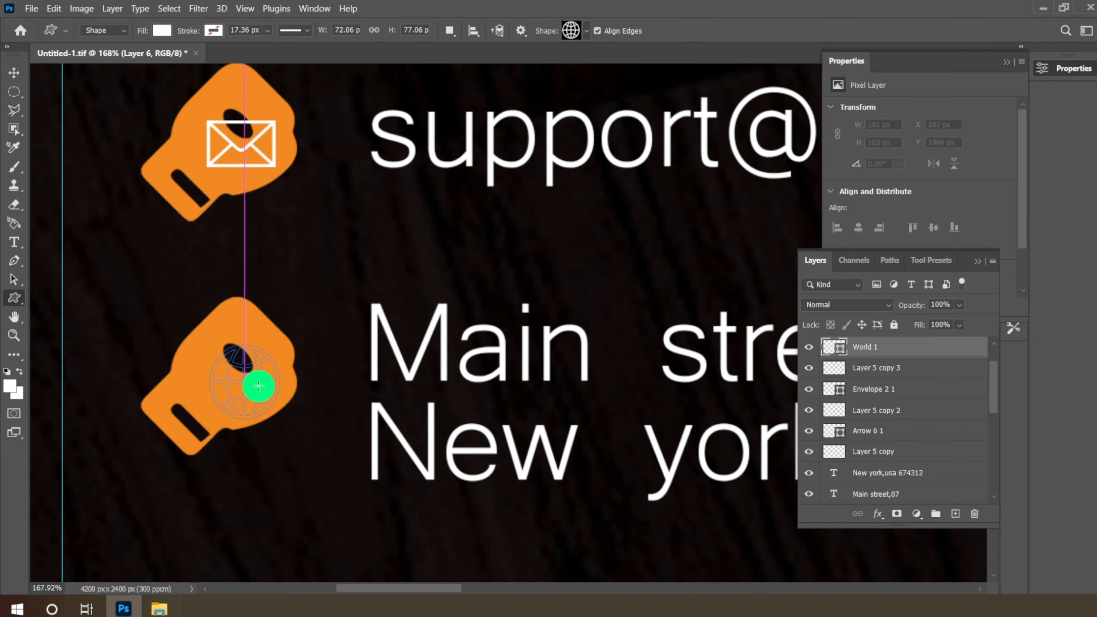
- Shrink the globe slightly and shift it up and left to fit the glove
left_click(14, 72)
left_click_drag(209, 344, 214, 349)
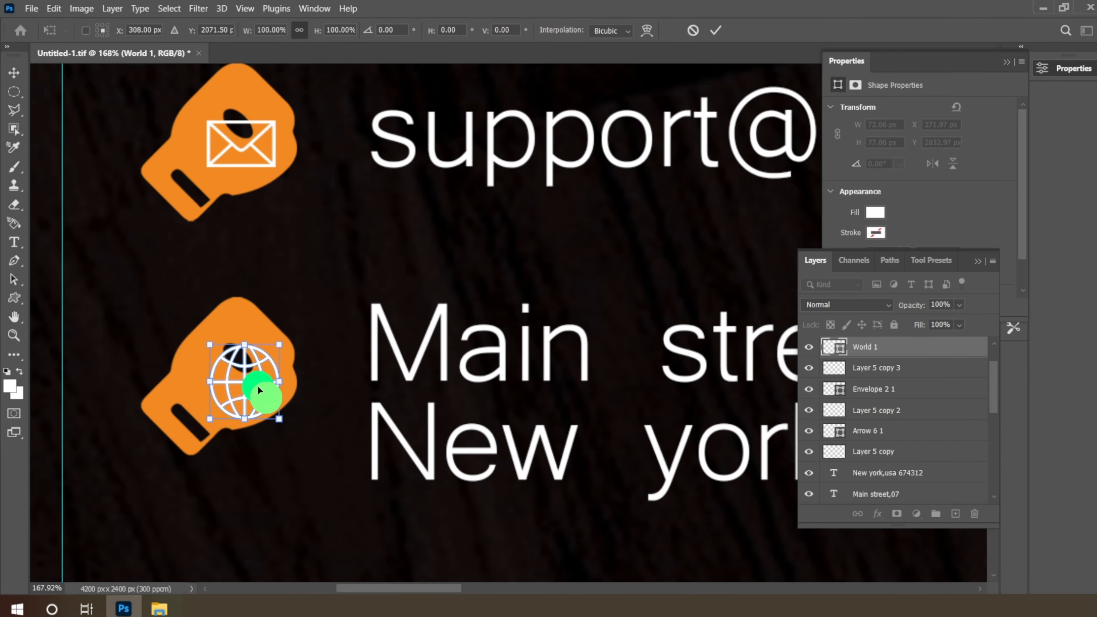
left_click_drag(264, 397, 258, 381)
key("Return")
key("m")
scroll(359, 240, "down", 19)
scroll(579, 173, "up", 5)
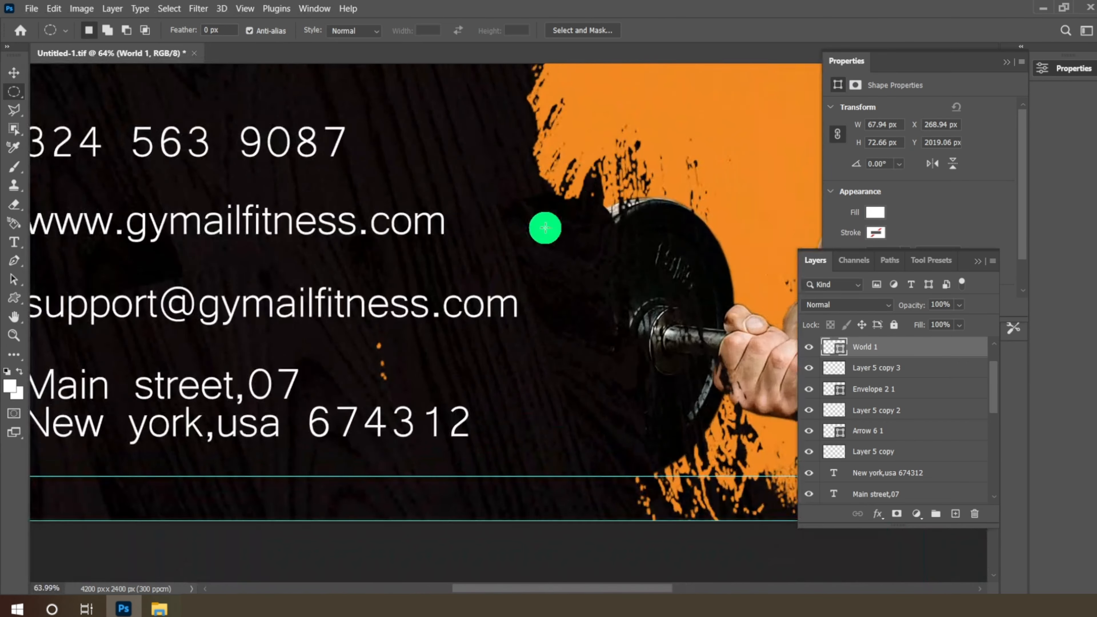
scroll(544, 228, "down", 8)
scroll(644, 177, "up", 5)
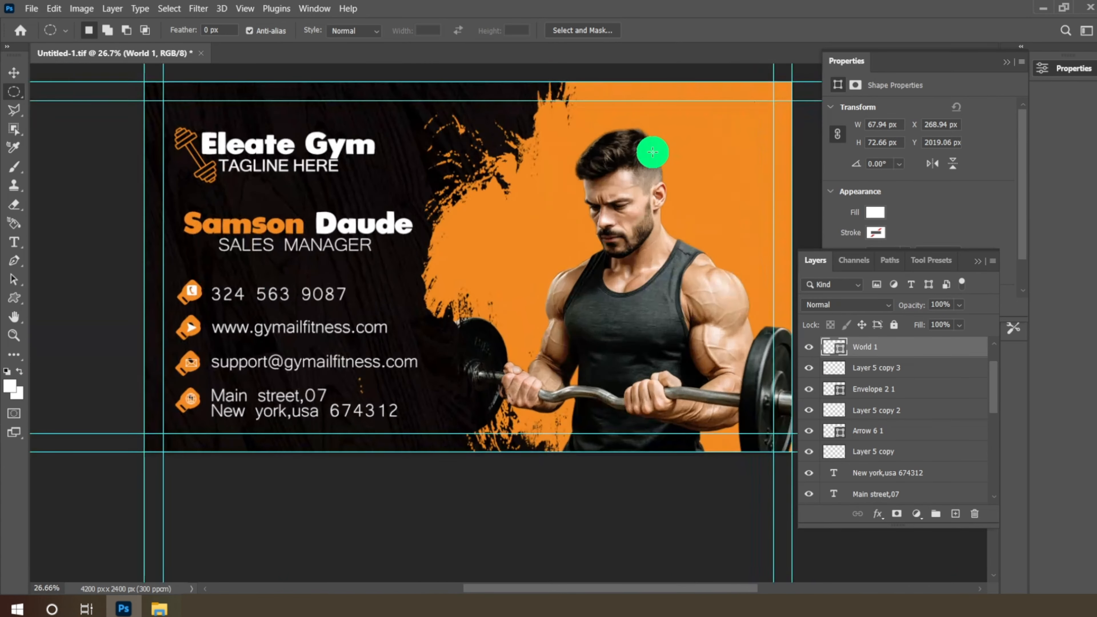
scroll(637, 260, "down", 3)
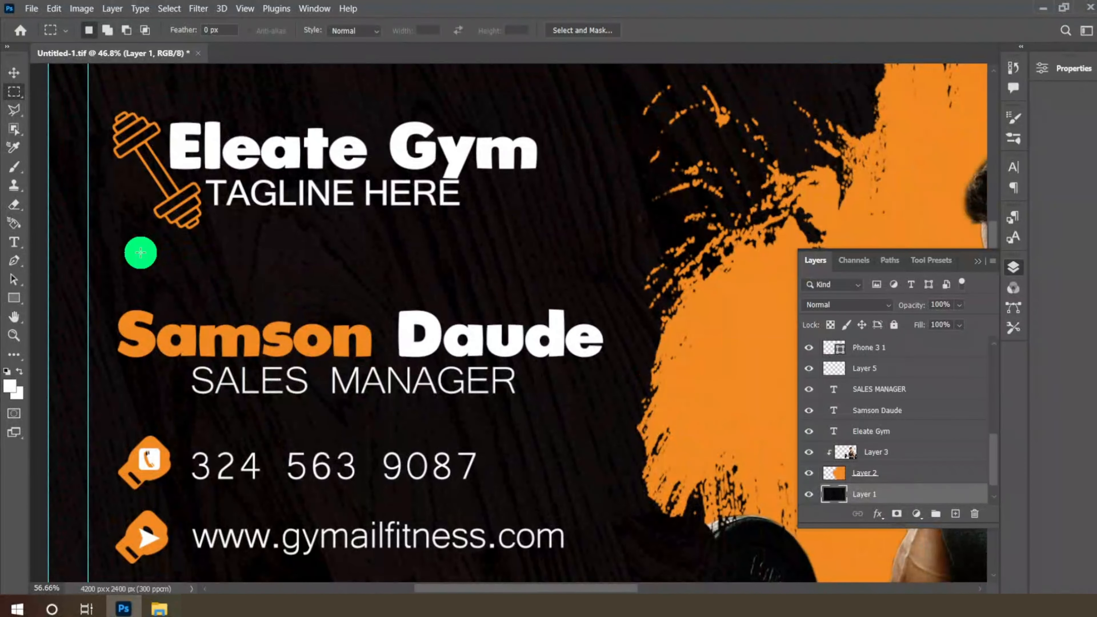
scroll(141, 252, "up", 3)
key("t")
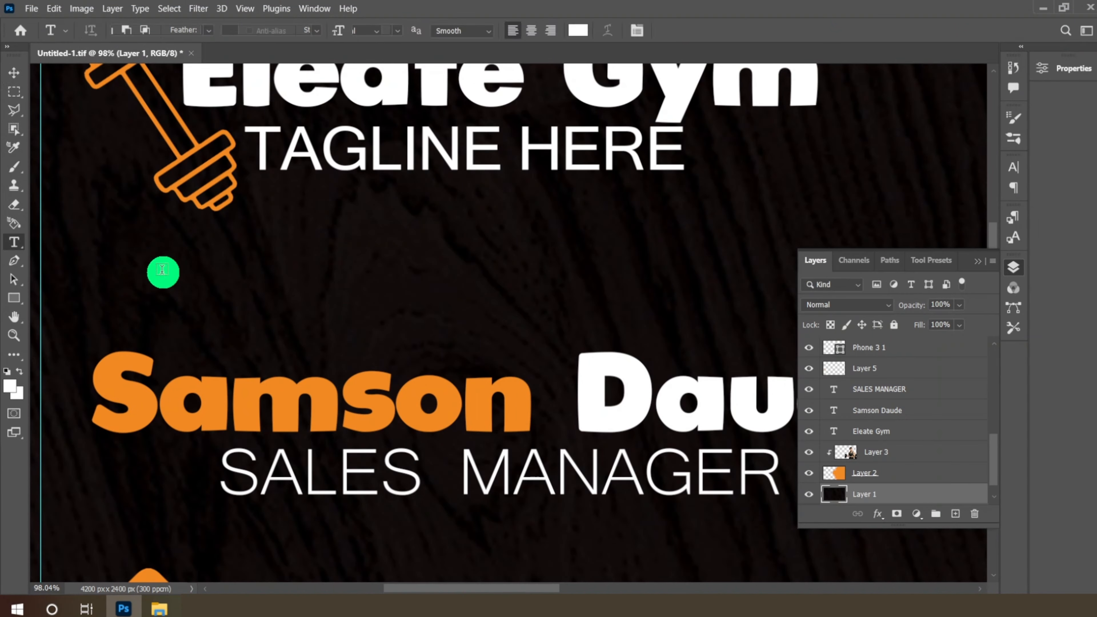